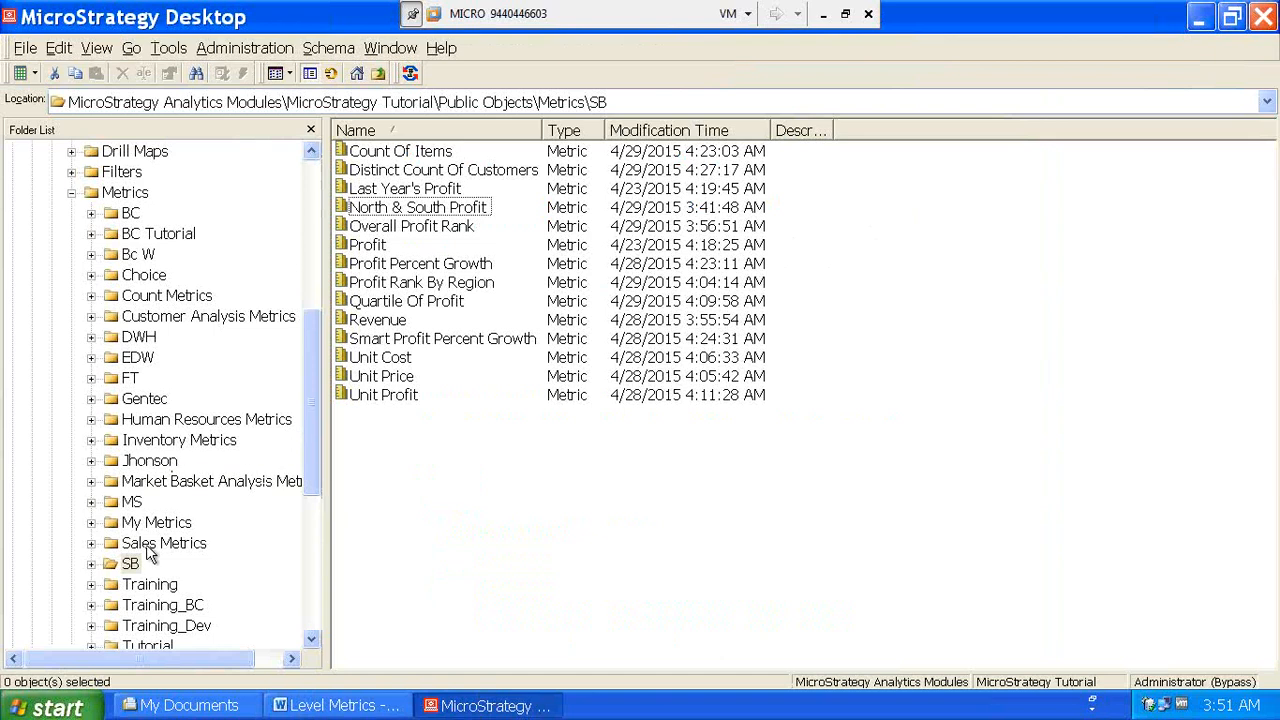
- Create a new Blank Report in the Reports > SB folder
left_click_drag(309, 402, 315, 536)
left_click(71, 357)
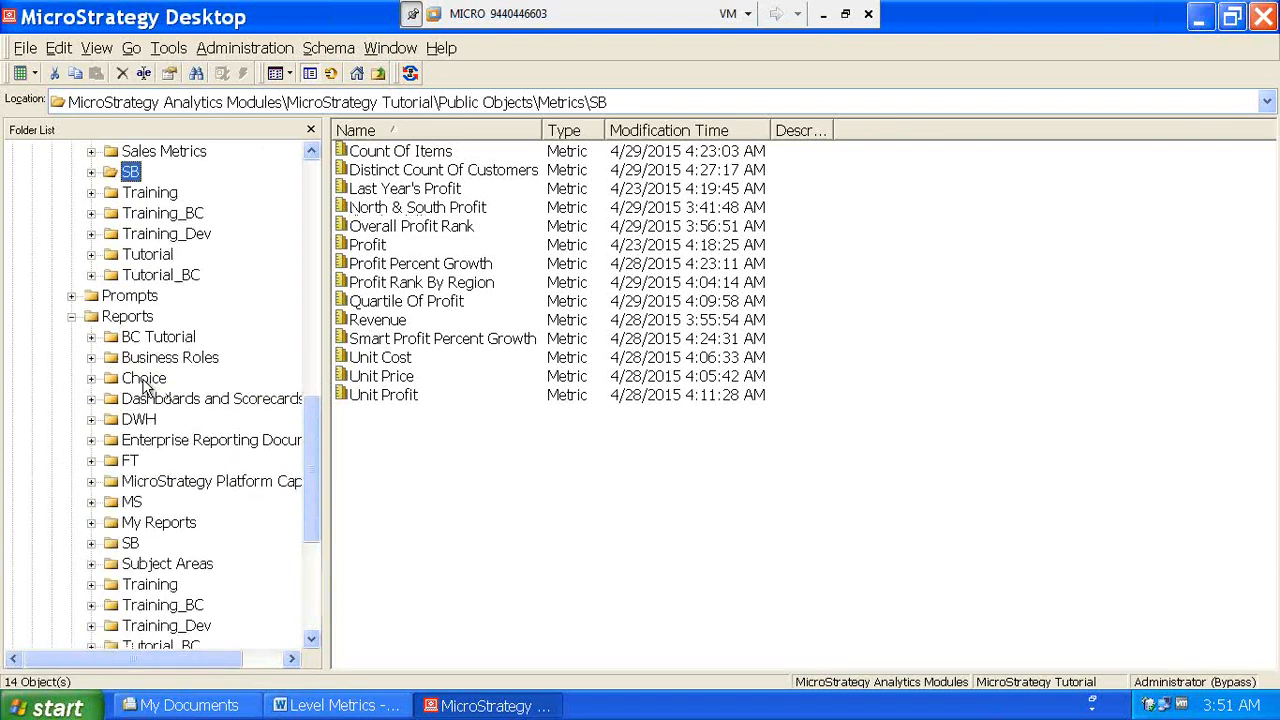
left_click(130, 543)
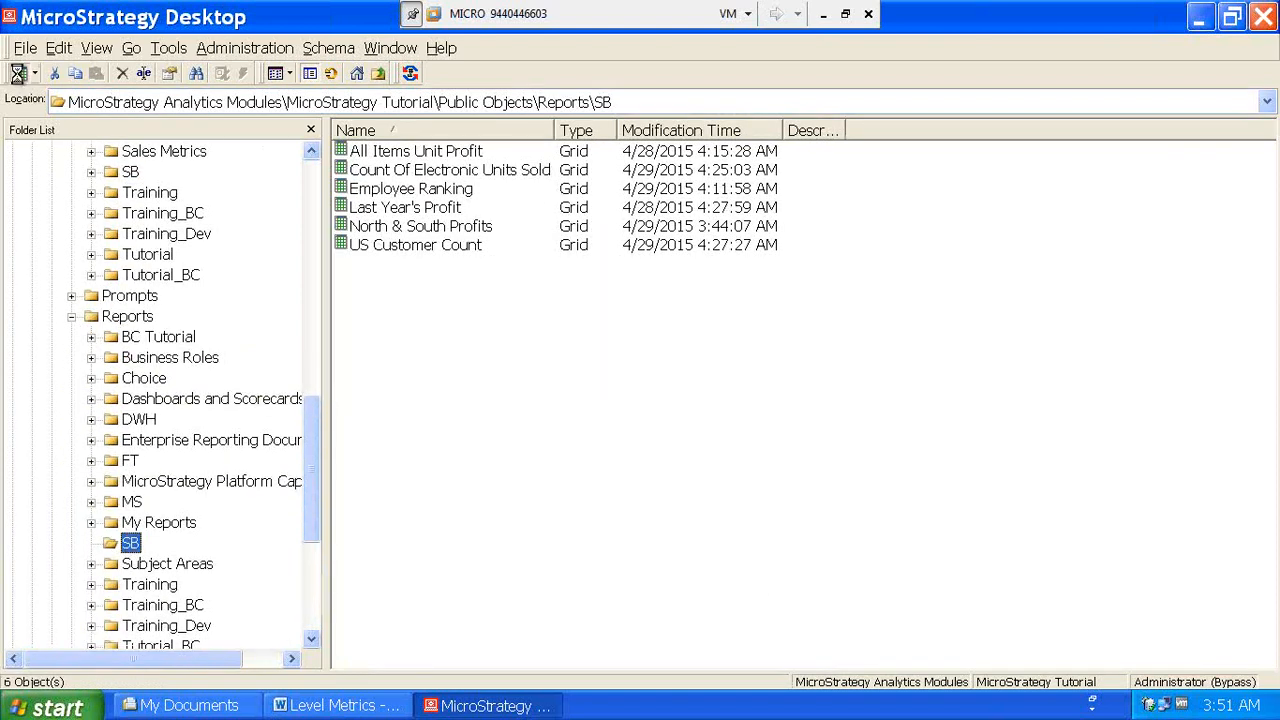
left_click(20, 74)
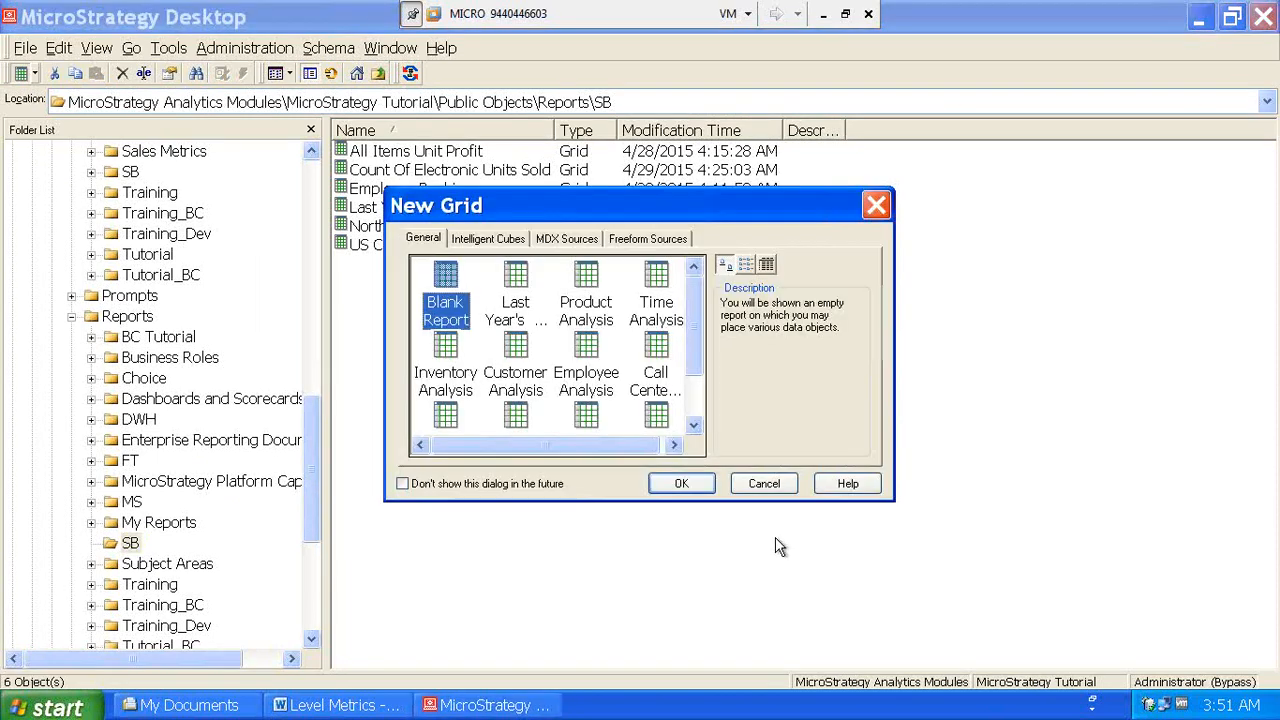
left_click(678, 485)
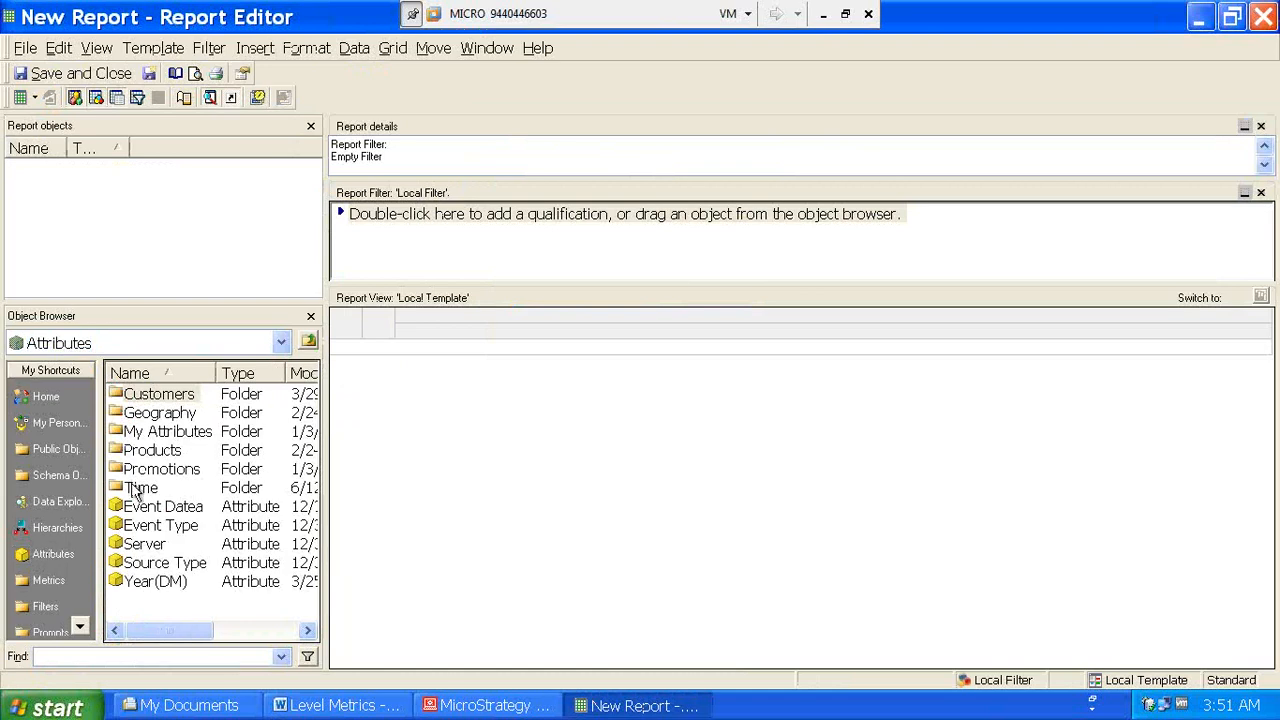
- Add the Time > Year attribute and the SB Revenue metric, then run the report
double_click(130, 488)
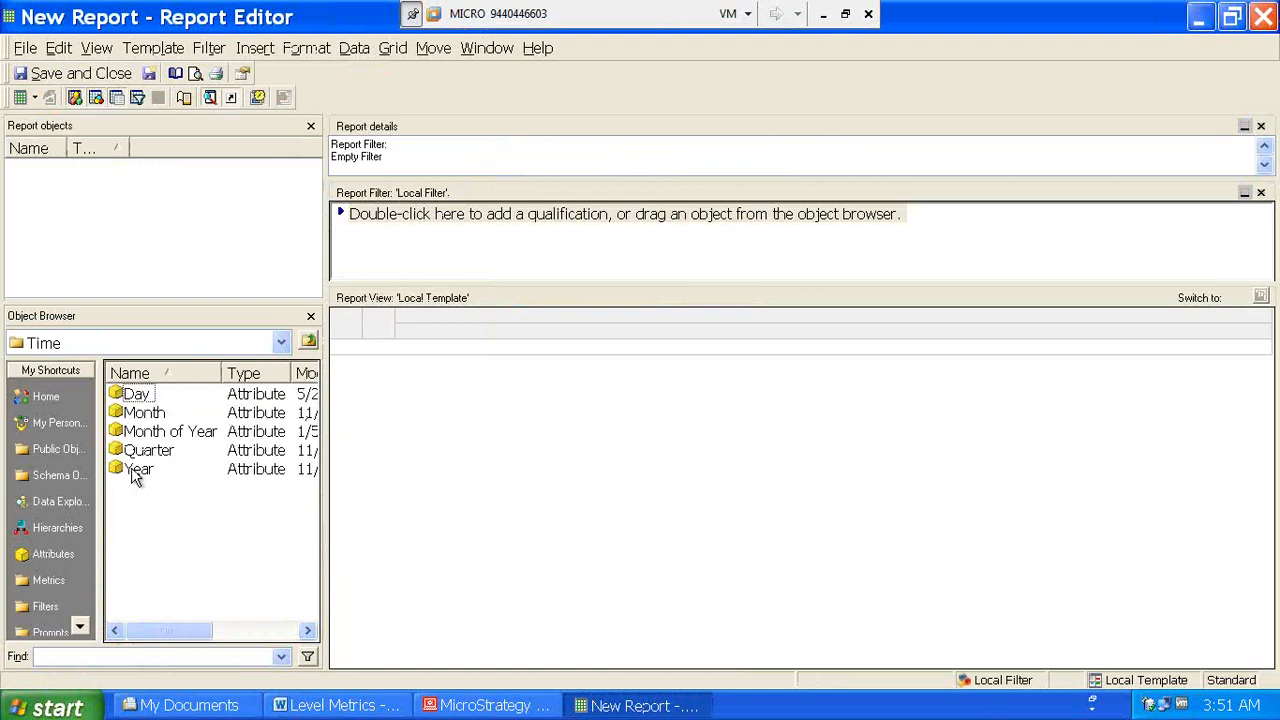
double_click(130, 470)
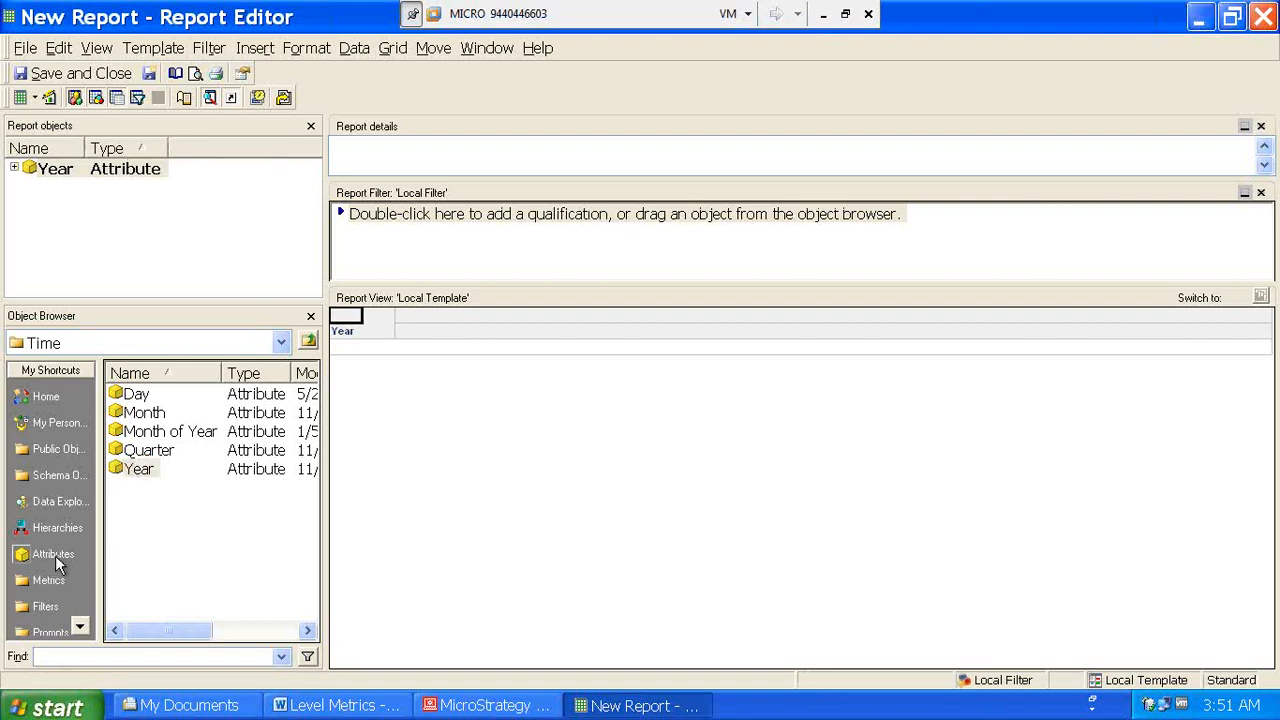
left_click(42, 580)
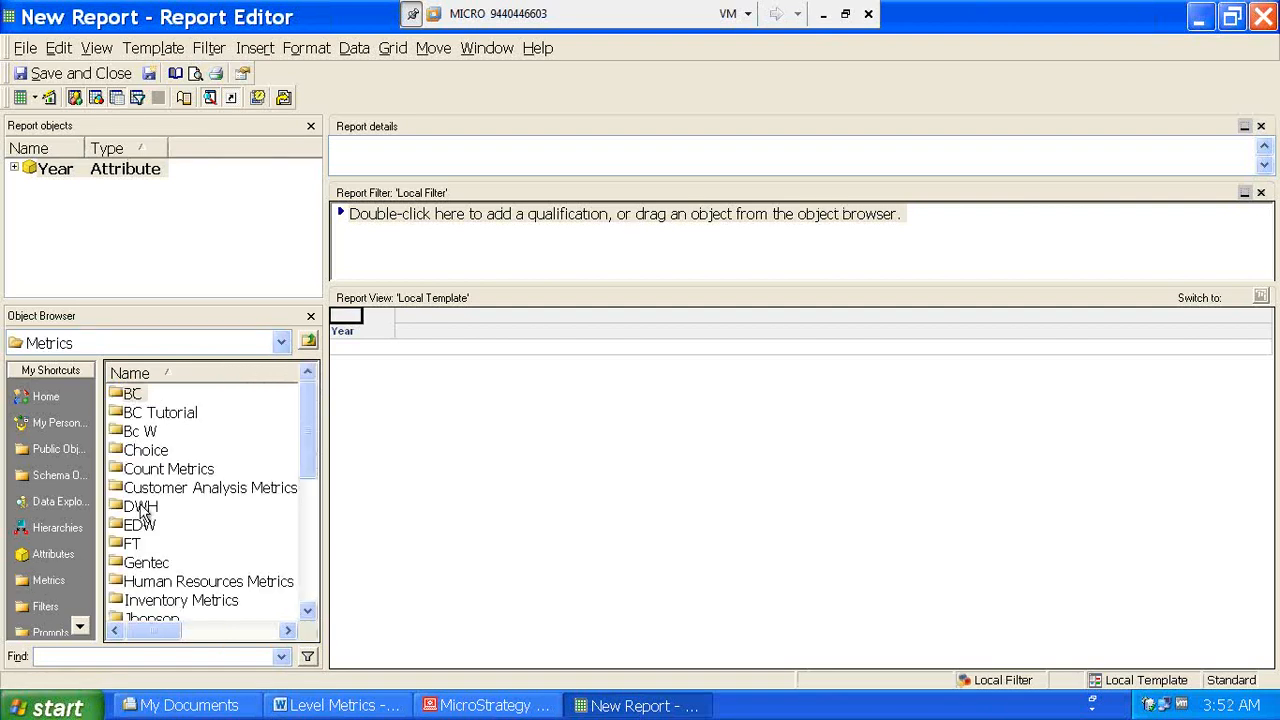
left_click_drag(314, 414, 308, 500)
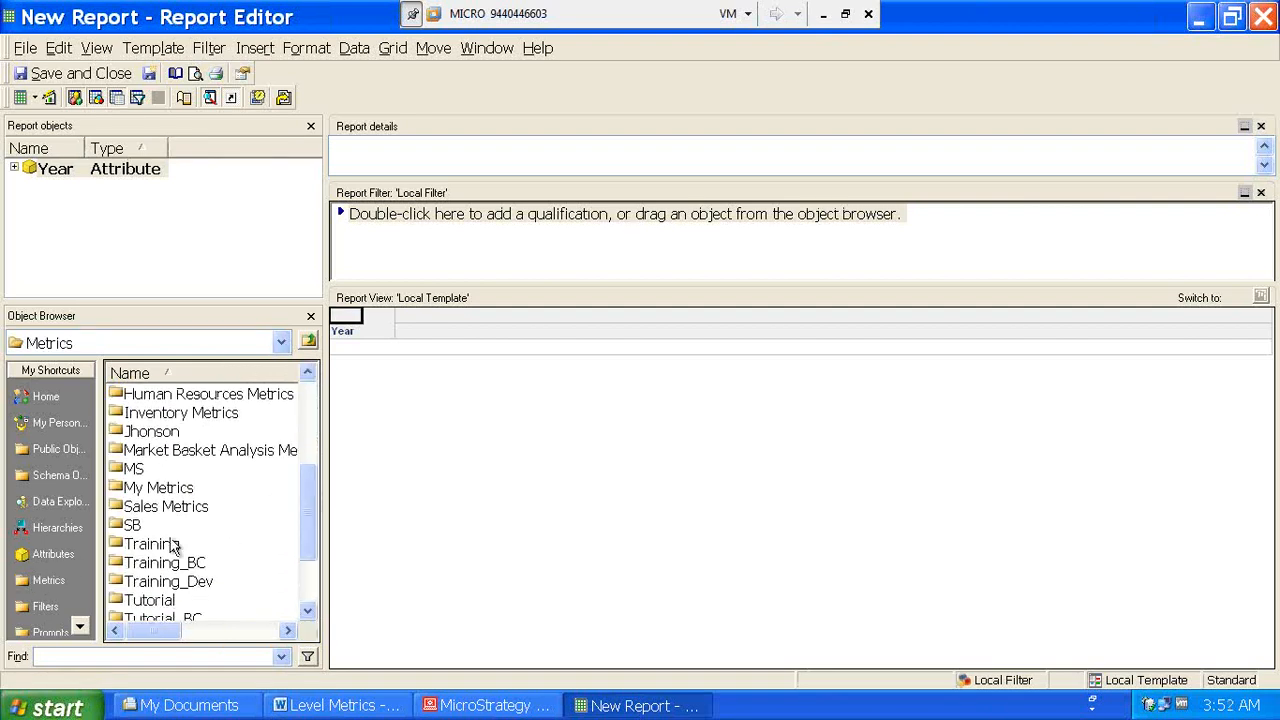
double_click(132, 525)
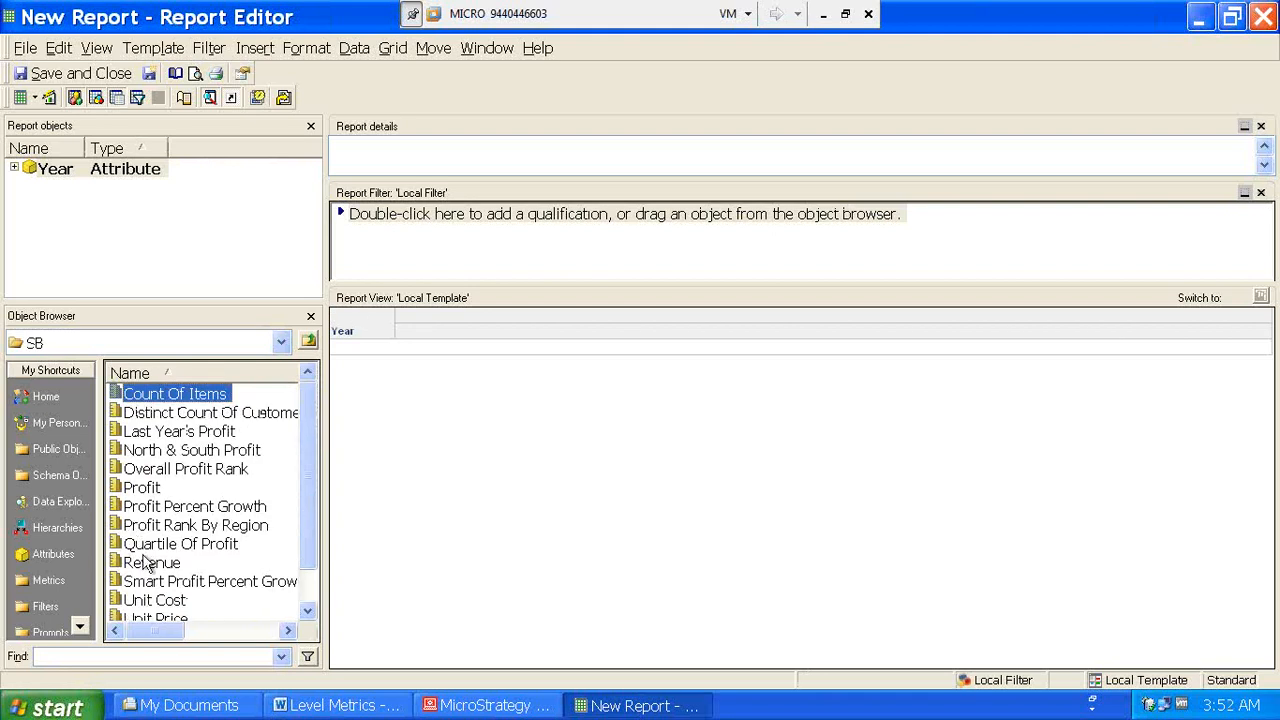
double_click(148, 564)
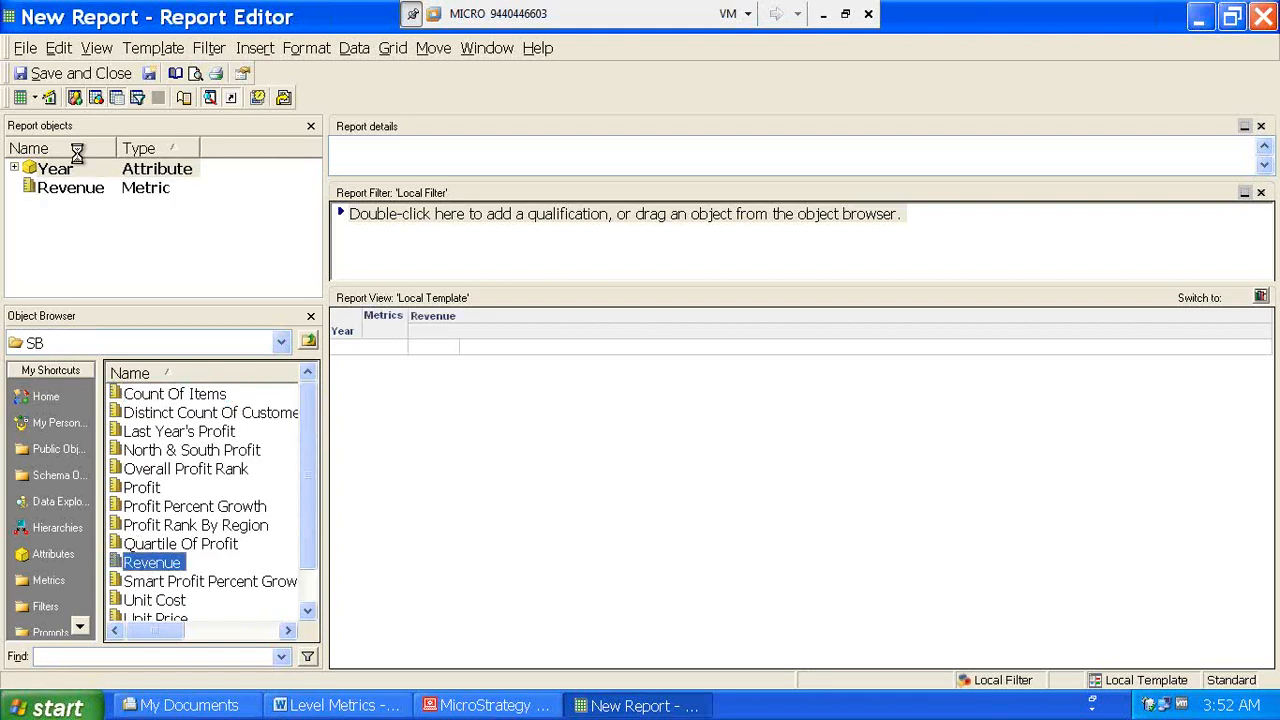
left_click(49, 97)
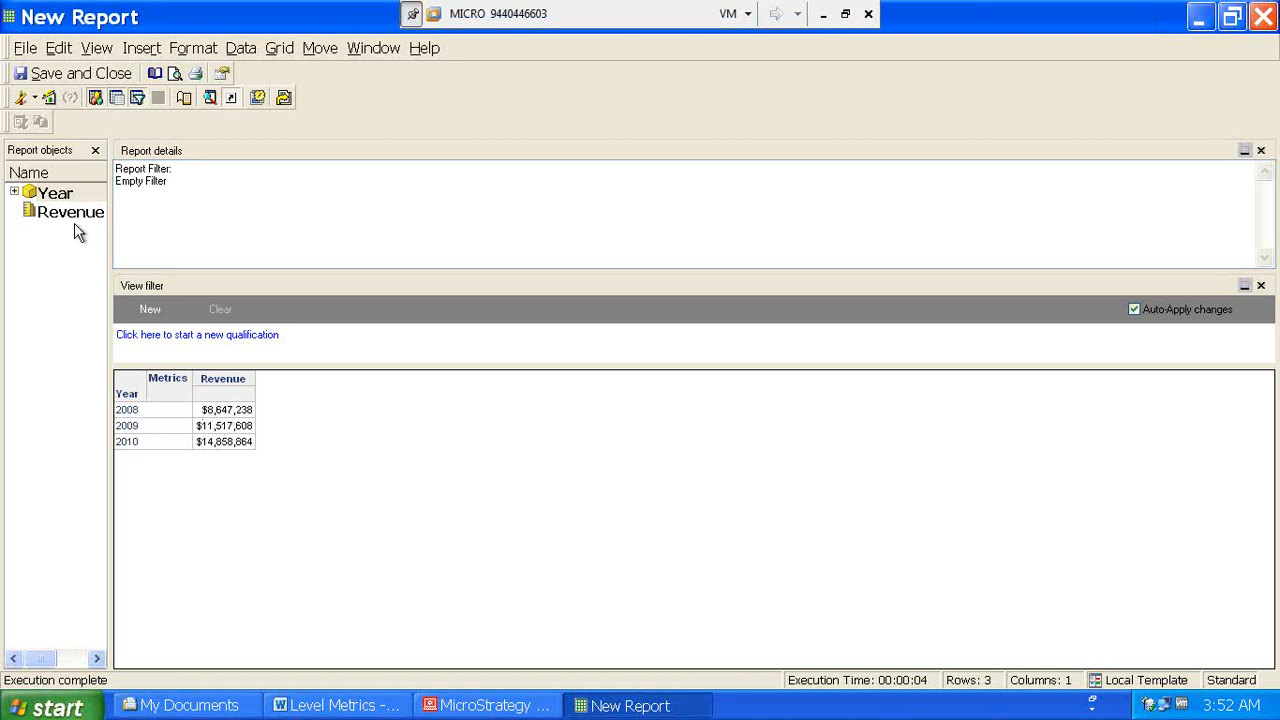
- Inspect the Year column in the report's SQL, then return to Design View
left_click(34, 98)
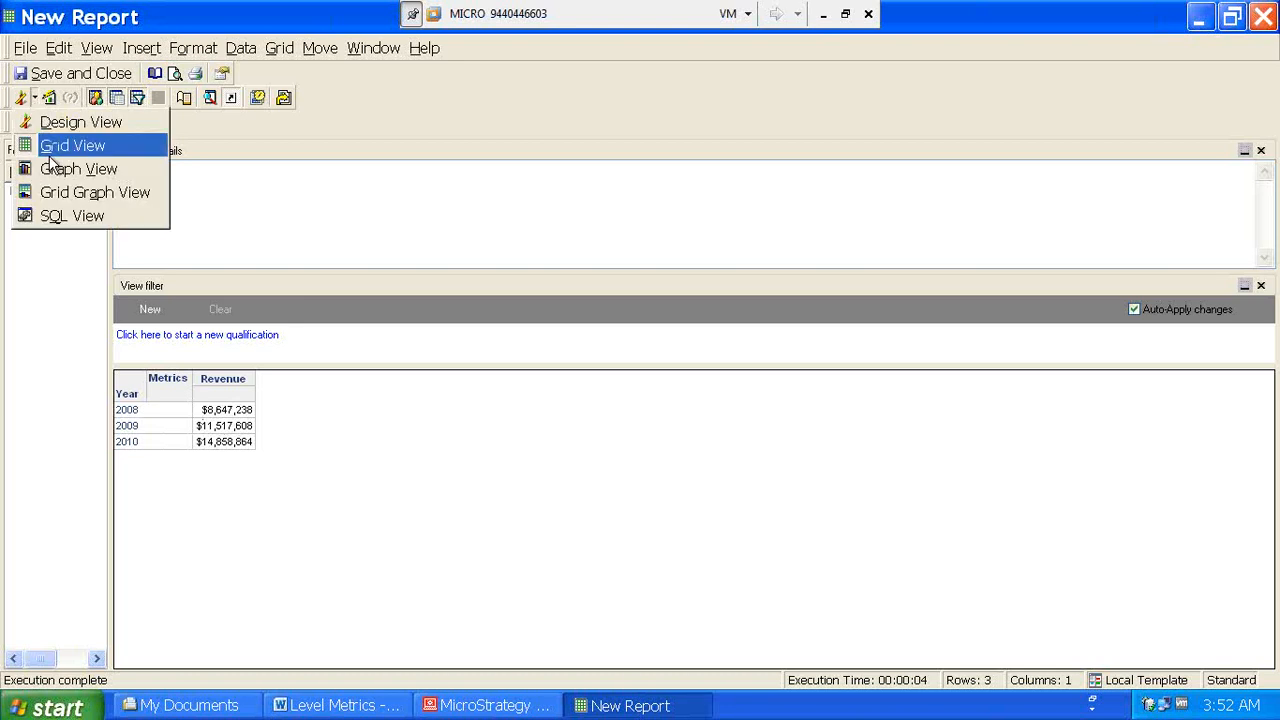
left_click(51, 212)
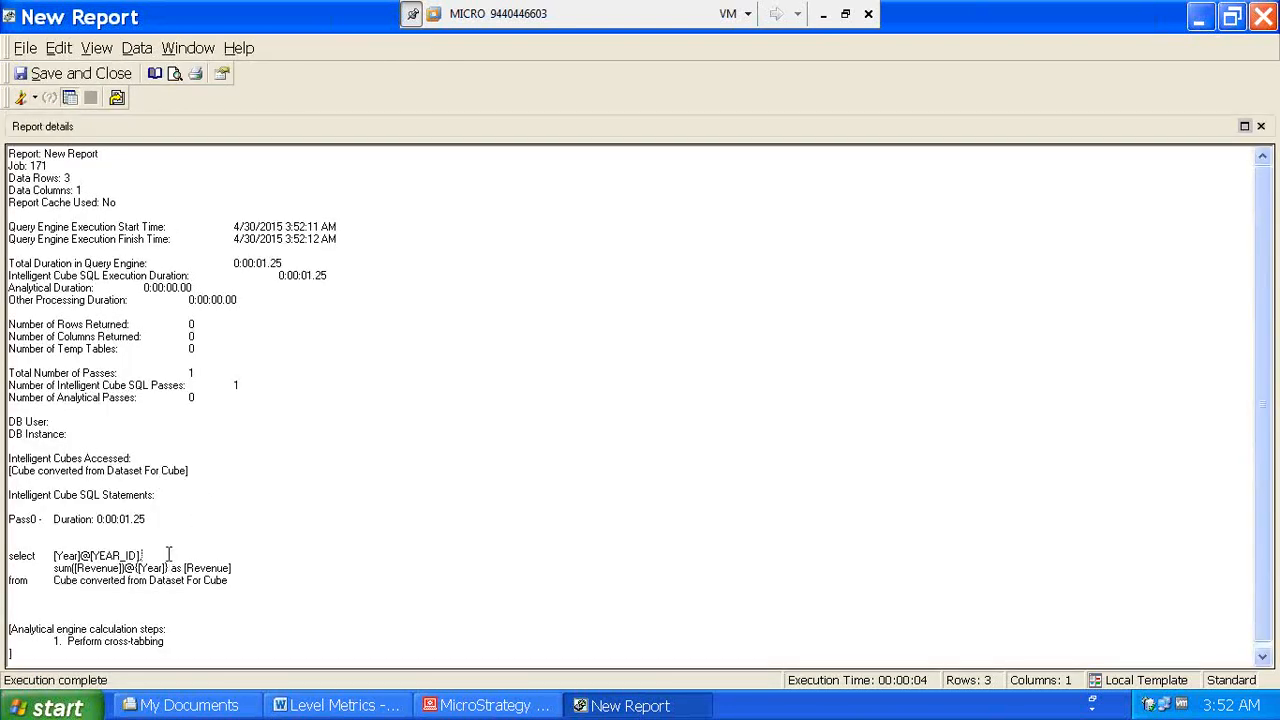
left_click_drag(169, 554, 53, 554)
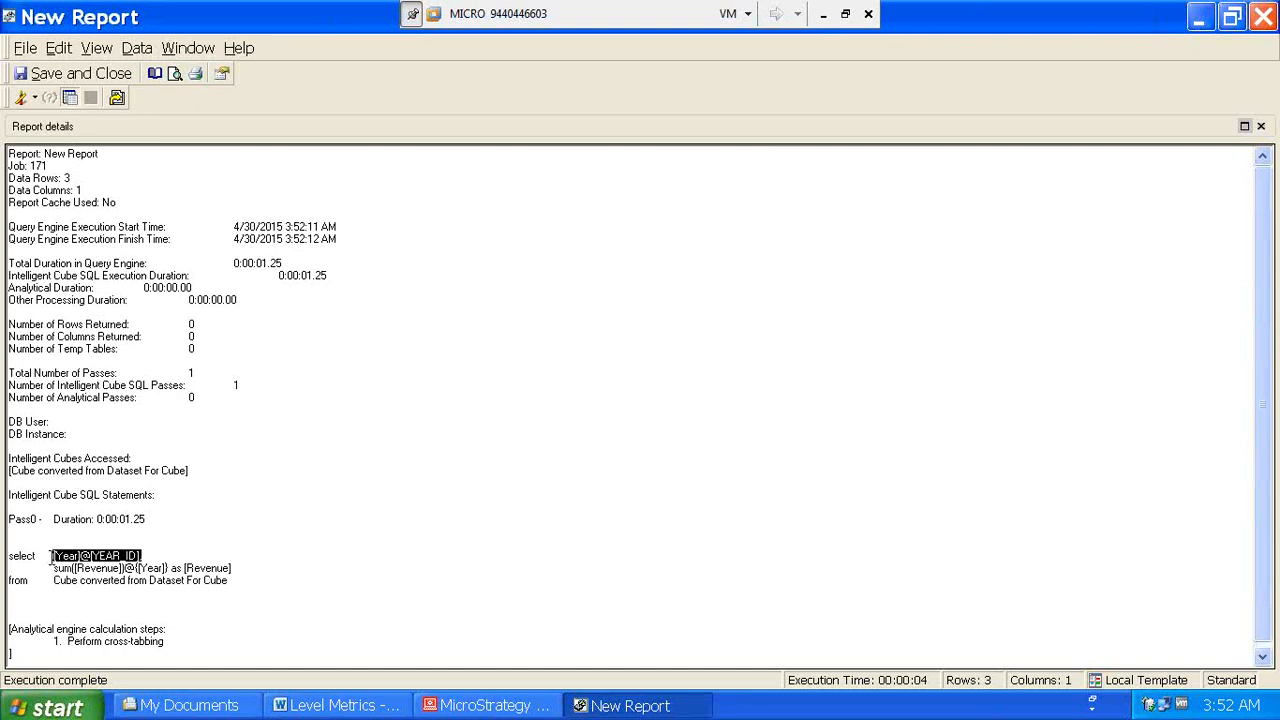
left_click(34, 97)
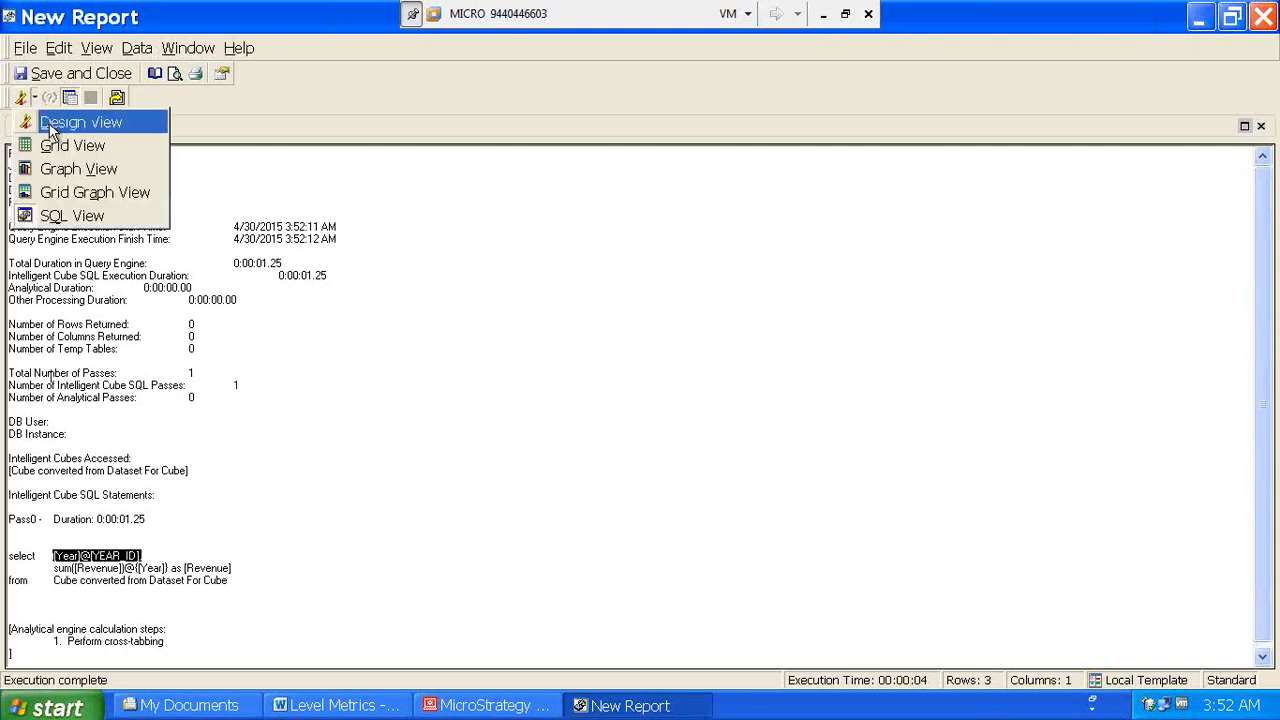
left_click(53, 127)
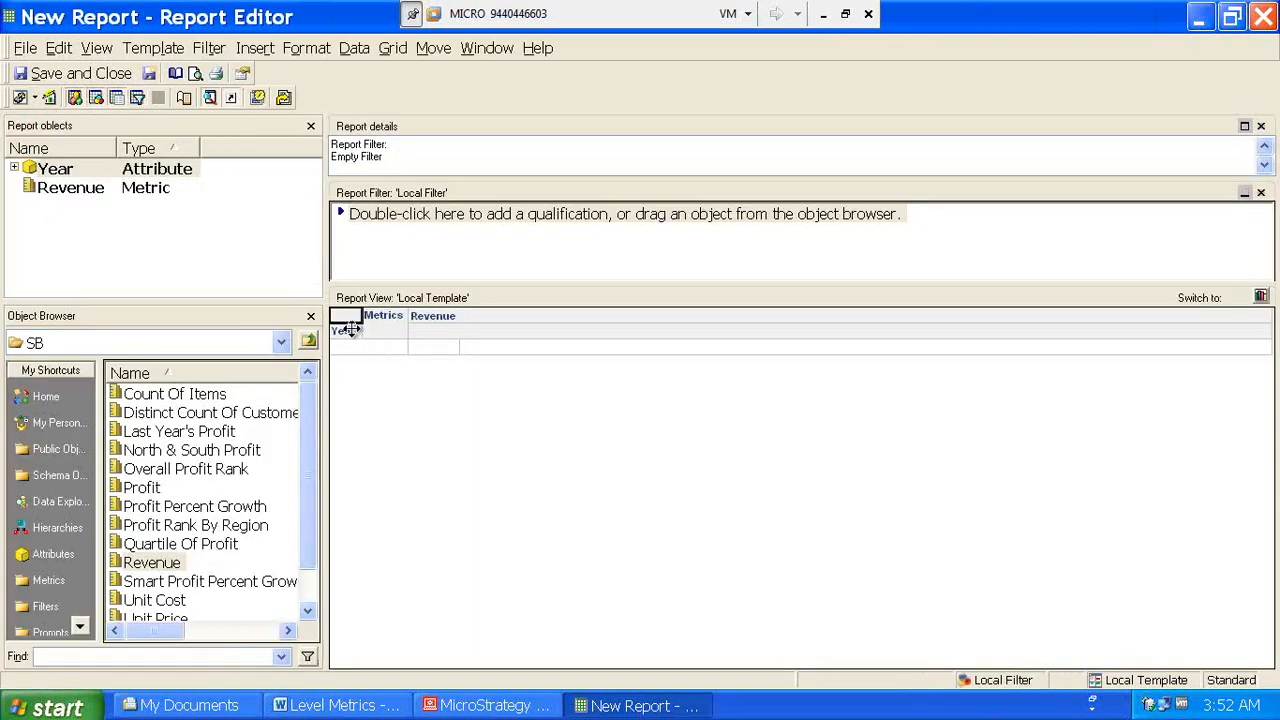
- Remove Year, add Products > Category to the rows, and rerun the report
left_click(53, 555)
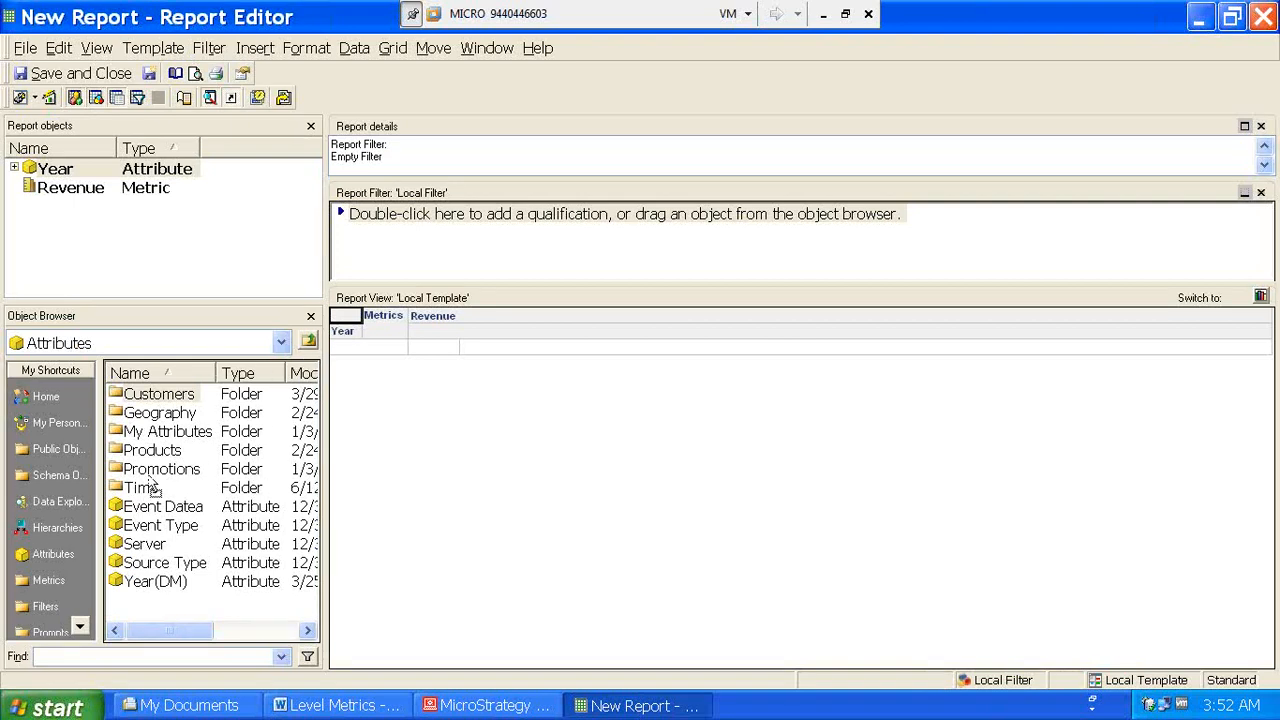
key("Delete")
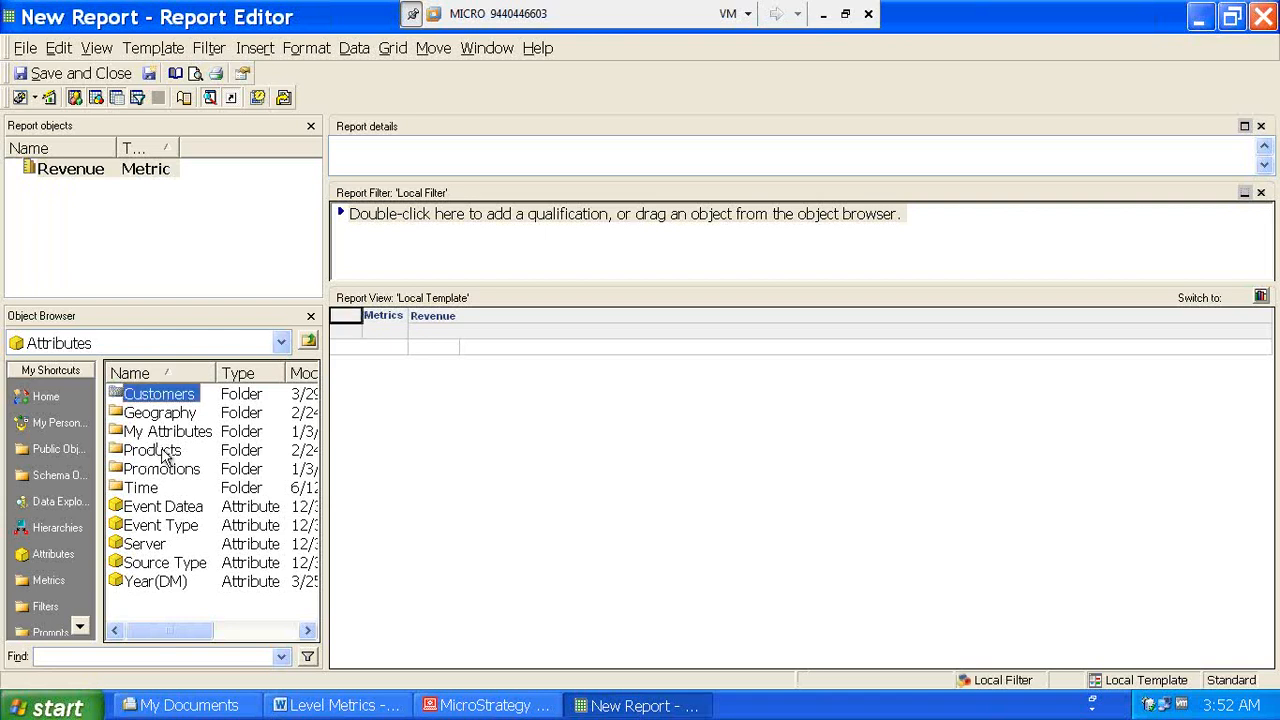
double_click(152, 451)
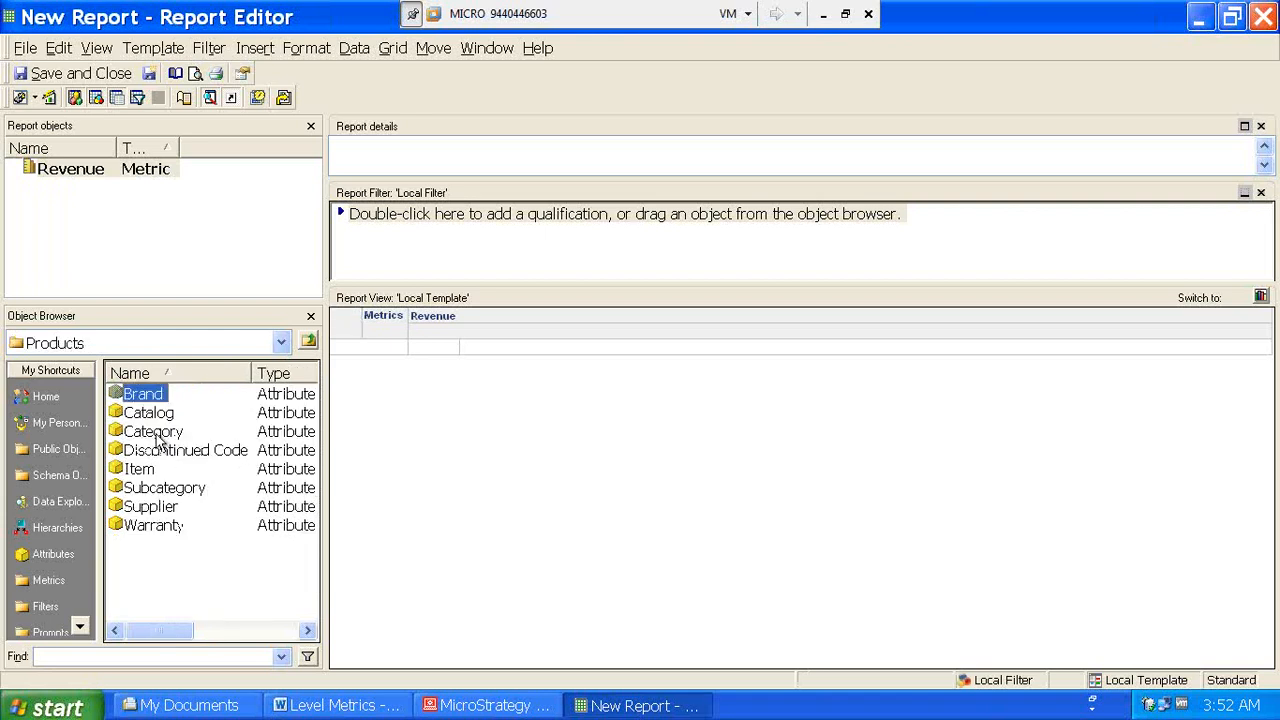
double_click(155, 432)
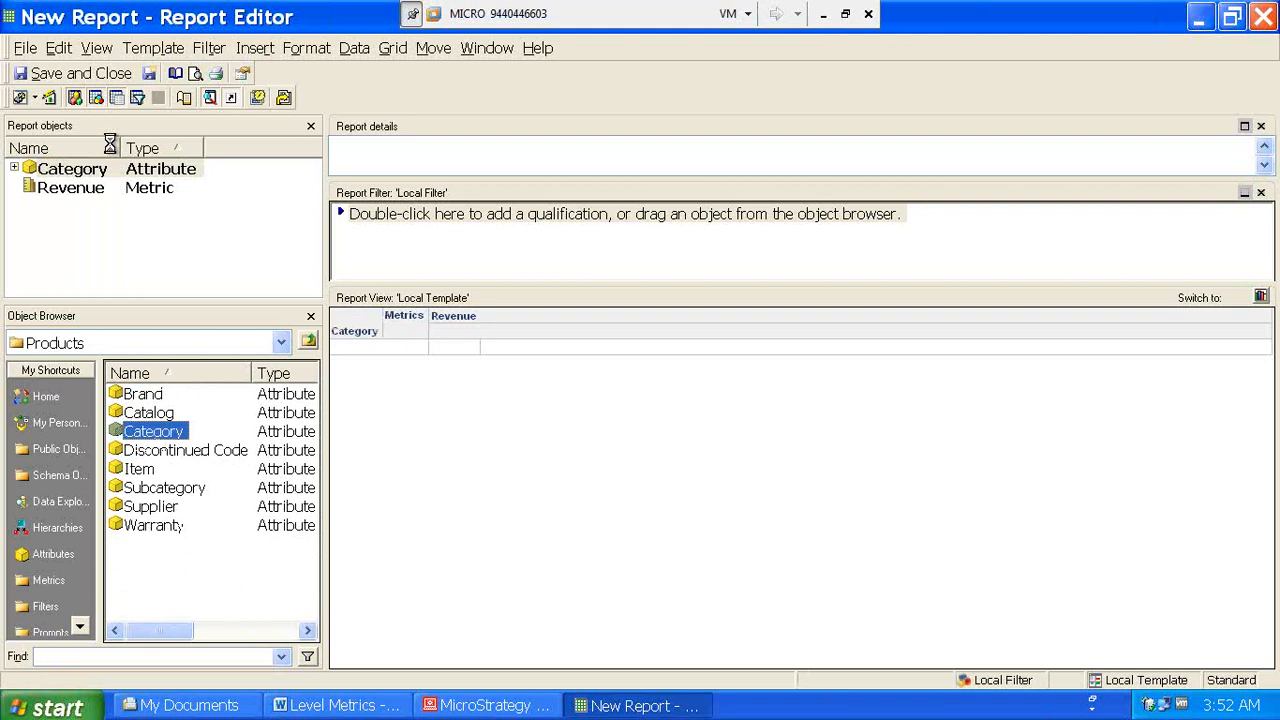
left_click(48, 97)
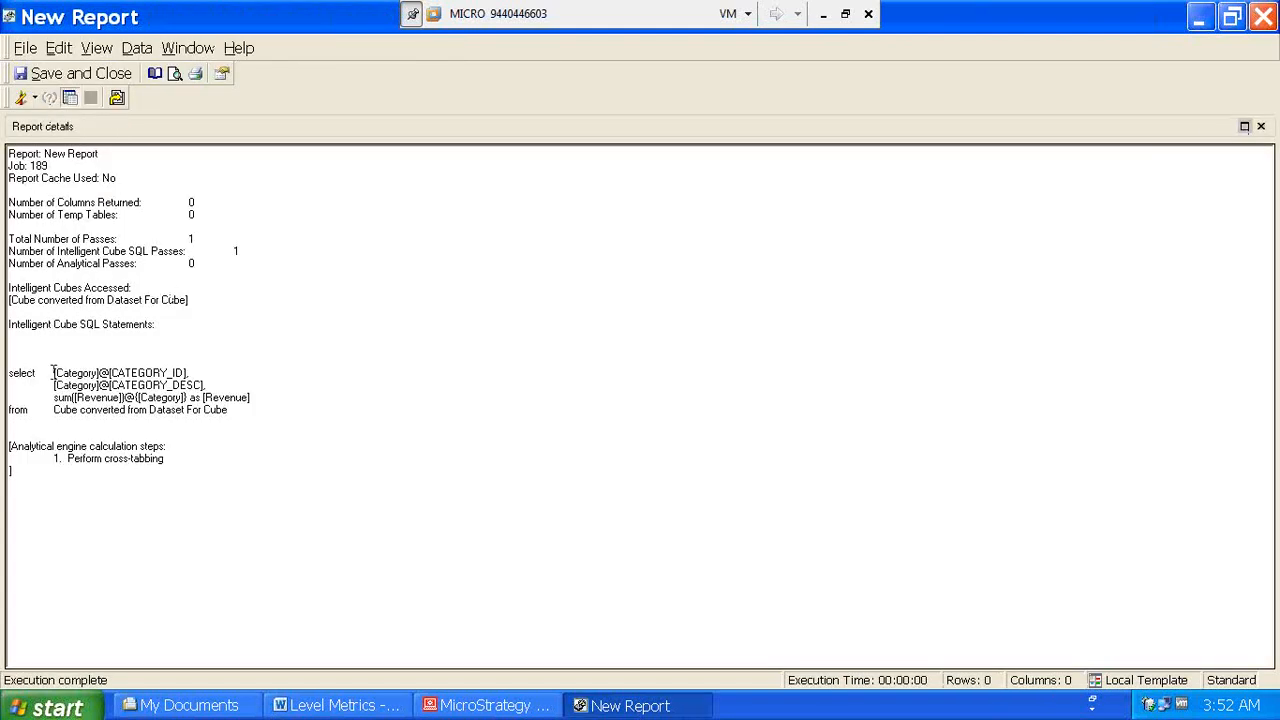
- Review the Category ID in the SQL and the Revenue grid per category, then return to Design View
left_click_drag(53, 372, 196, 372)
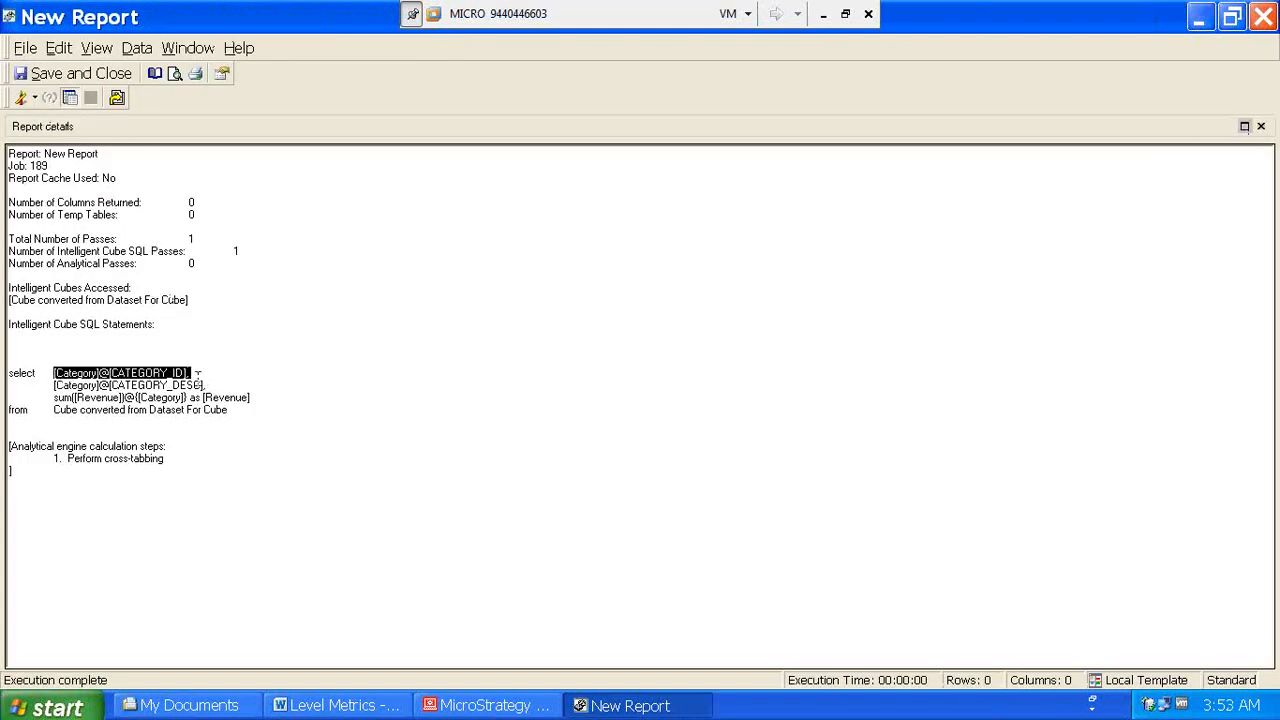
left_click(34, 98)
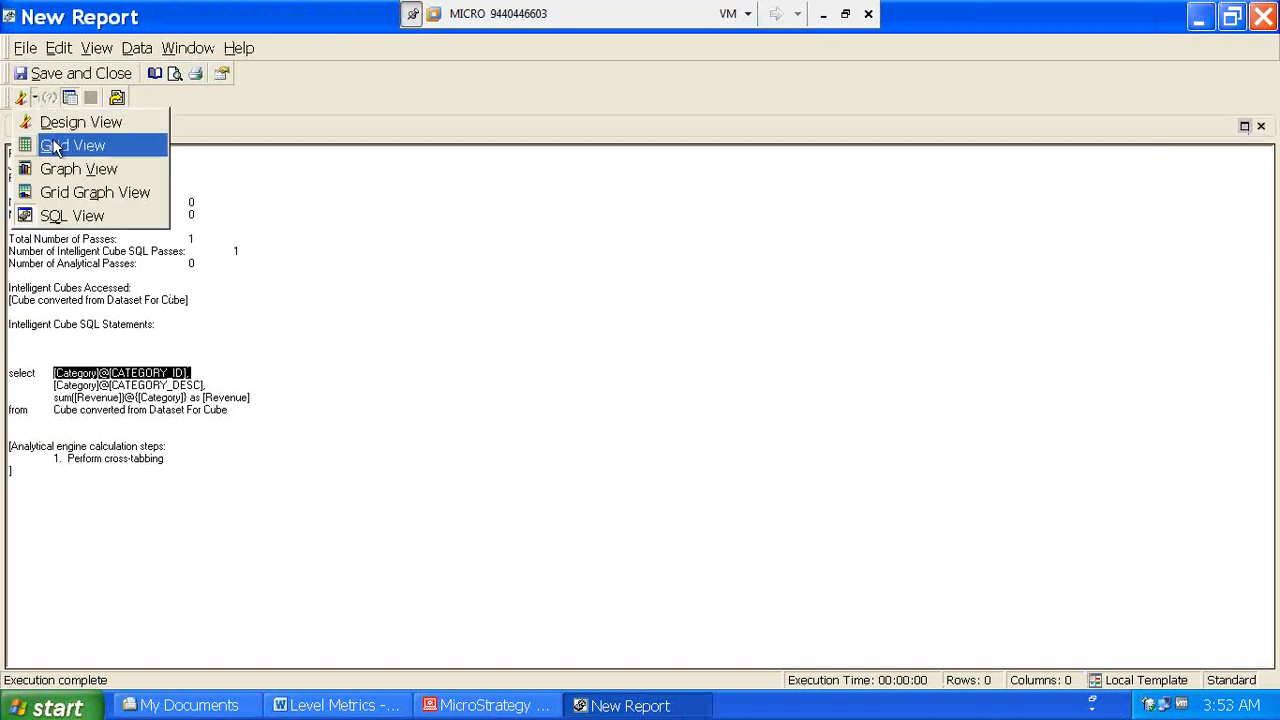
left_click(57, 146)
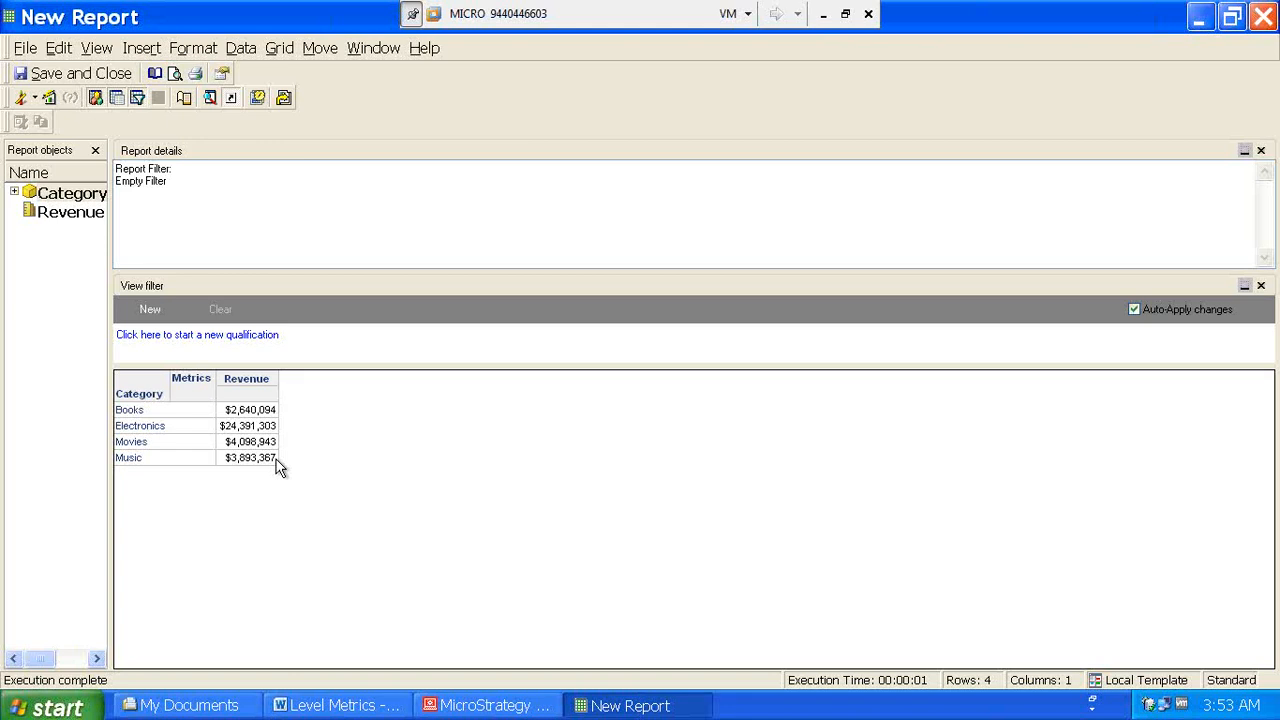
left_click(34, 98)
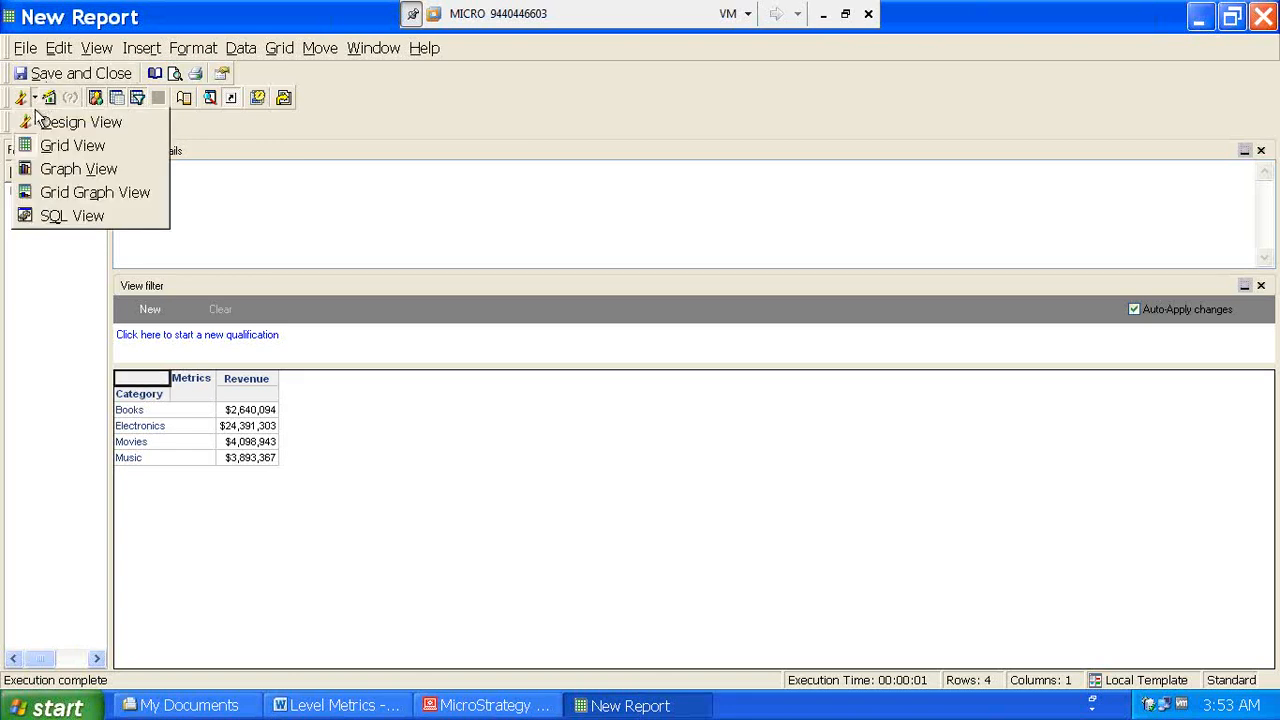
left_click(45, 123)
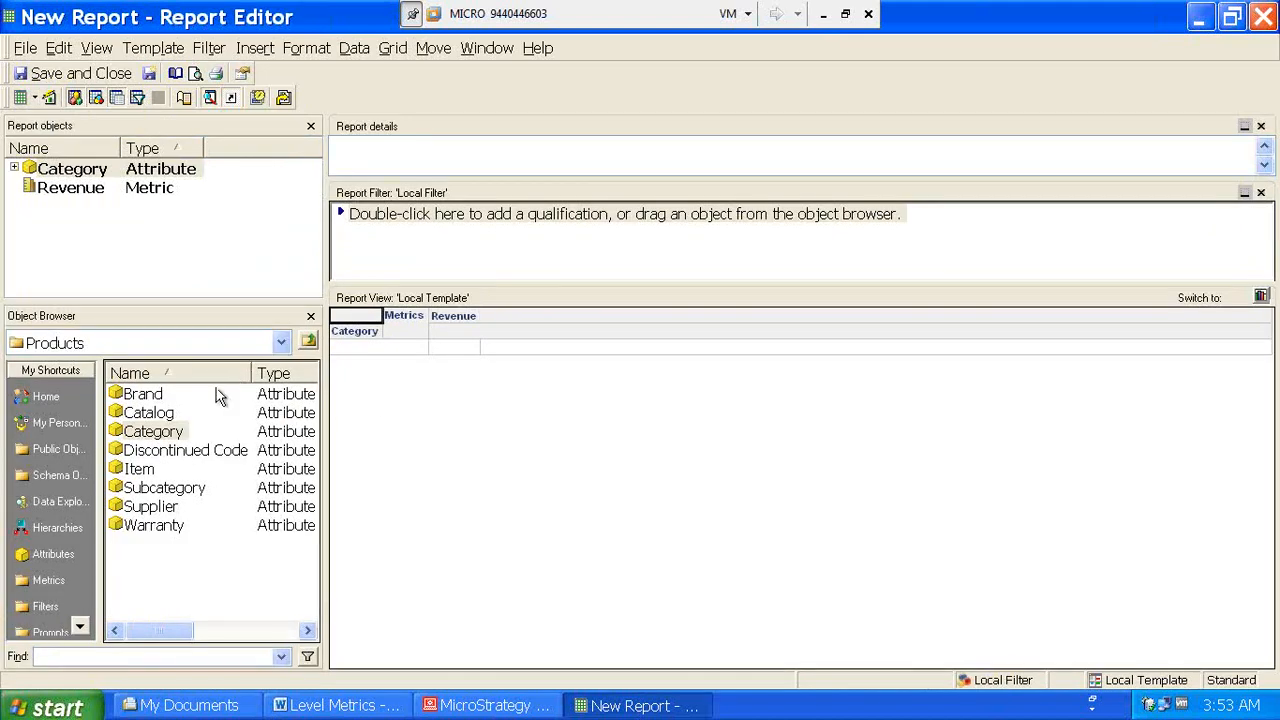
- Add Year next to Category and run the report for 2008–2010
left_click(307, 341)
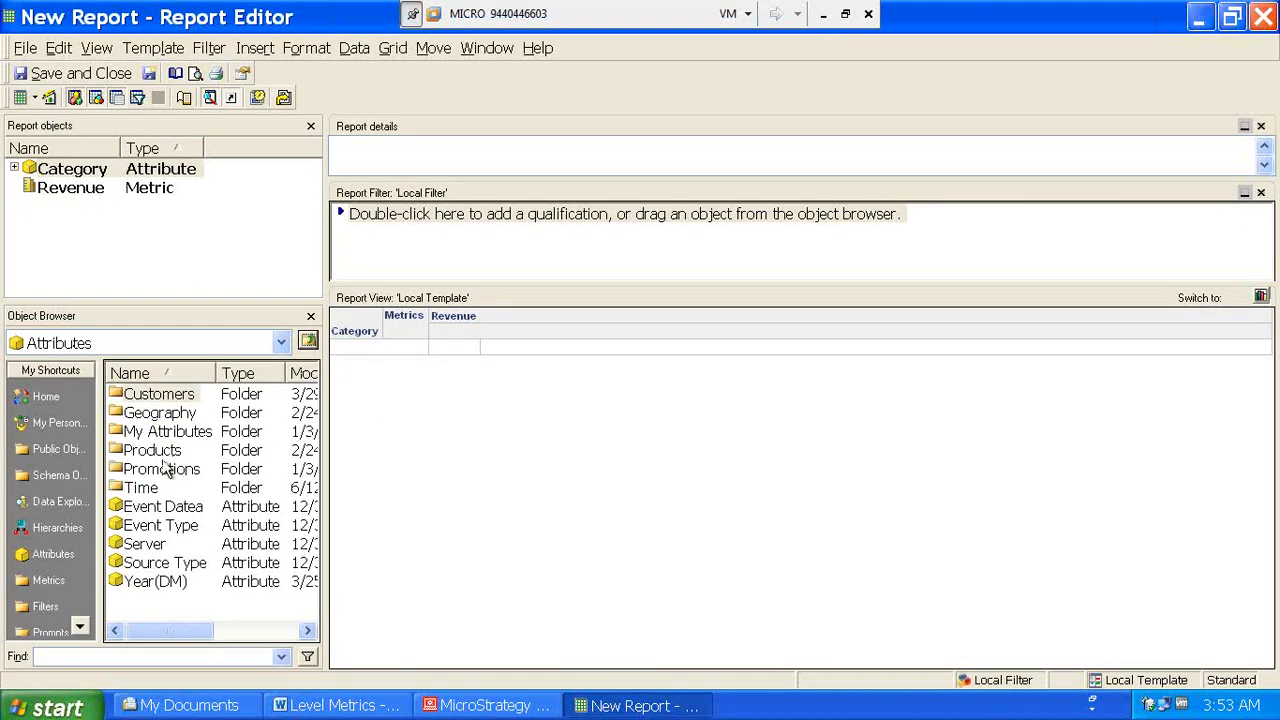
double_click(142, 488)
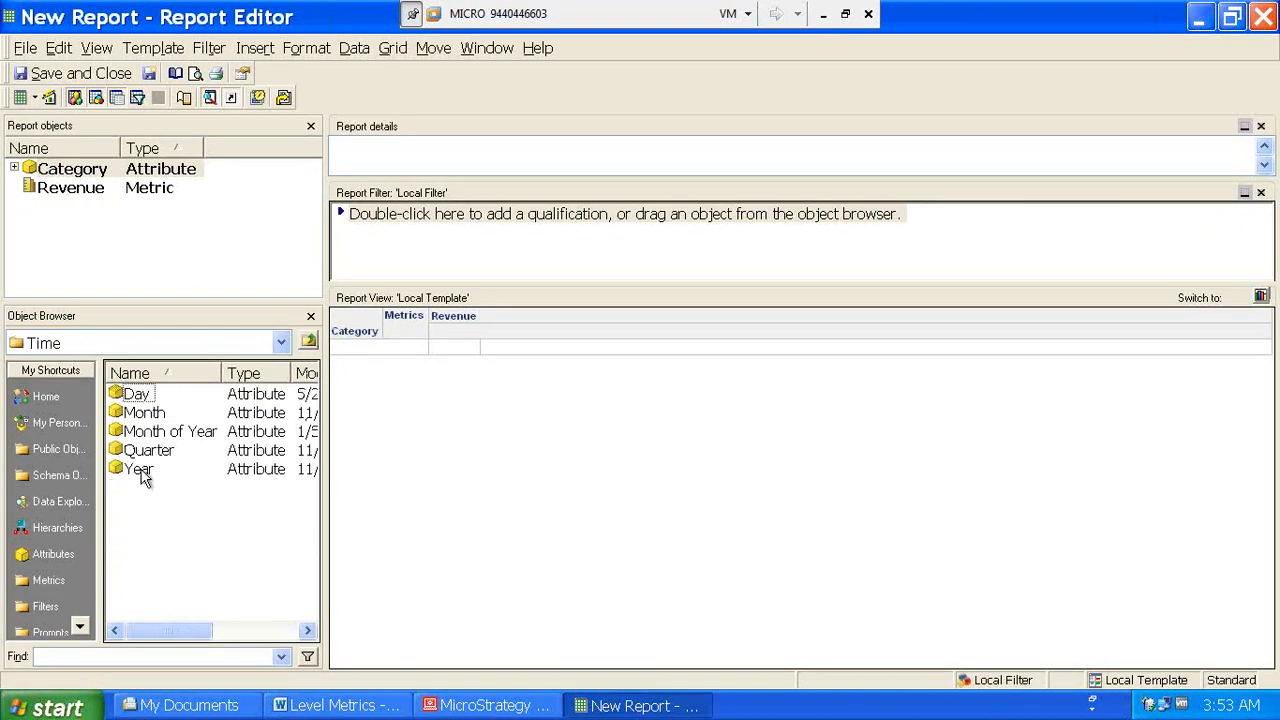
double_click(138, 470)
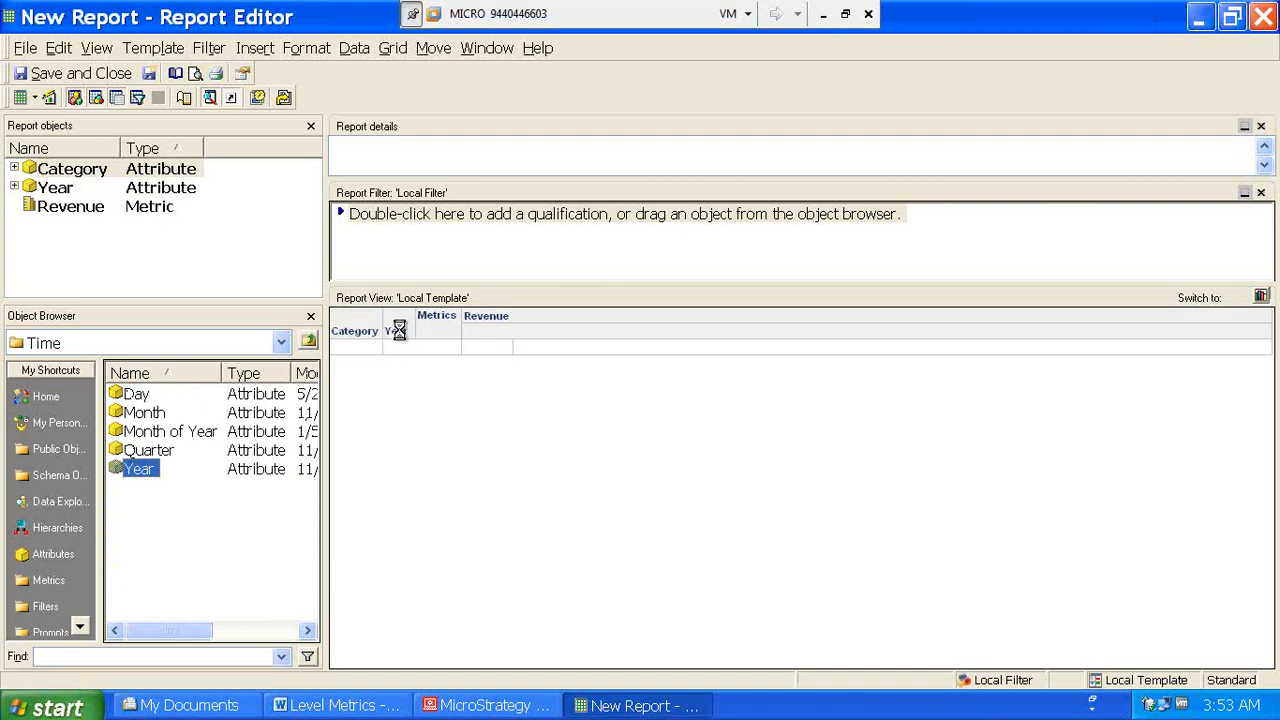
left_click_drag(396, 331, 338, 342)
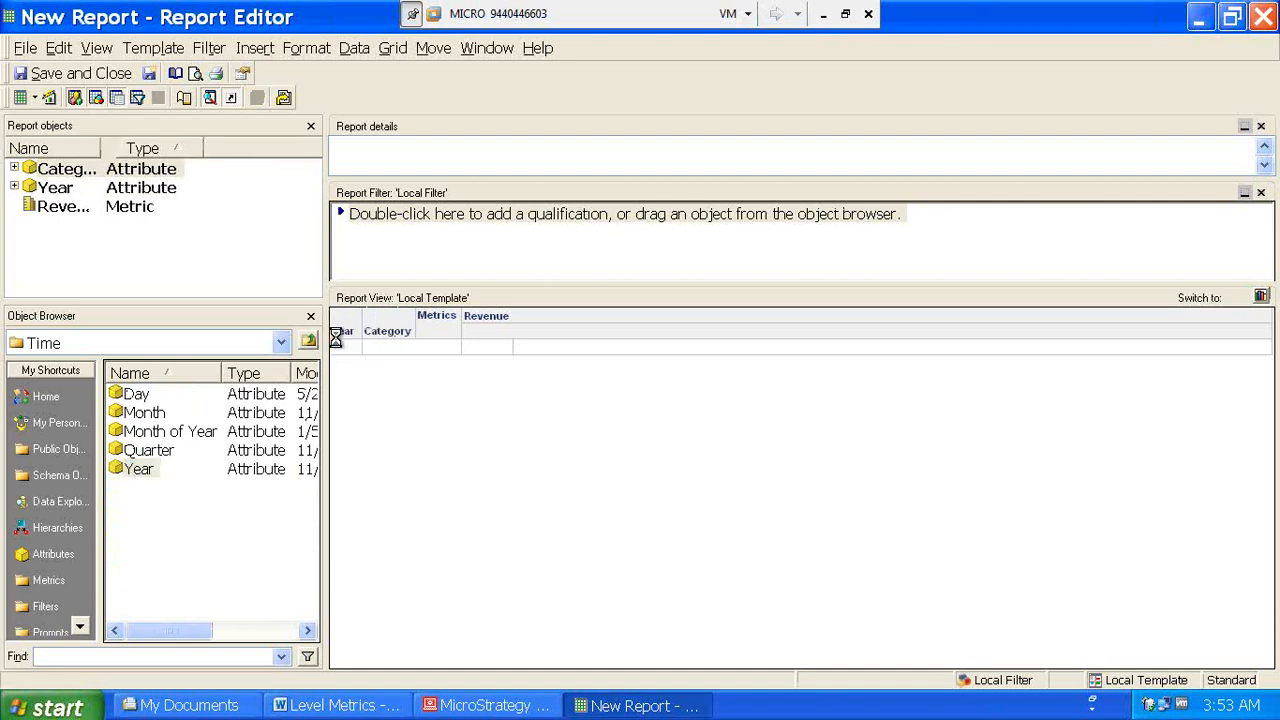
left_click(49, 96)
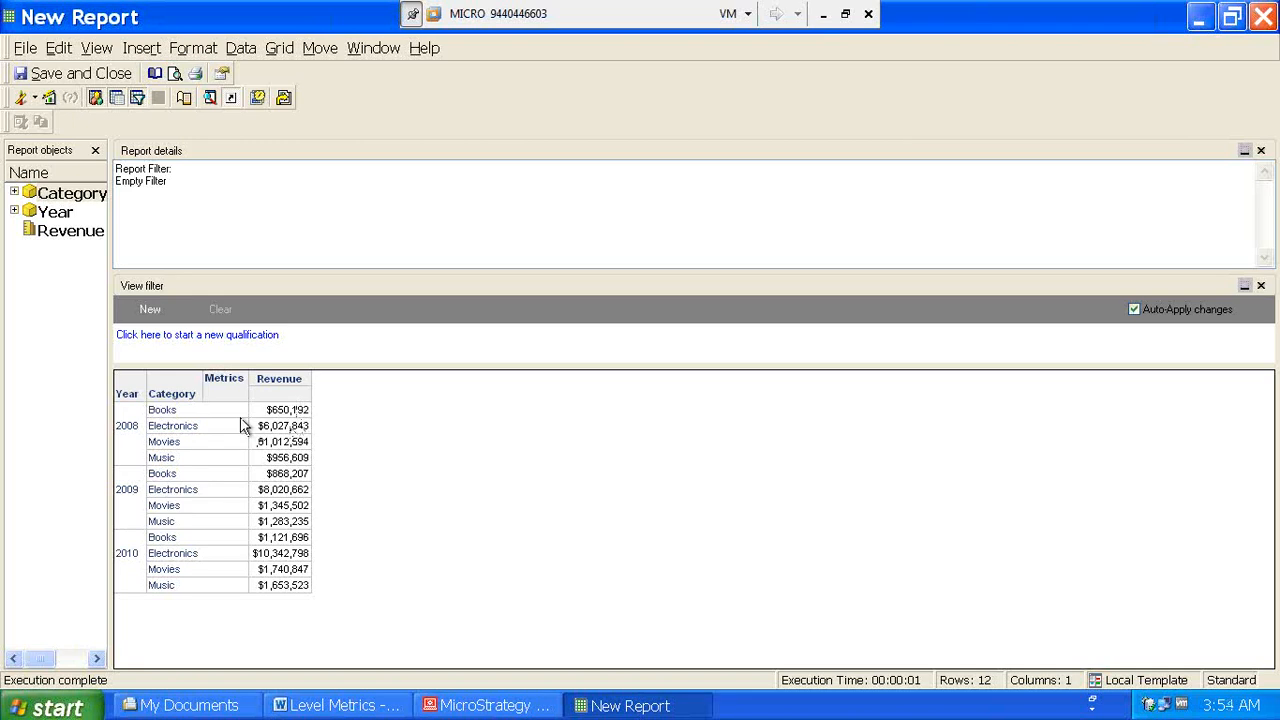
- Drag Year after Category so each category's 2008–2010 rows nest beneath it
left_click(34, 98)
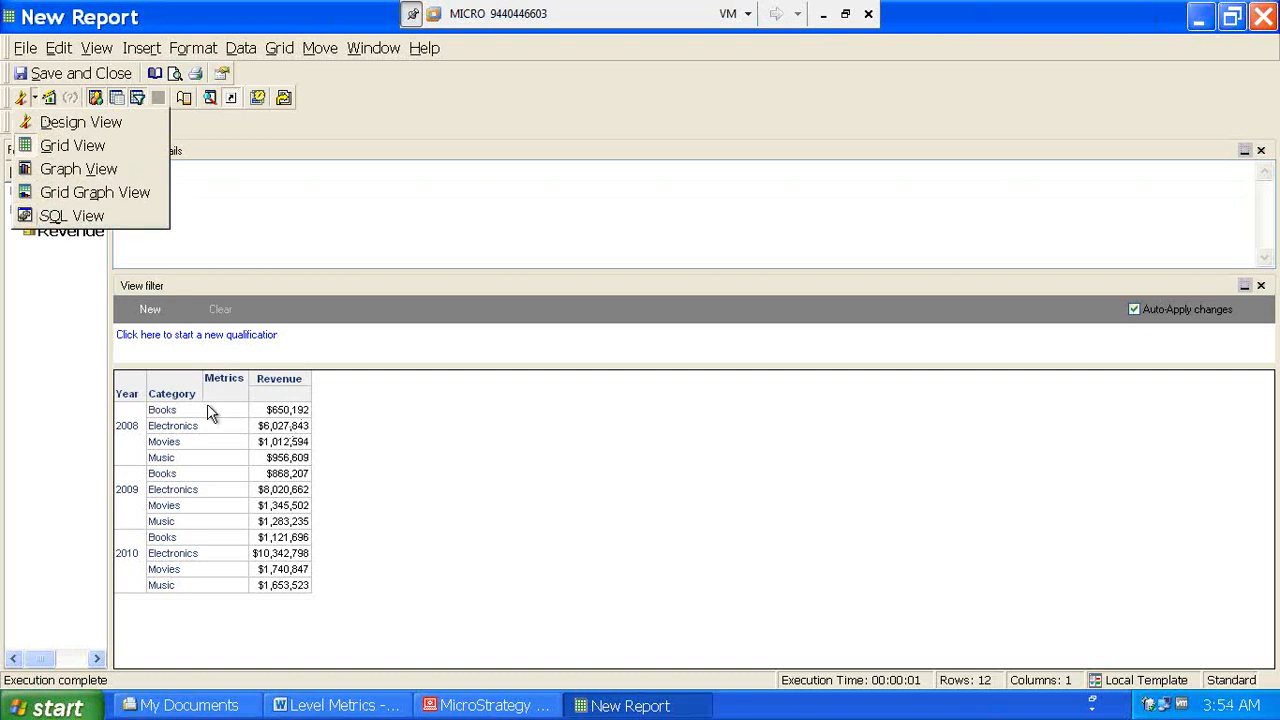
left_click(136, 396)
left_click(218, 412)
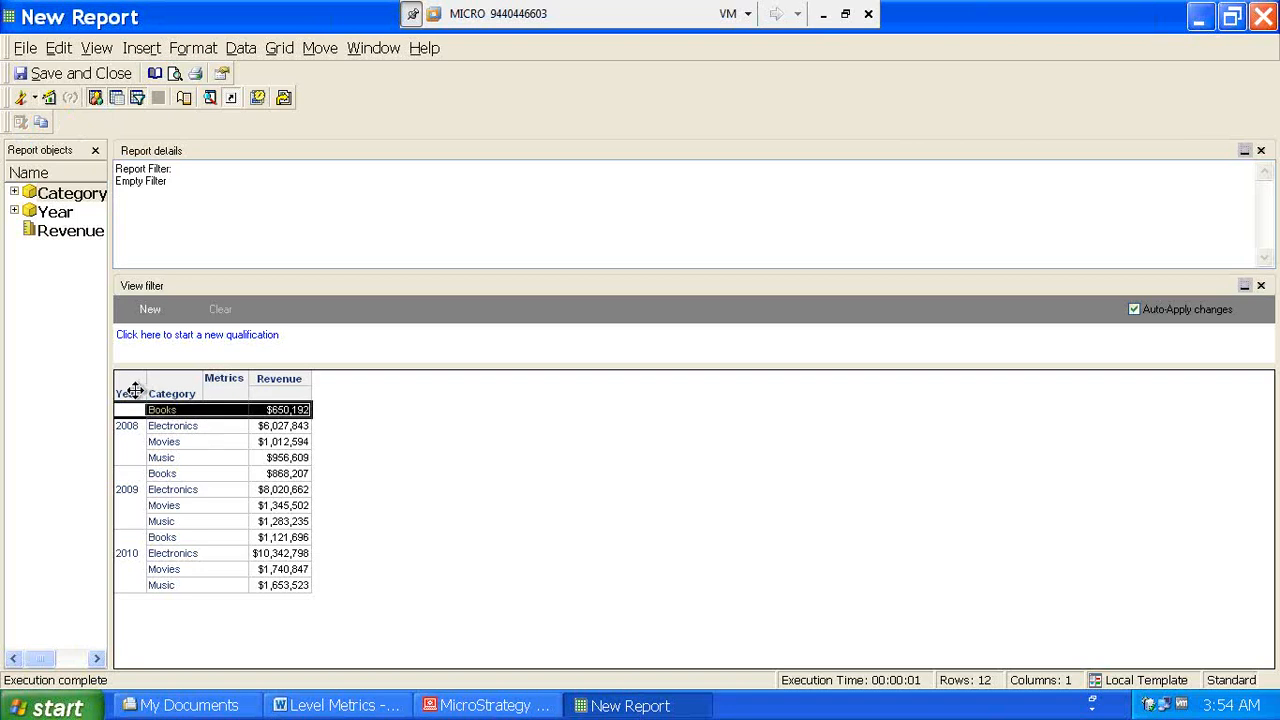
left_click_drag(127, 394, 203, 397)
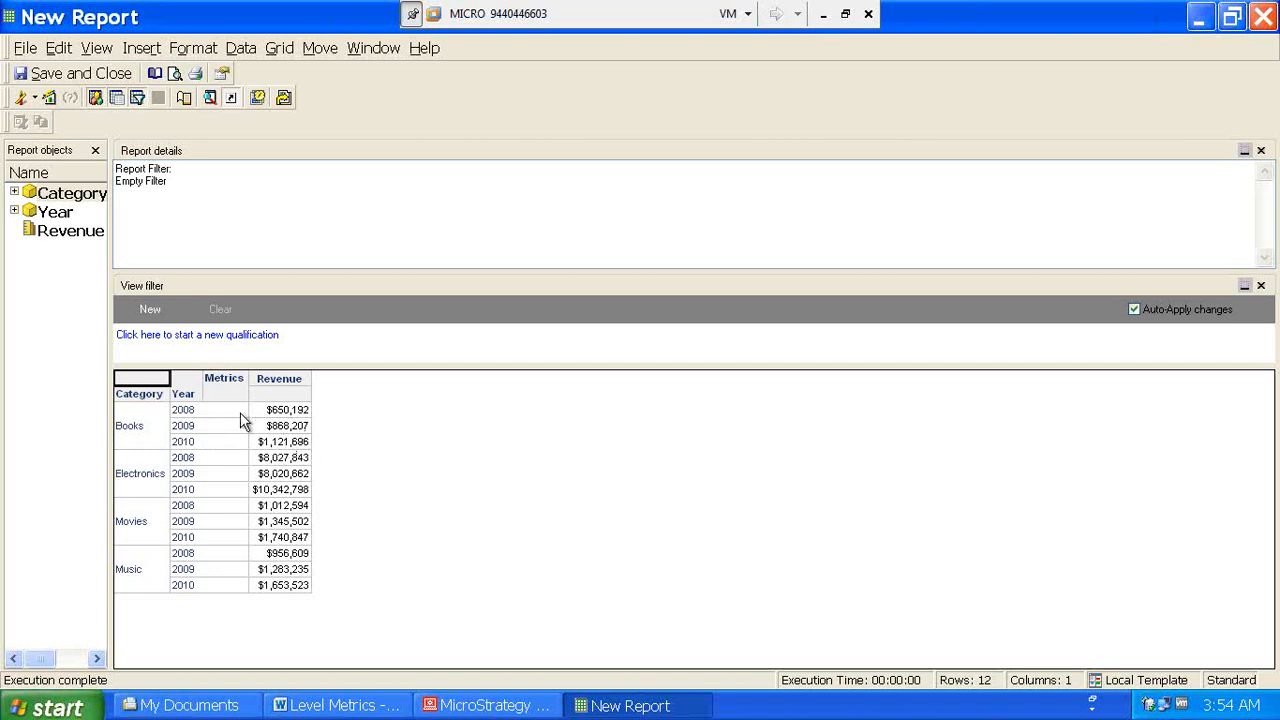
left_click_drag(186, 394, 118, 404)
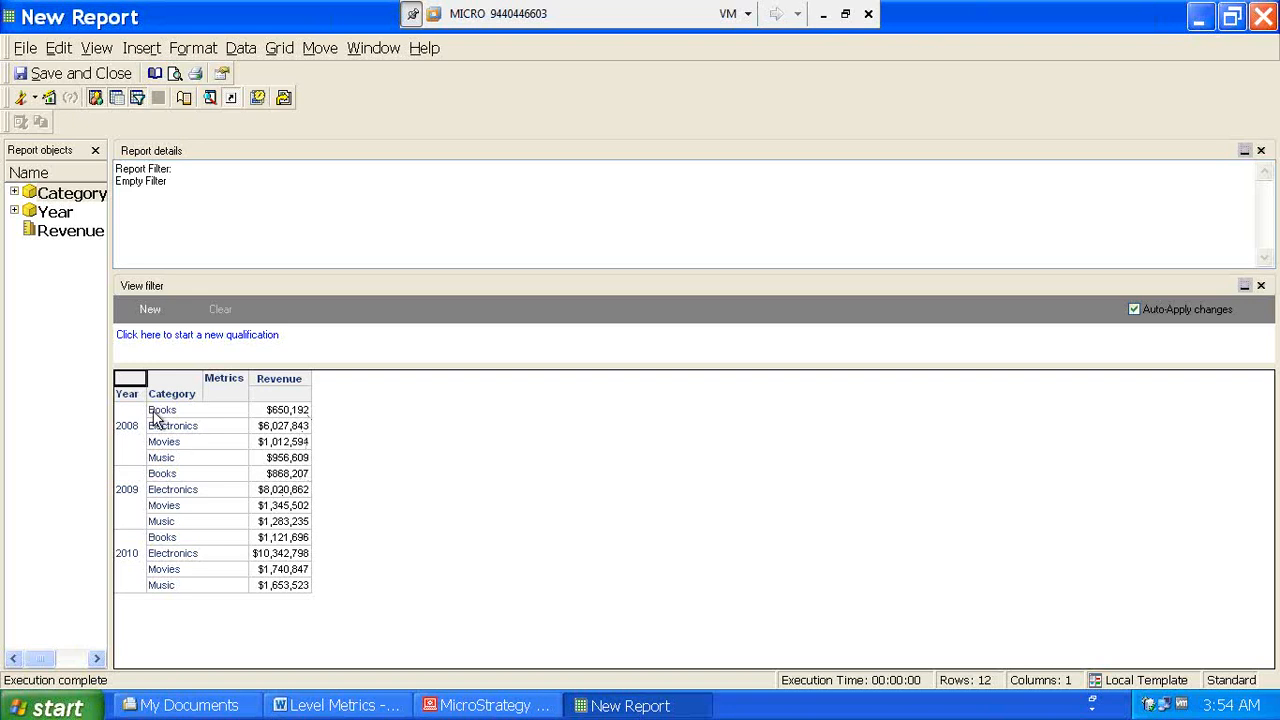
left_click_drag(126, 397, 236, 394)
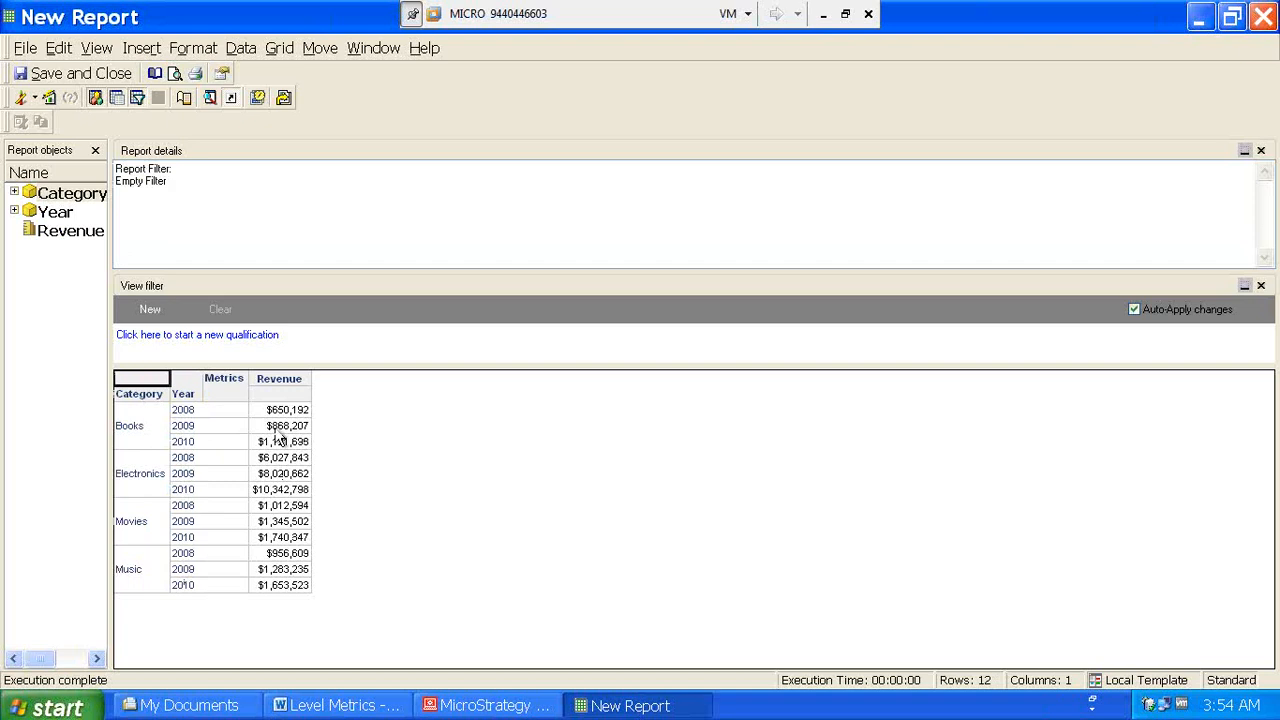
left_click(35, 97)
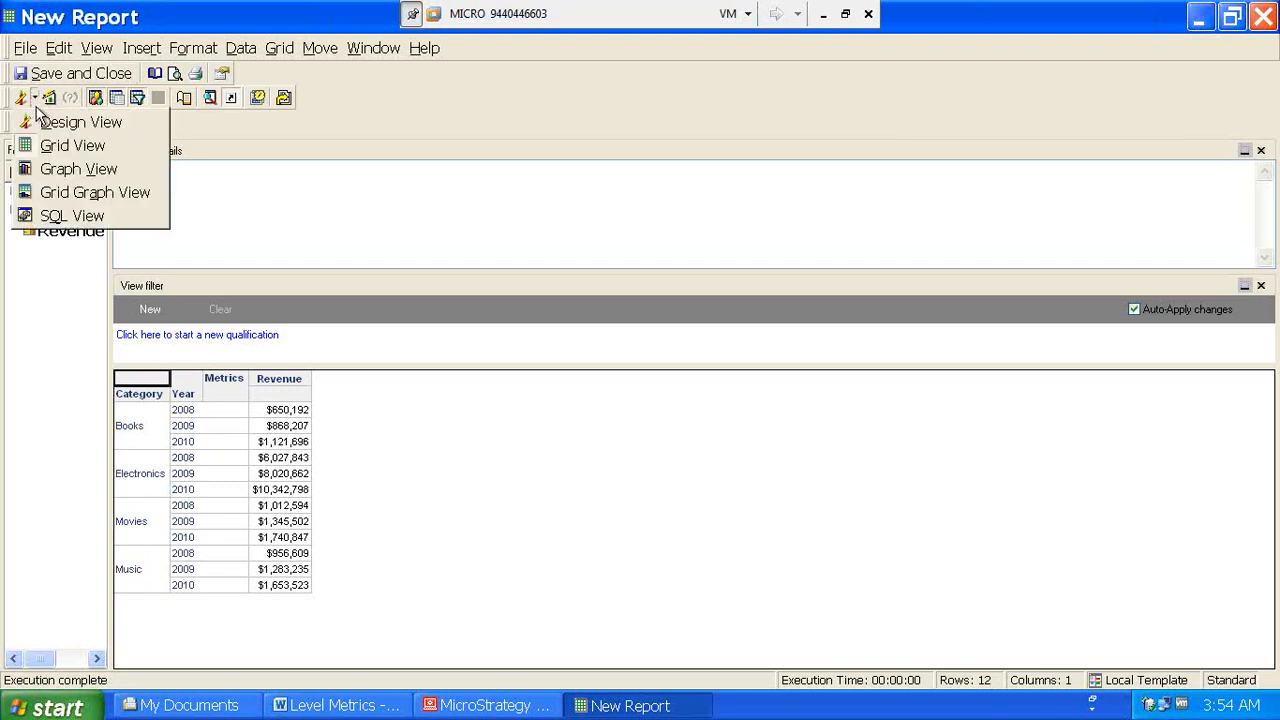
- Review the generated SQL, then save the report in SB as 'Testy For Level Metrics'
left_click(58, 216)
left_click_drag(45, 551, 8, 542)
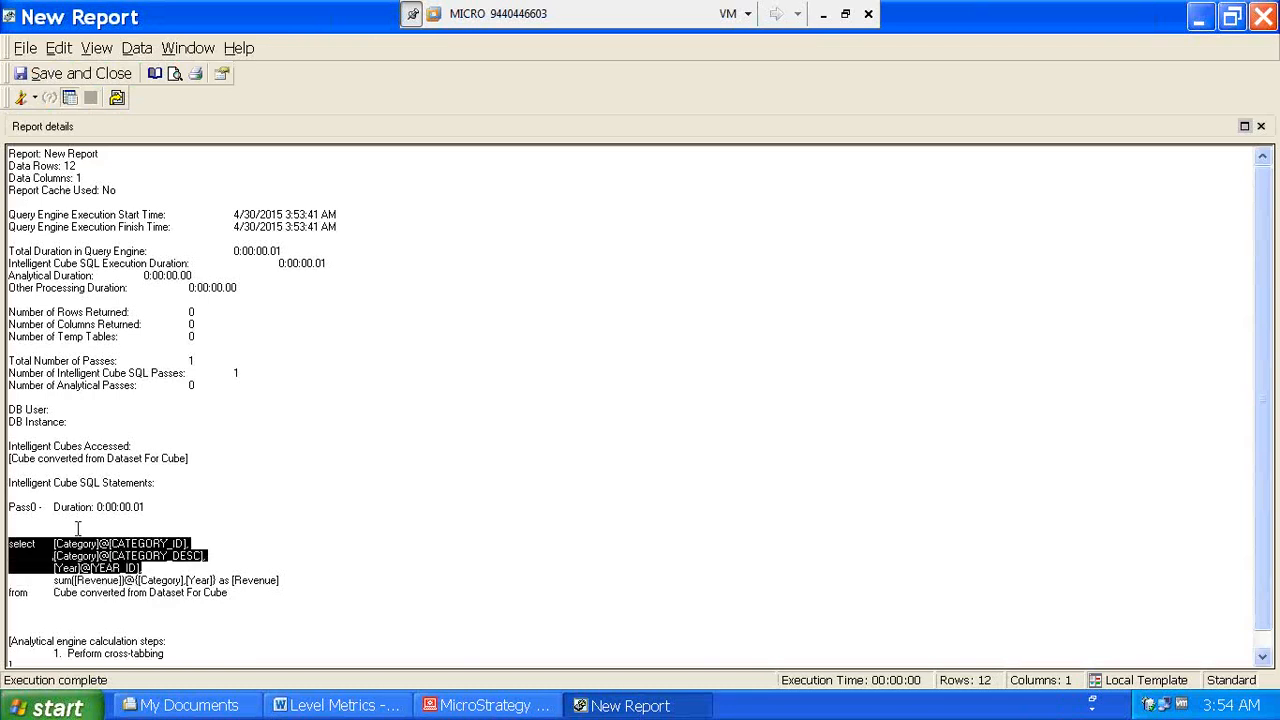
left_click(35, 97)
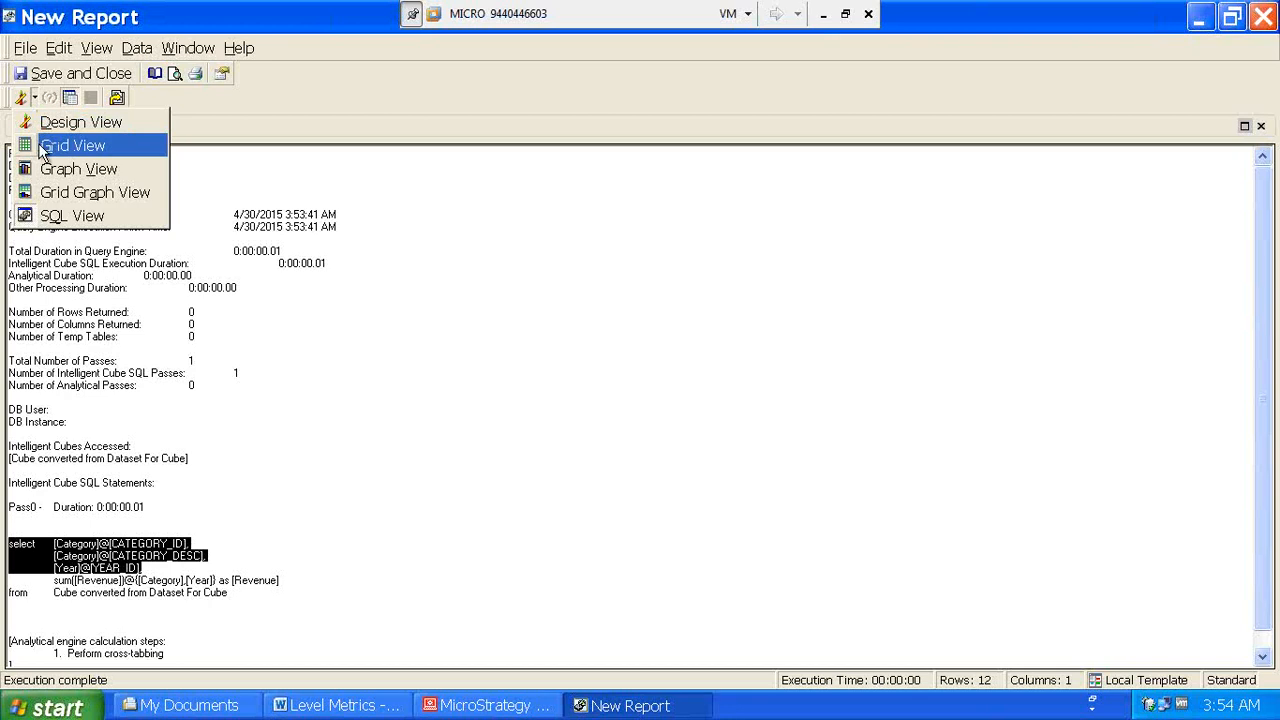
left_click(53, 121)
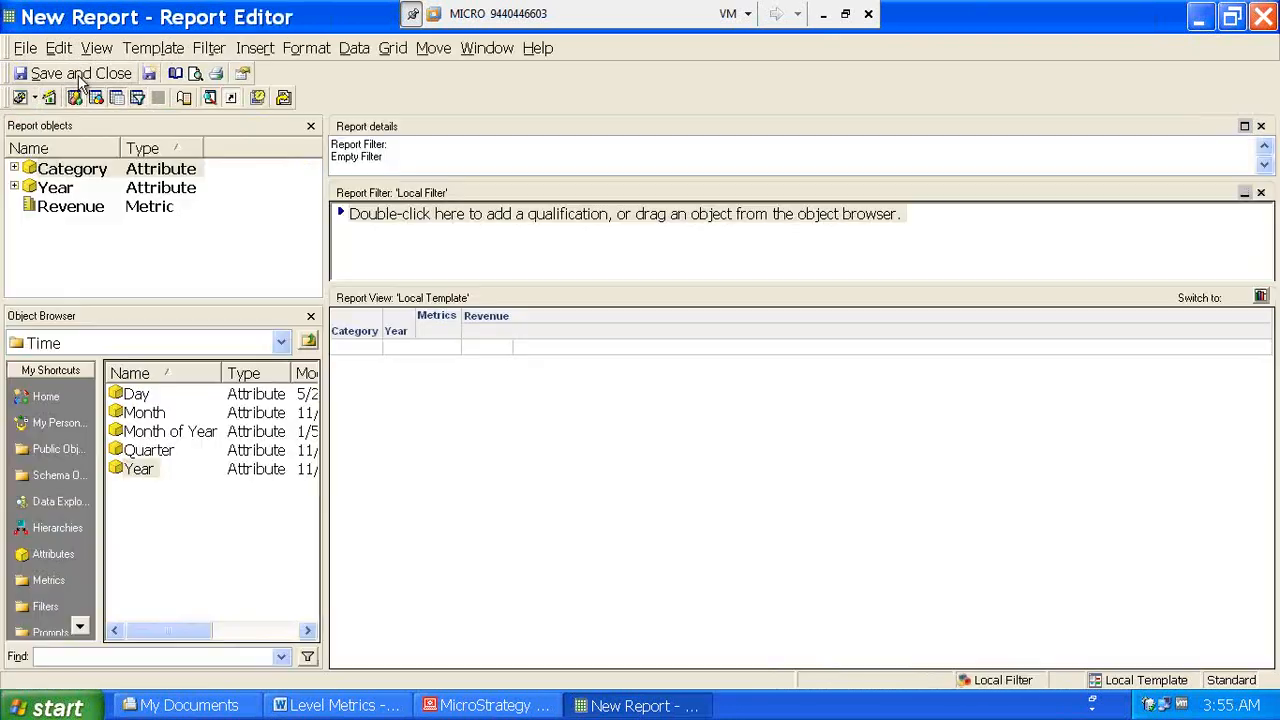
left_click(78, 74)
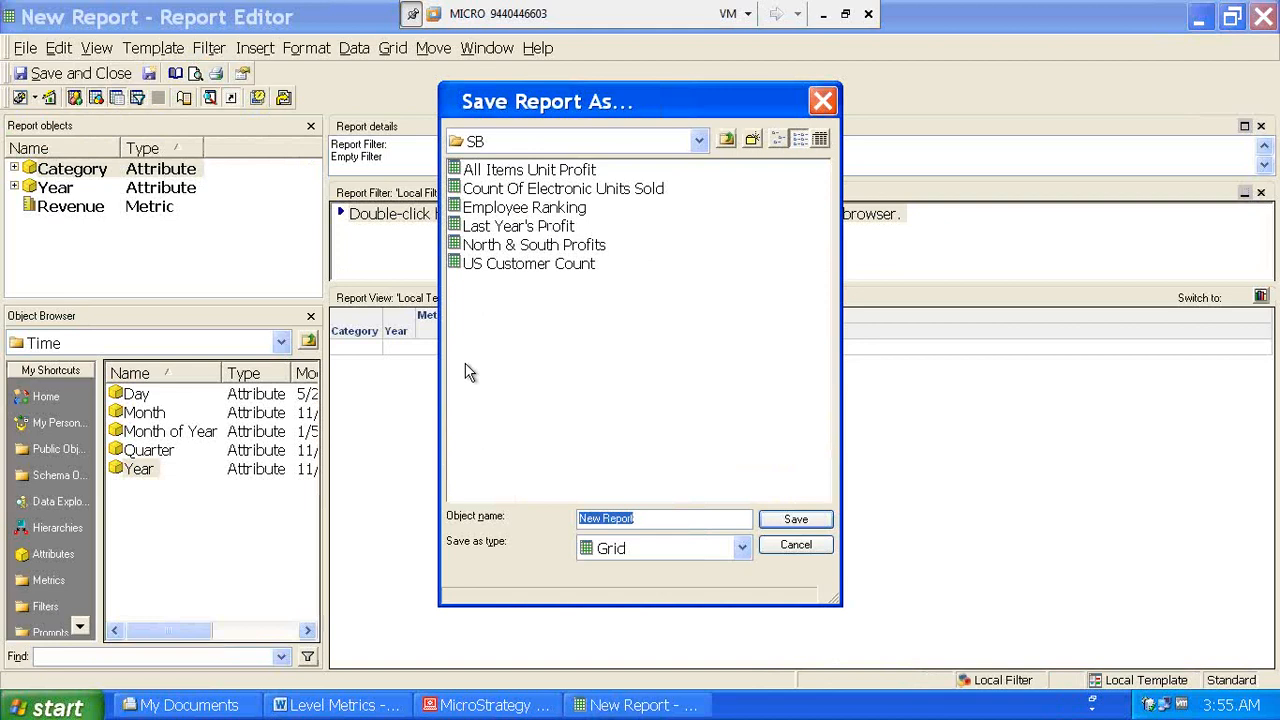
type("Testy")
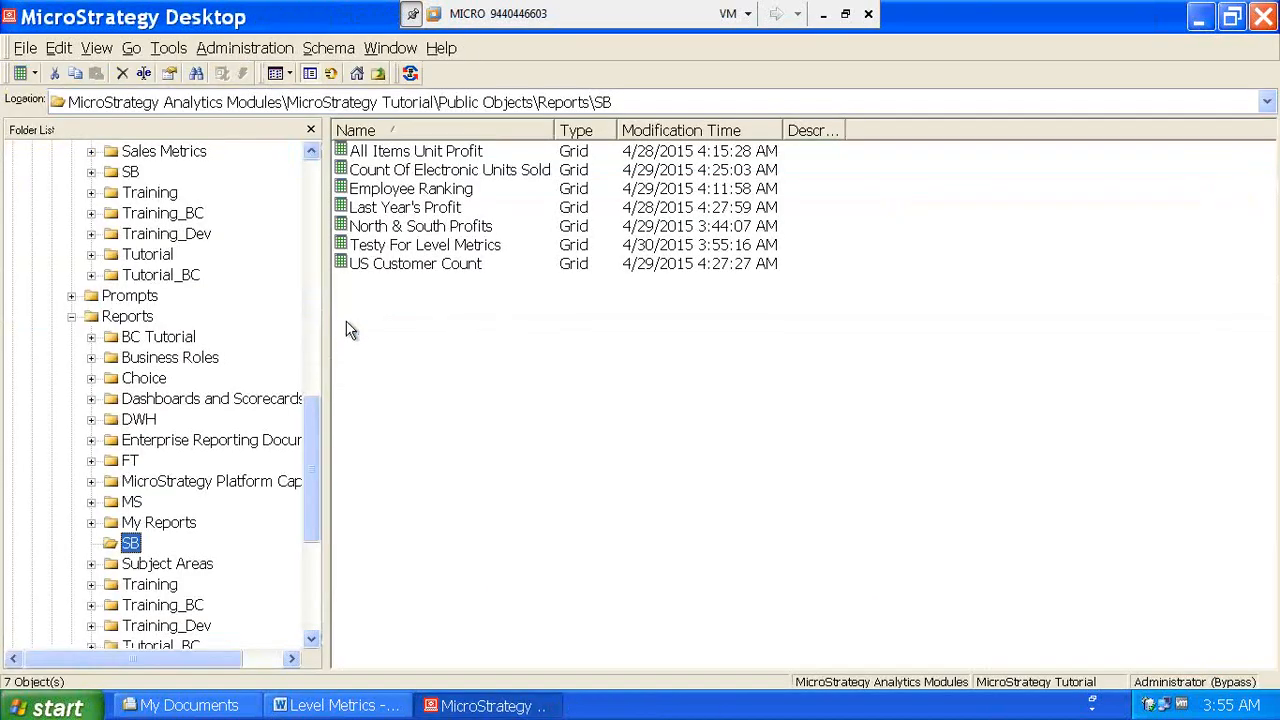
- Go to Administration > System Monitors > Caches > Intelligent Cubes
left_click_drag(313, 409, 314, 252)
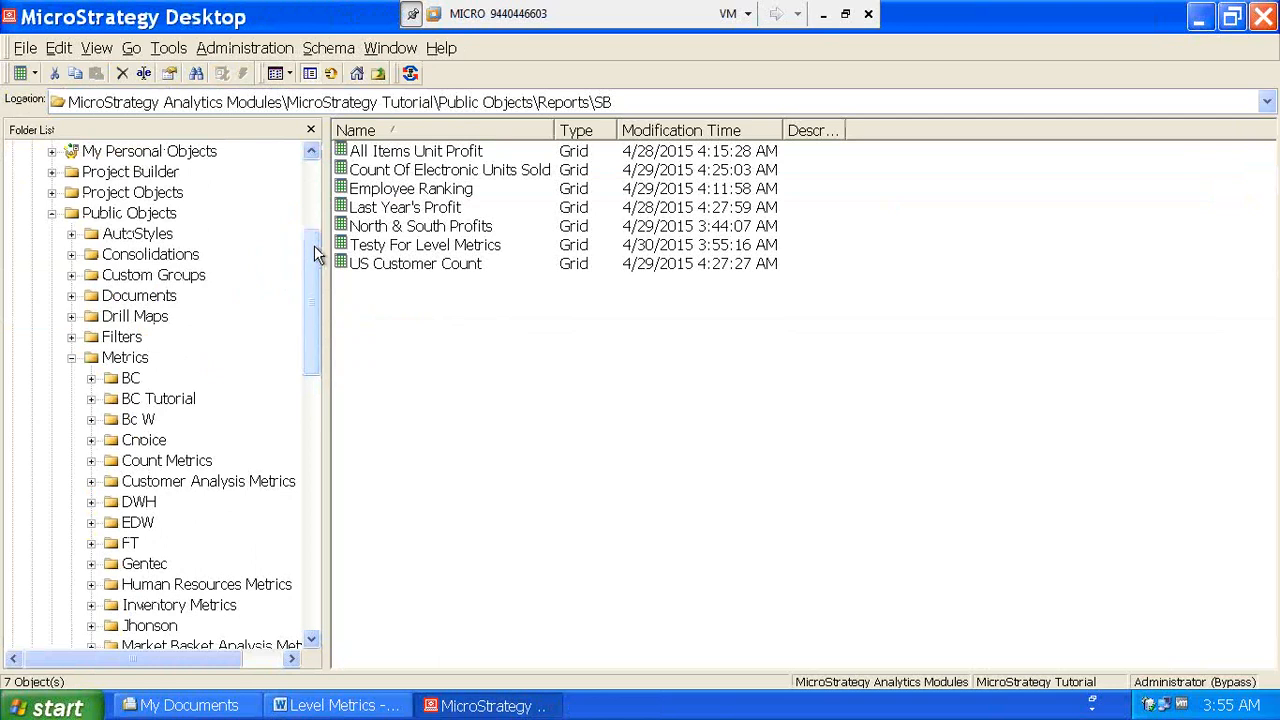
scroll(314, 245, "up", 3)
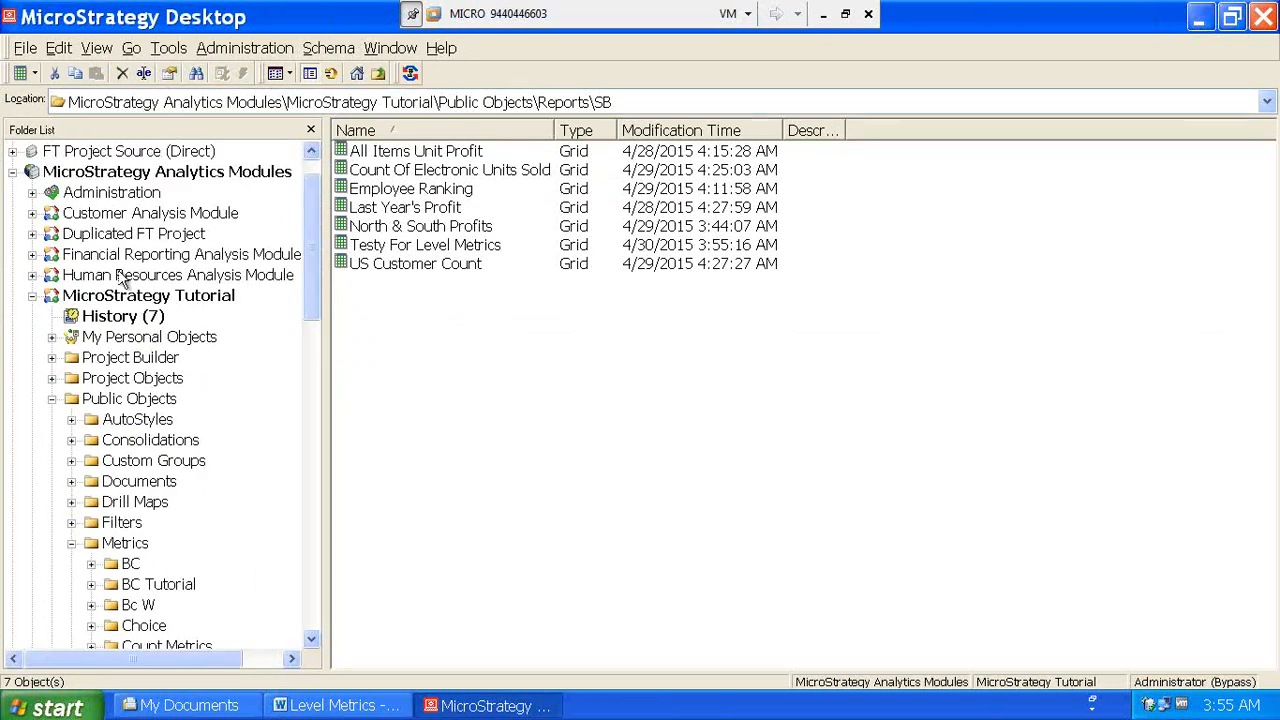
left_click(32, 192)
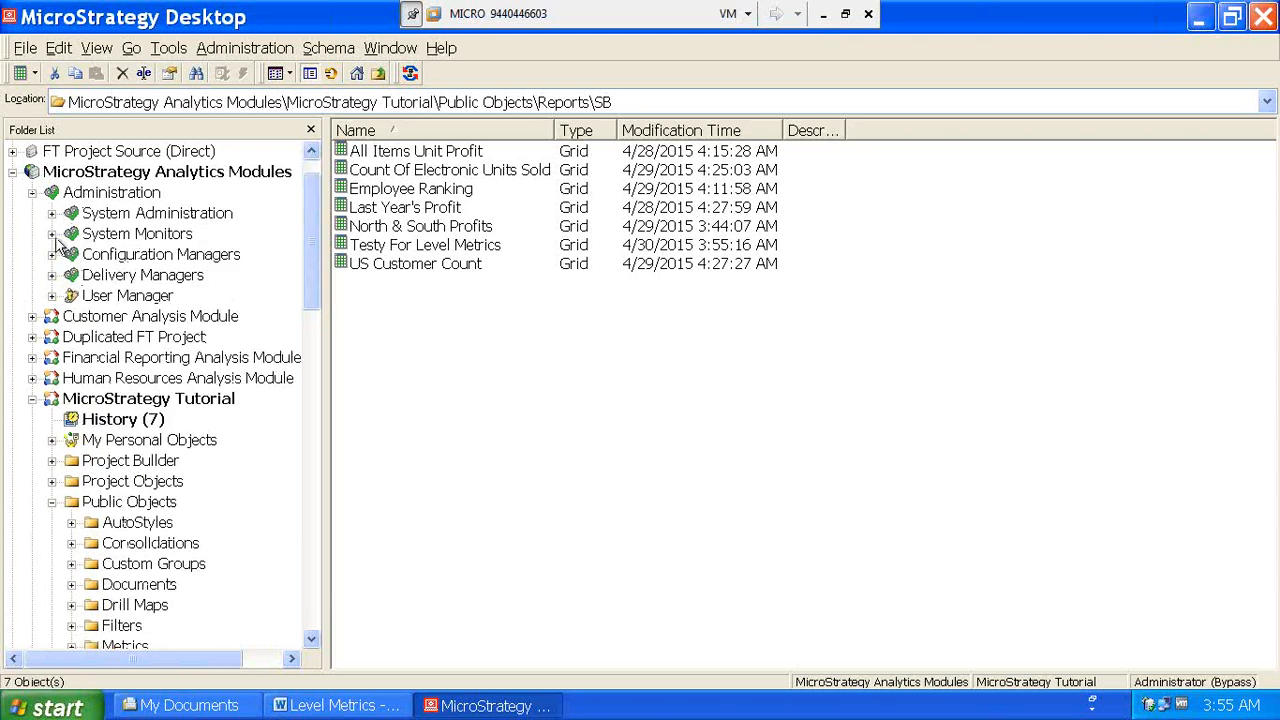
left_click(52, 234)
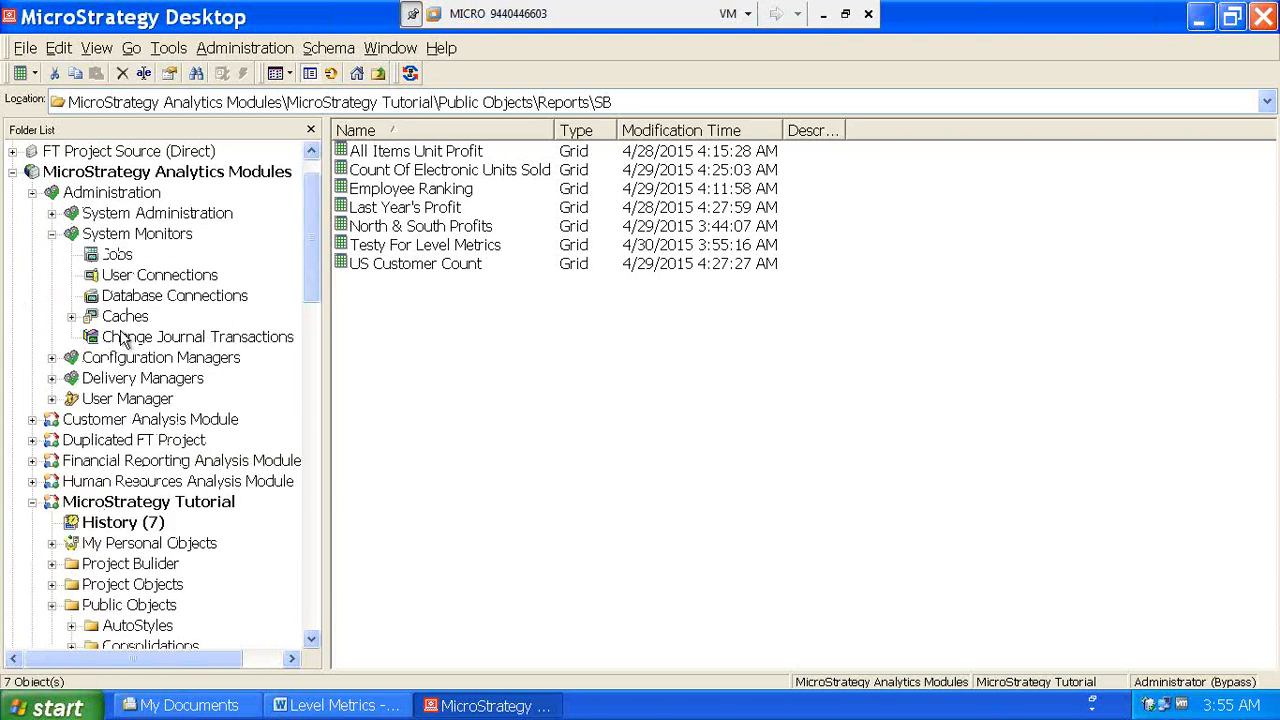
double_click(125, 317)
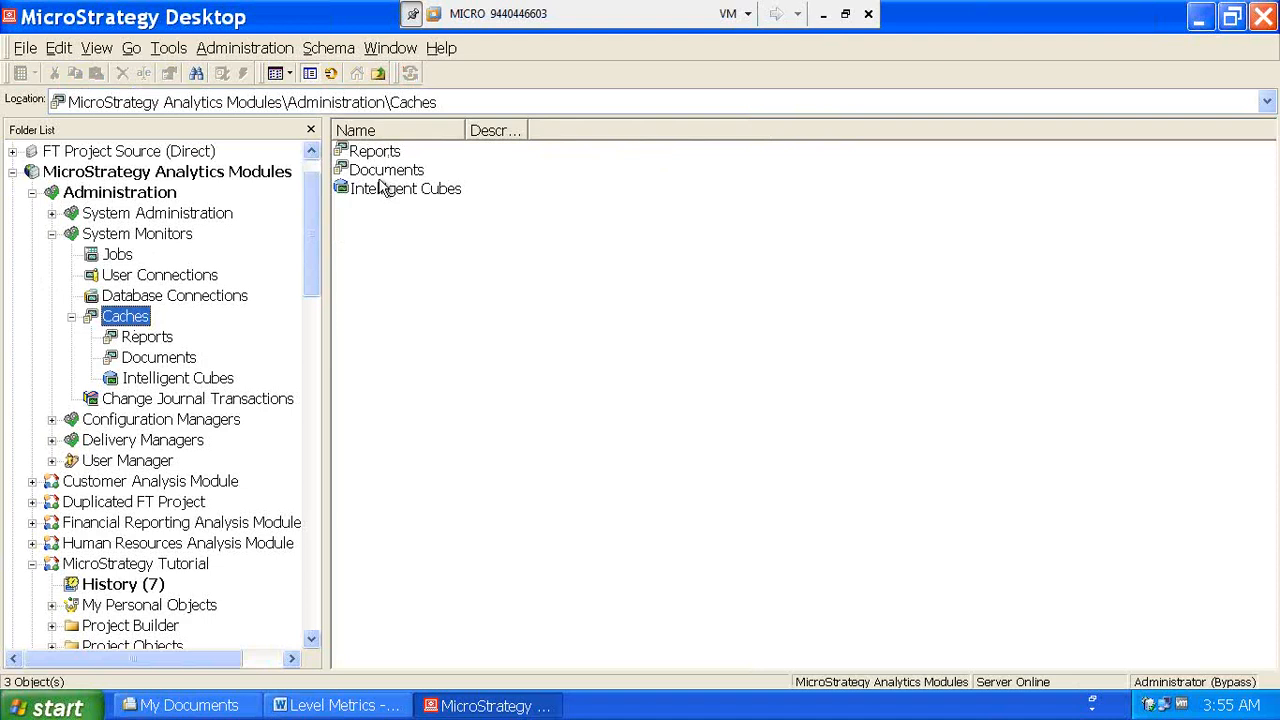
double_click(383, 192)
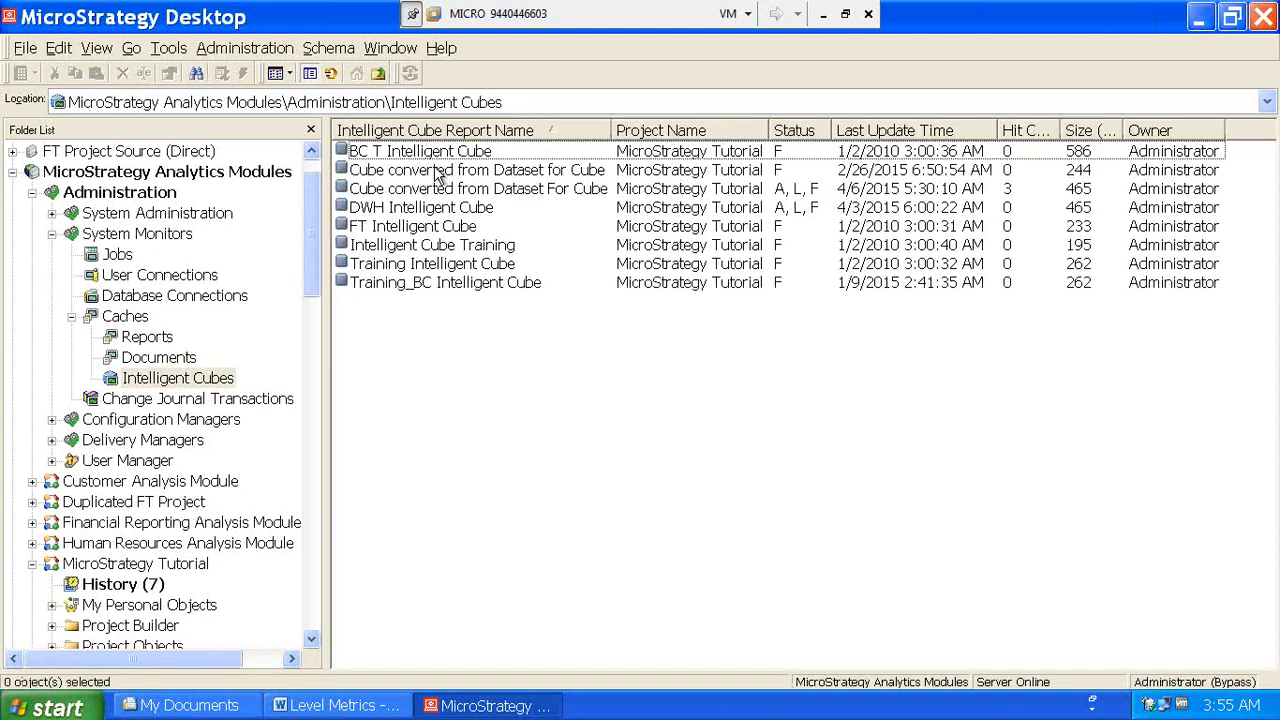
- Deactivate Cube converted from Dataset For Cube and DWH Intelligent Cube
right_click(454, 192)
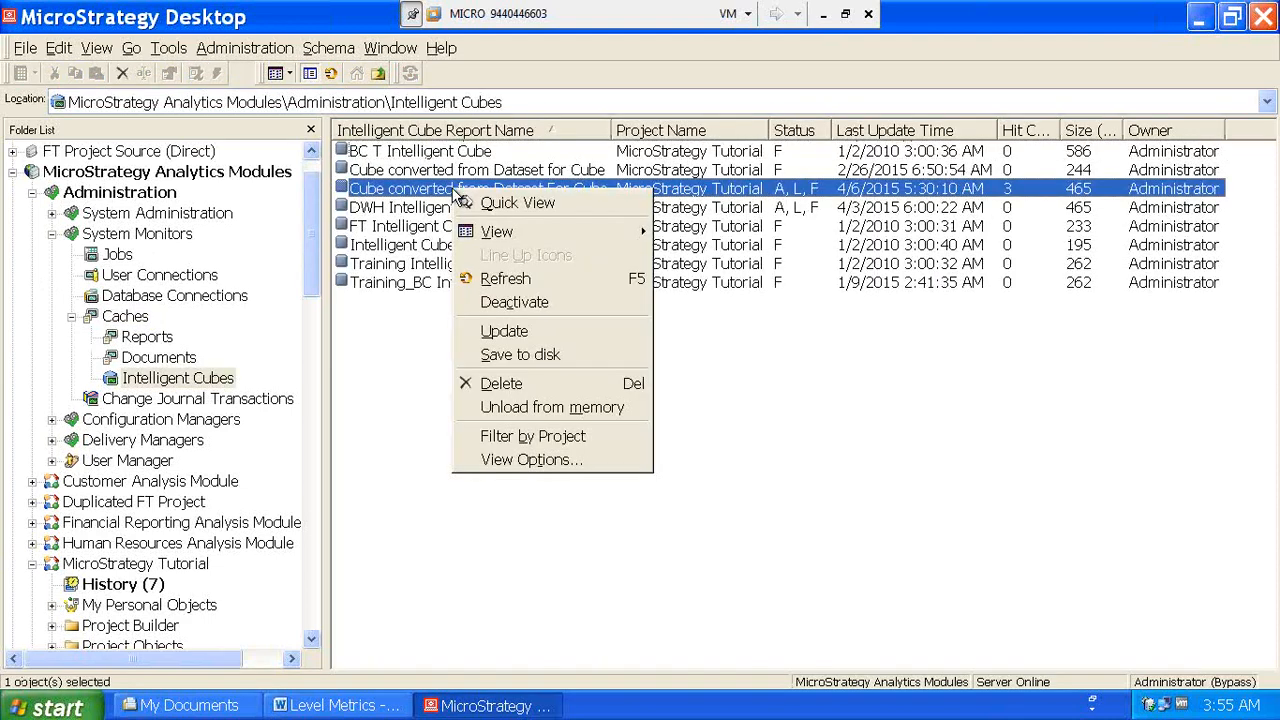
left_click(528, 304)
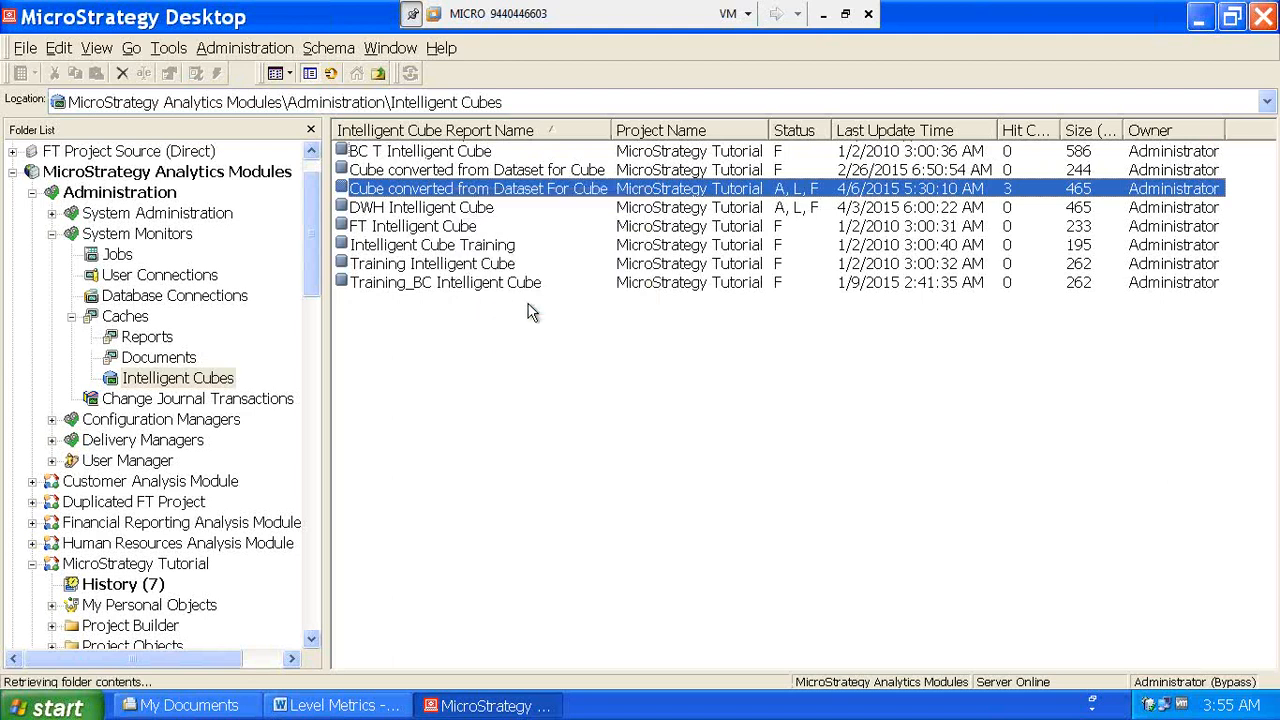
right_click(486, 209)
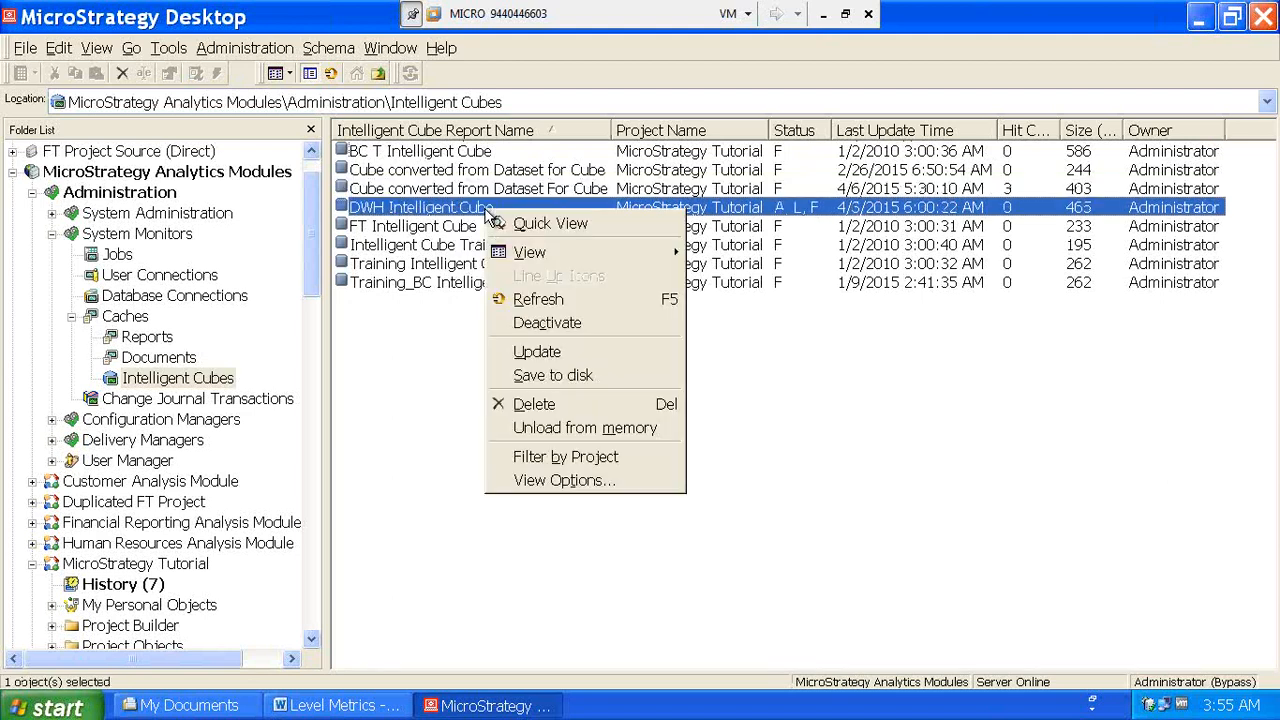
left_click(526, 323)
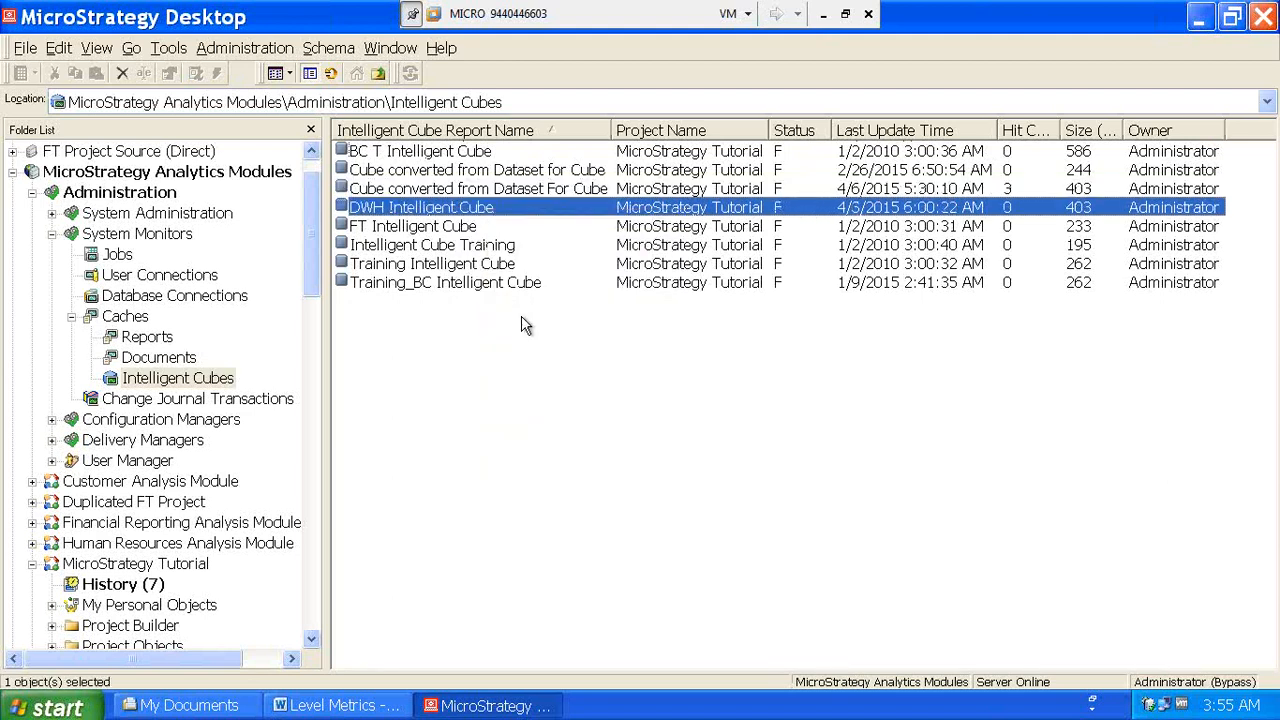
left_click_drag(312, 281, 336, 562)
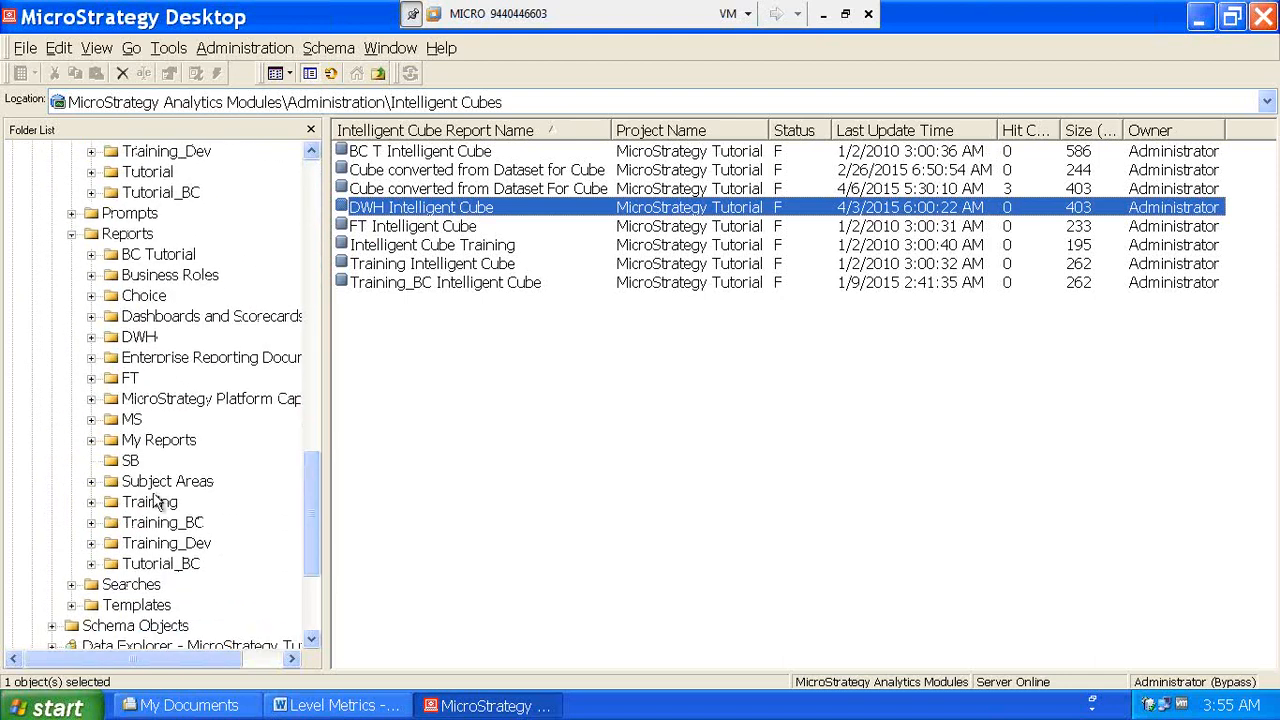
- Rename 'Testy For Level Metrics' to 'Test For Level Metrics' in SB and run it
left_click(133, 460)
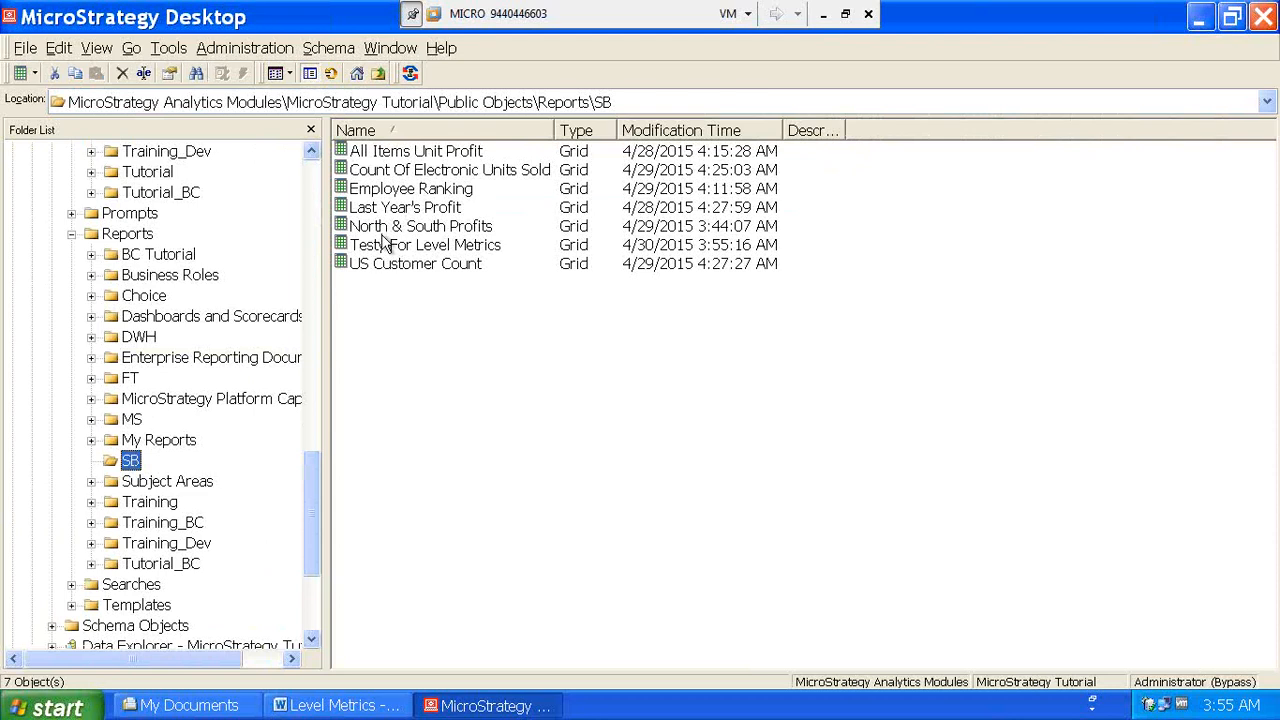
key("Tab")
right_click(383, 250)
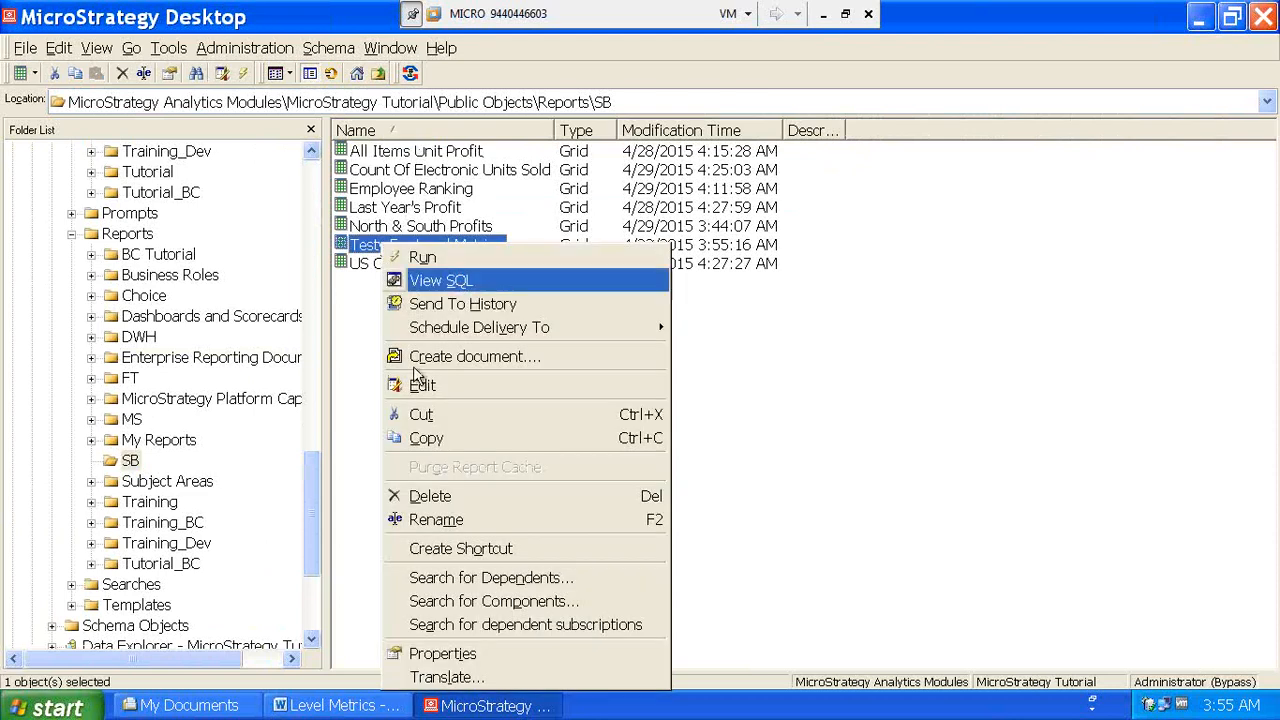
left_click(436, 520)
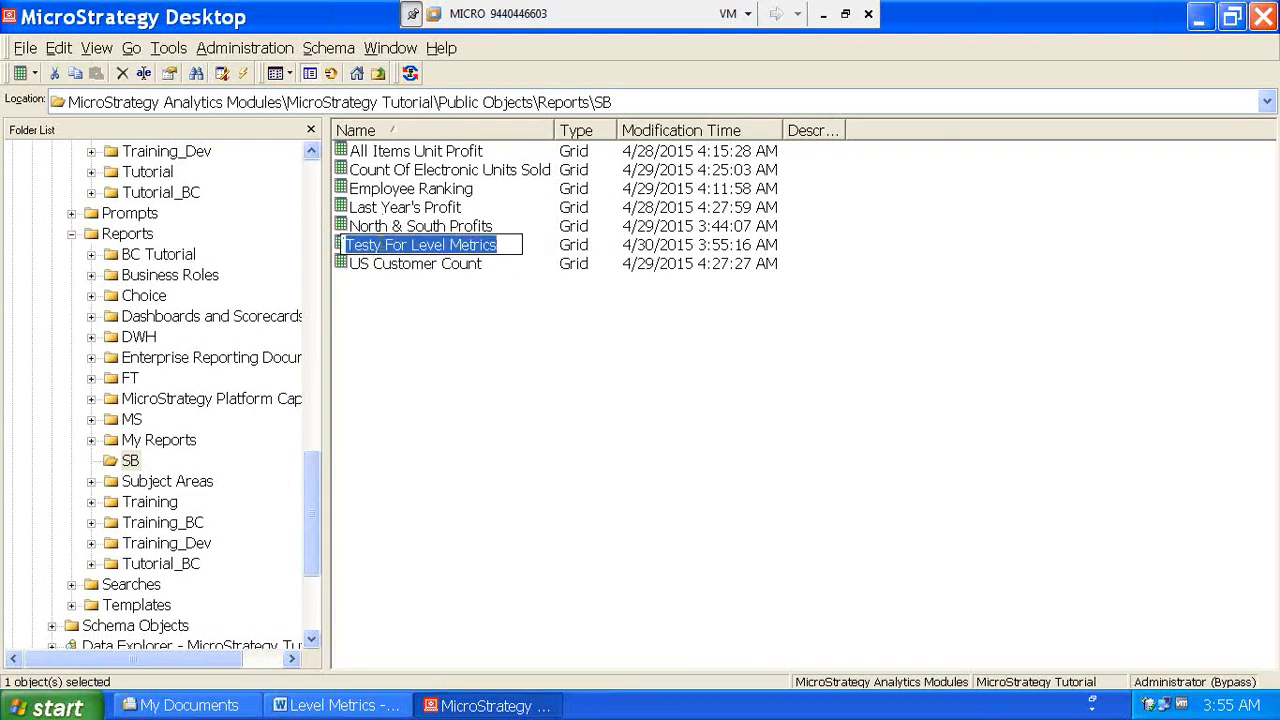
left_click(382, 245)
key("BackSpace")
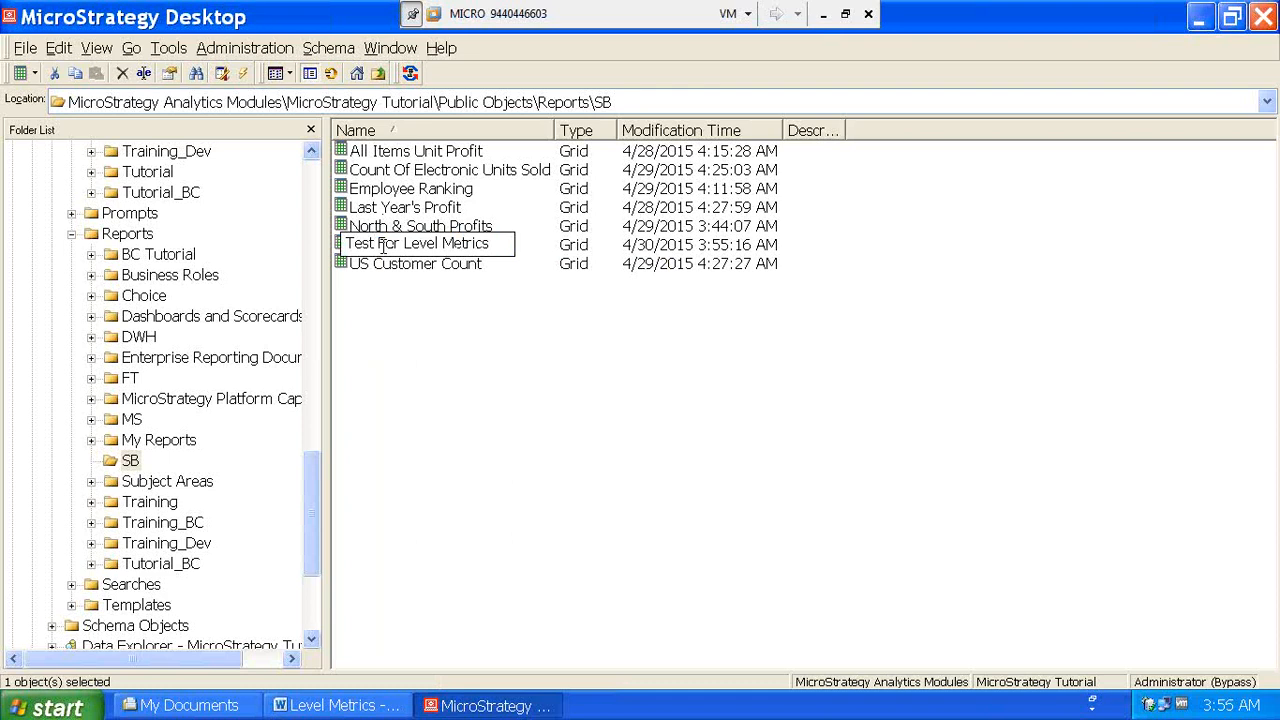
key("Return")
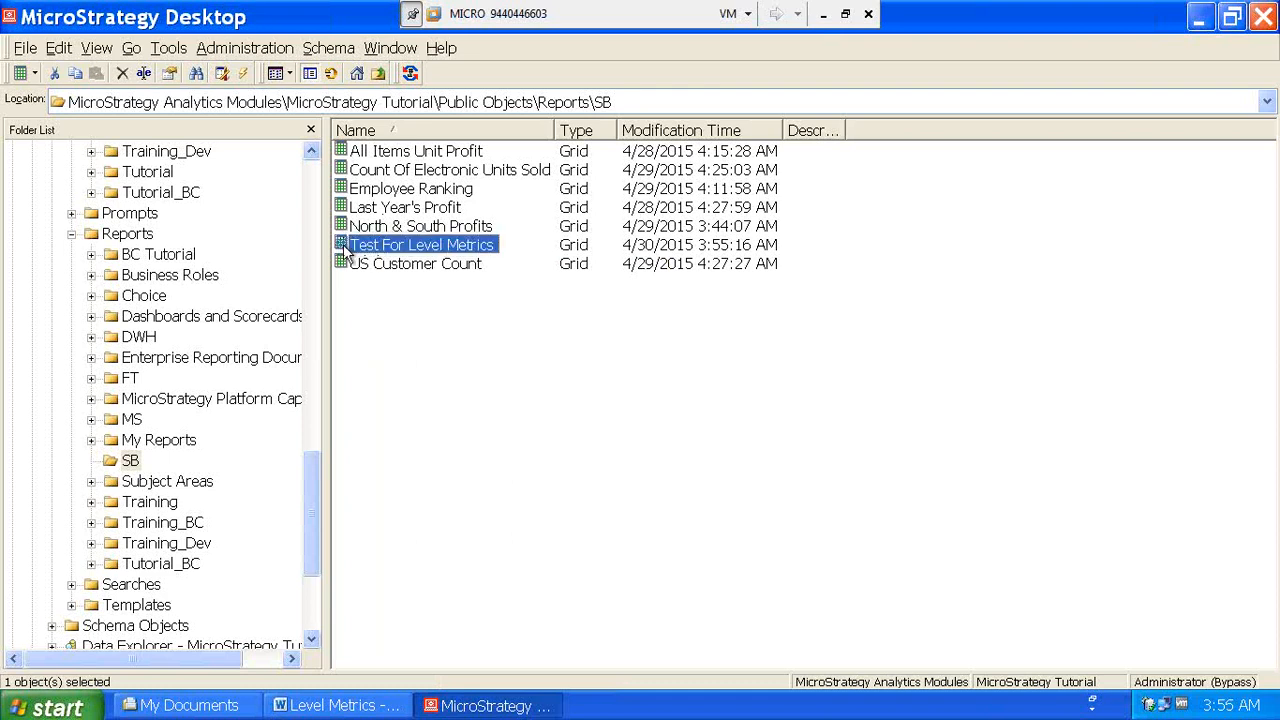
double_click(344, 246)
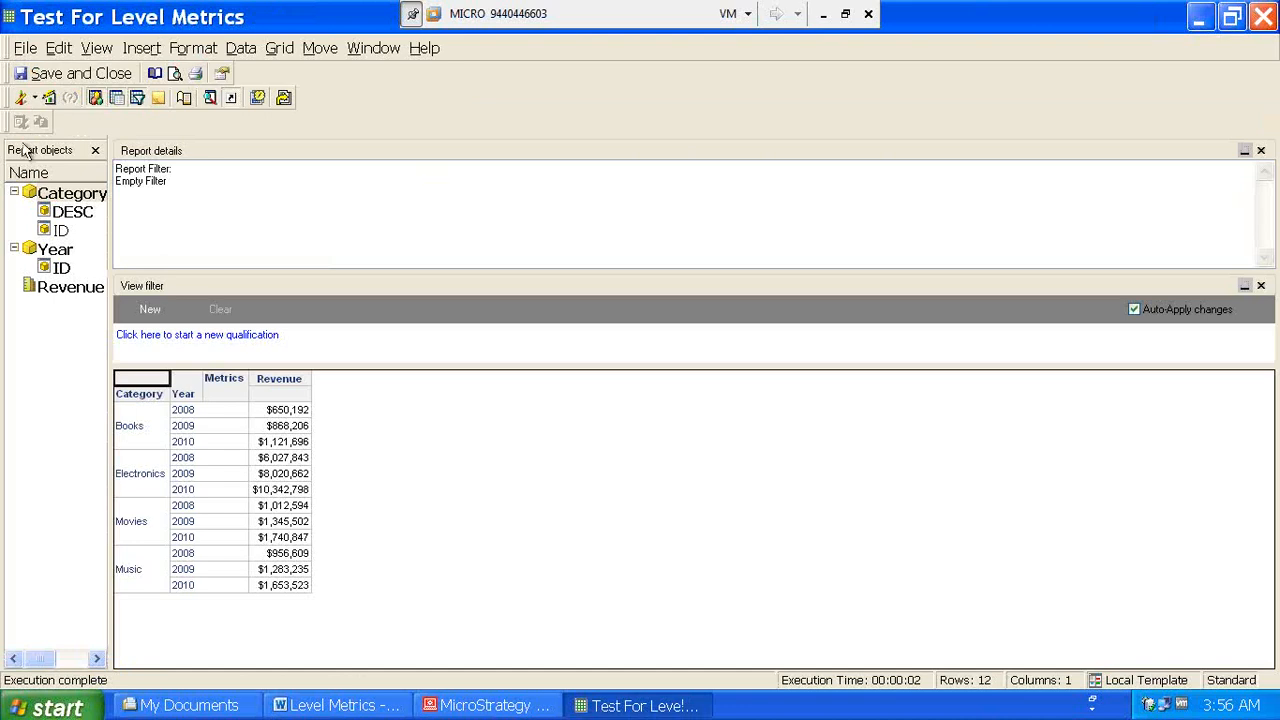
- Show the report's SQL and highlight the group by clause on category and year
left_click(34, 97)
left_click(45, 215)
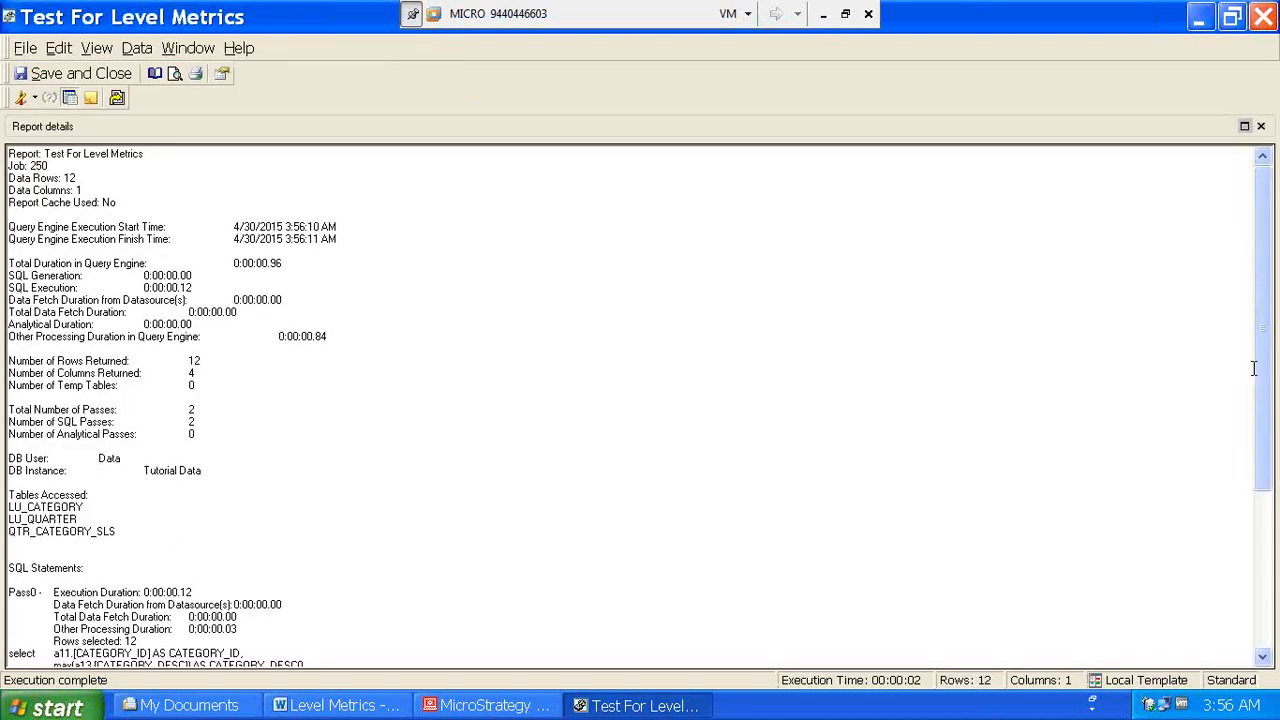
left_click_drag(1265, 380, 1264, 579)
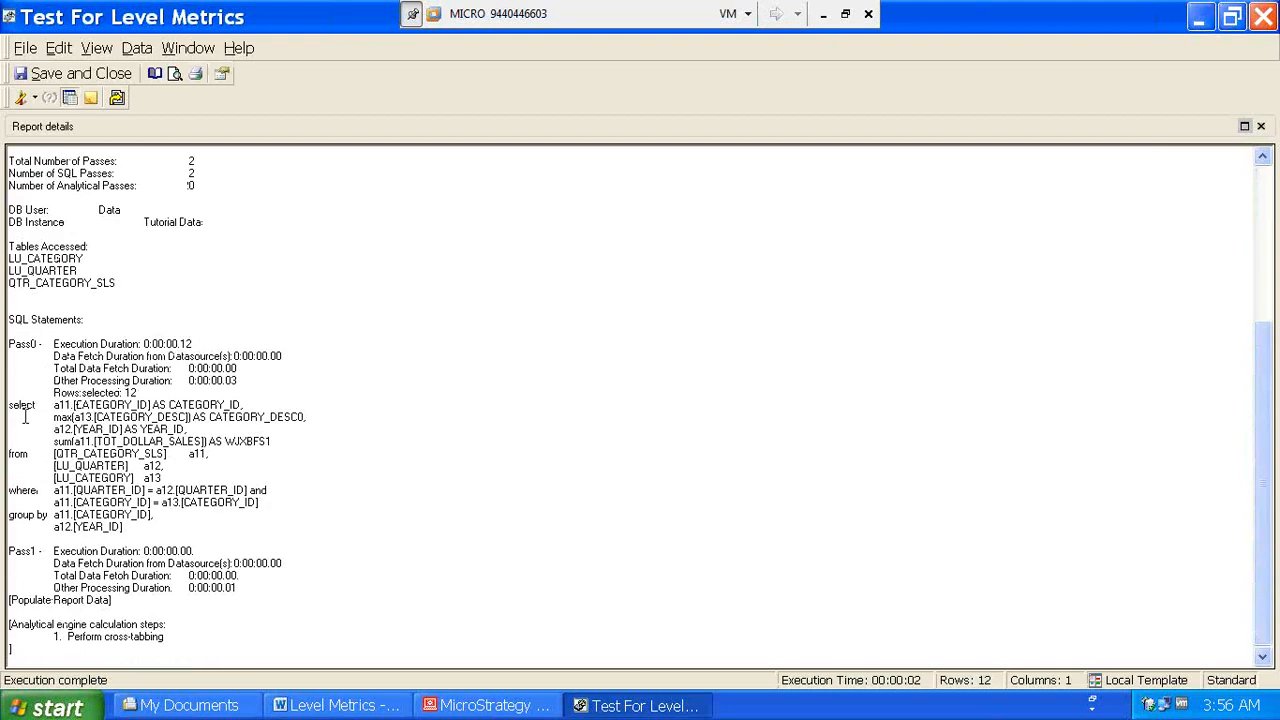
left_click_drag(8, 515, 140, 530)
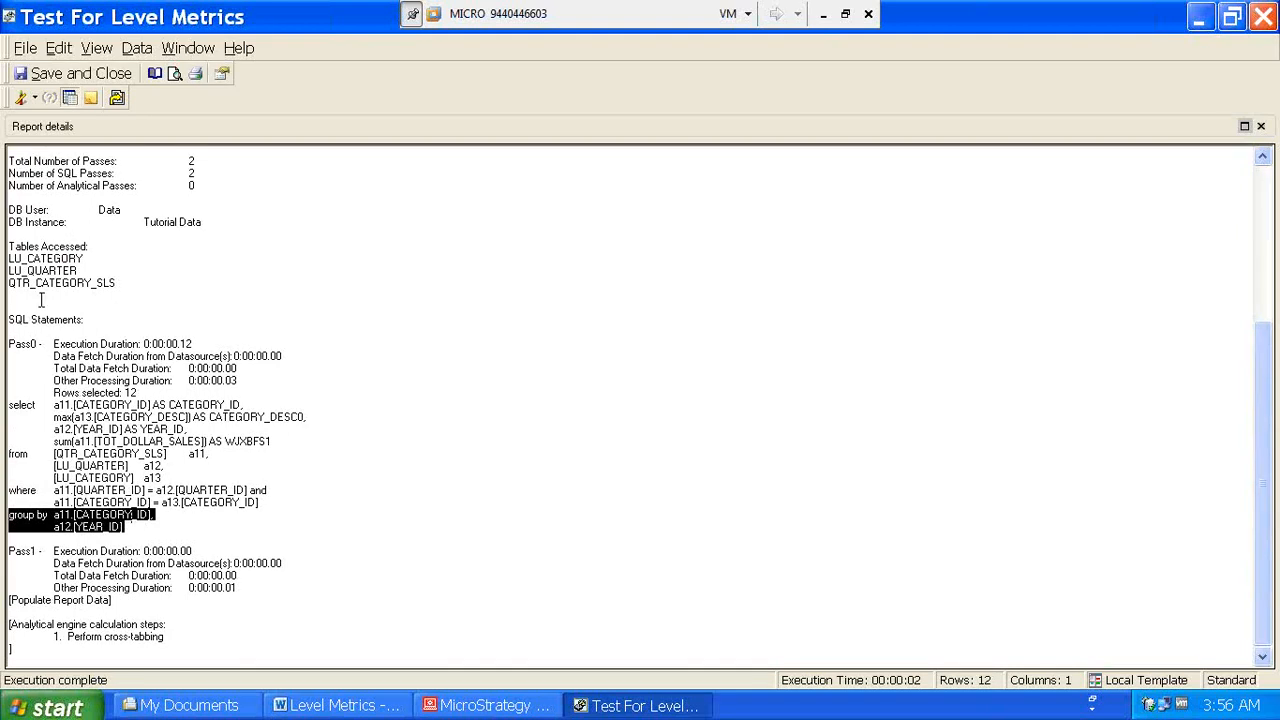
left_click(35, 101)
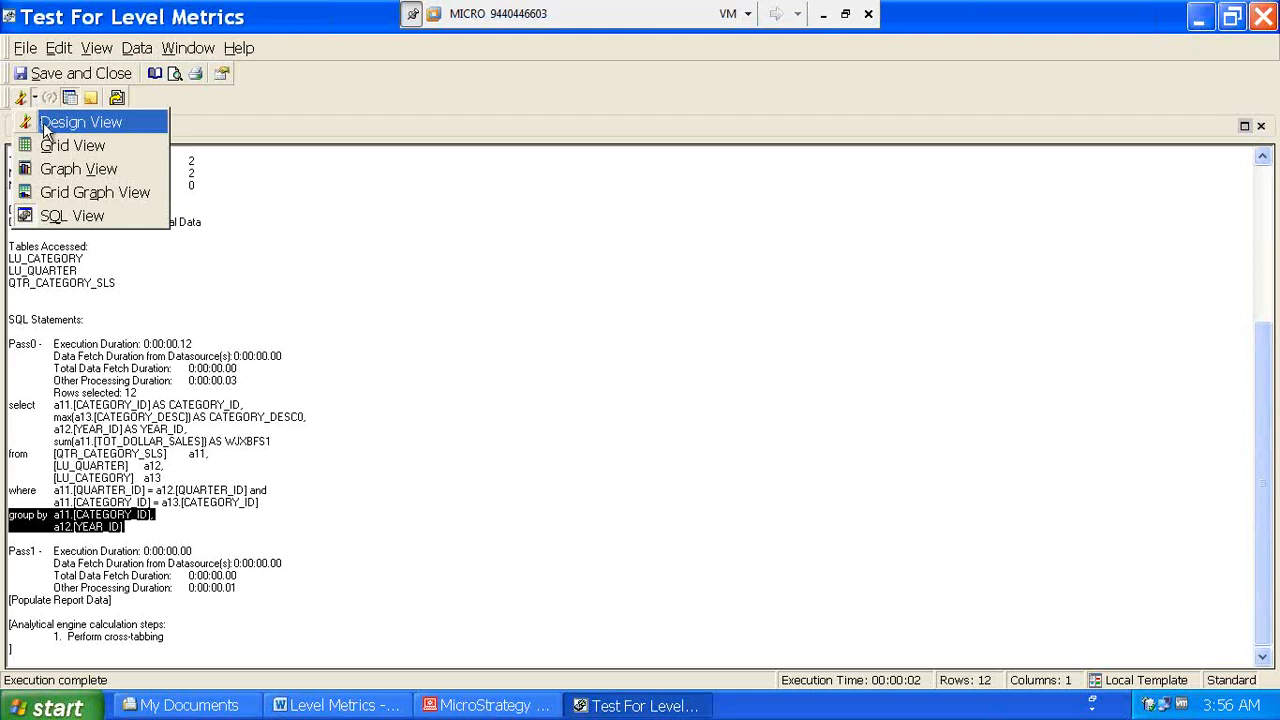
left_click(43, 122)
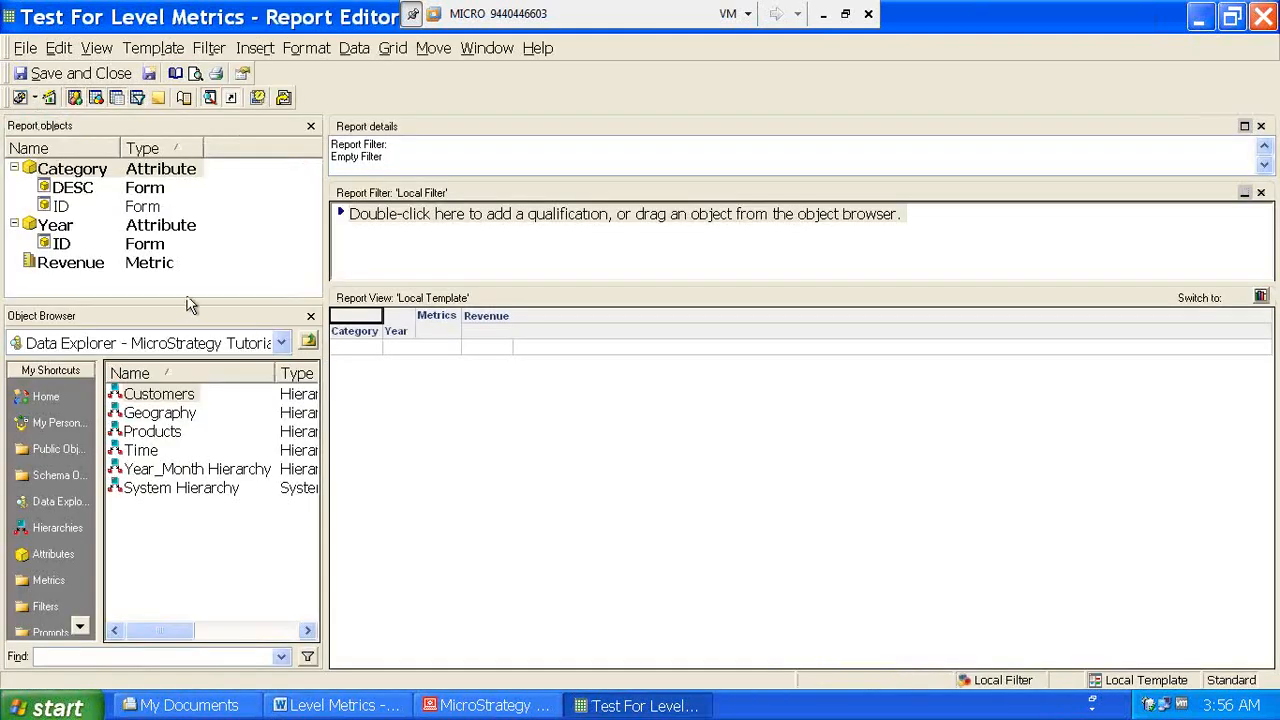
- Swap Year for Products' Subcategory attribute and run the report as a grid
left_click(62, 223)
right_click(62, 223)
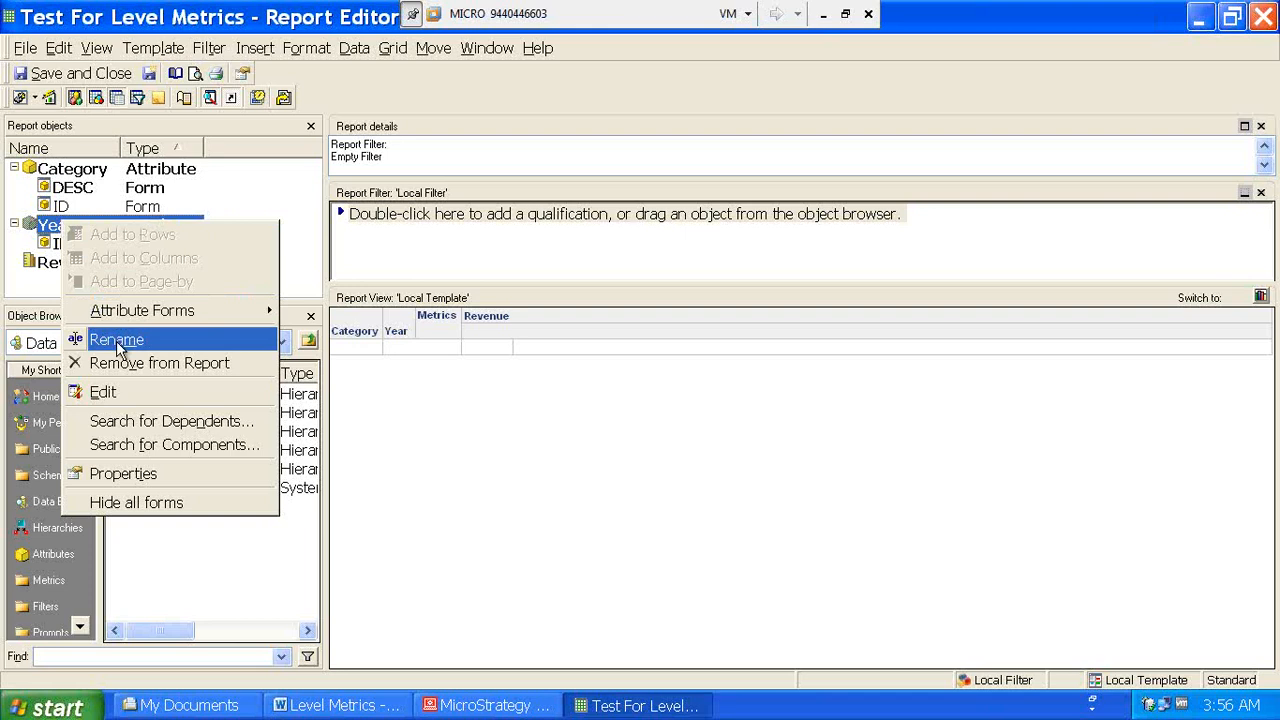
left_click(129, 363)
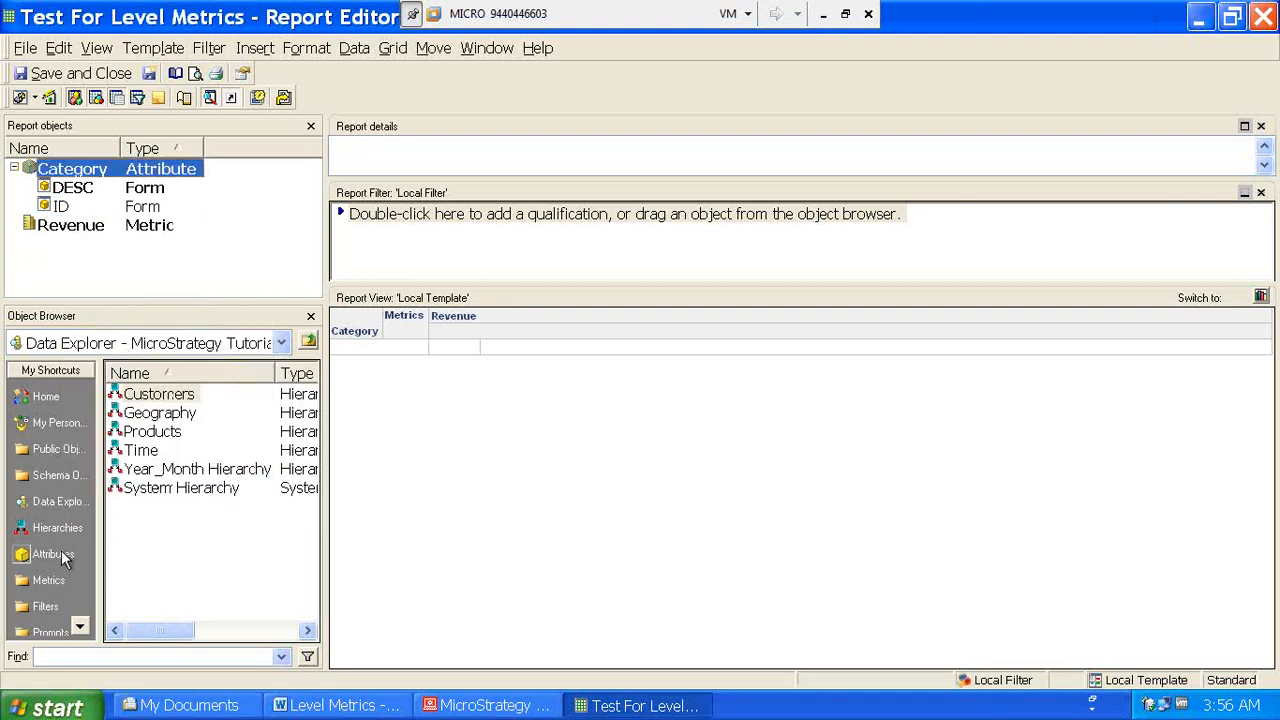
left_click(61, 550)
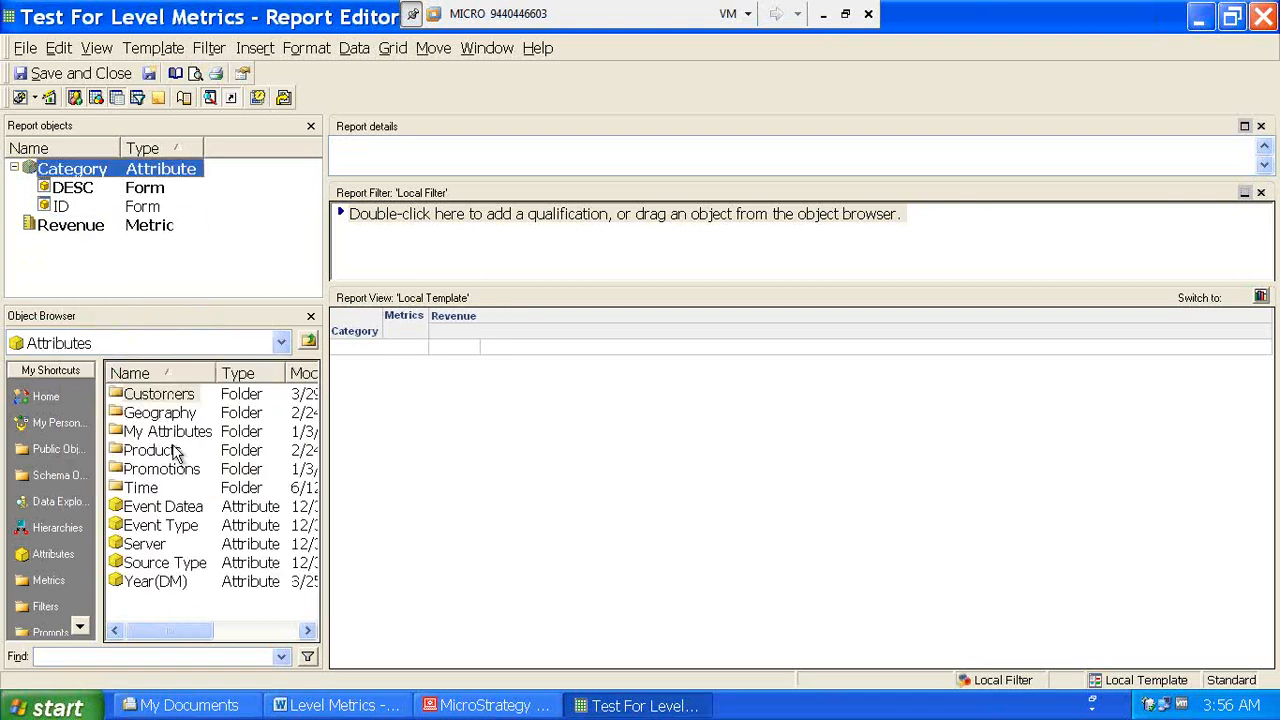
double_click(175, 452)
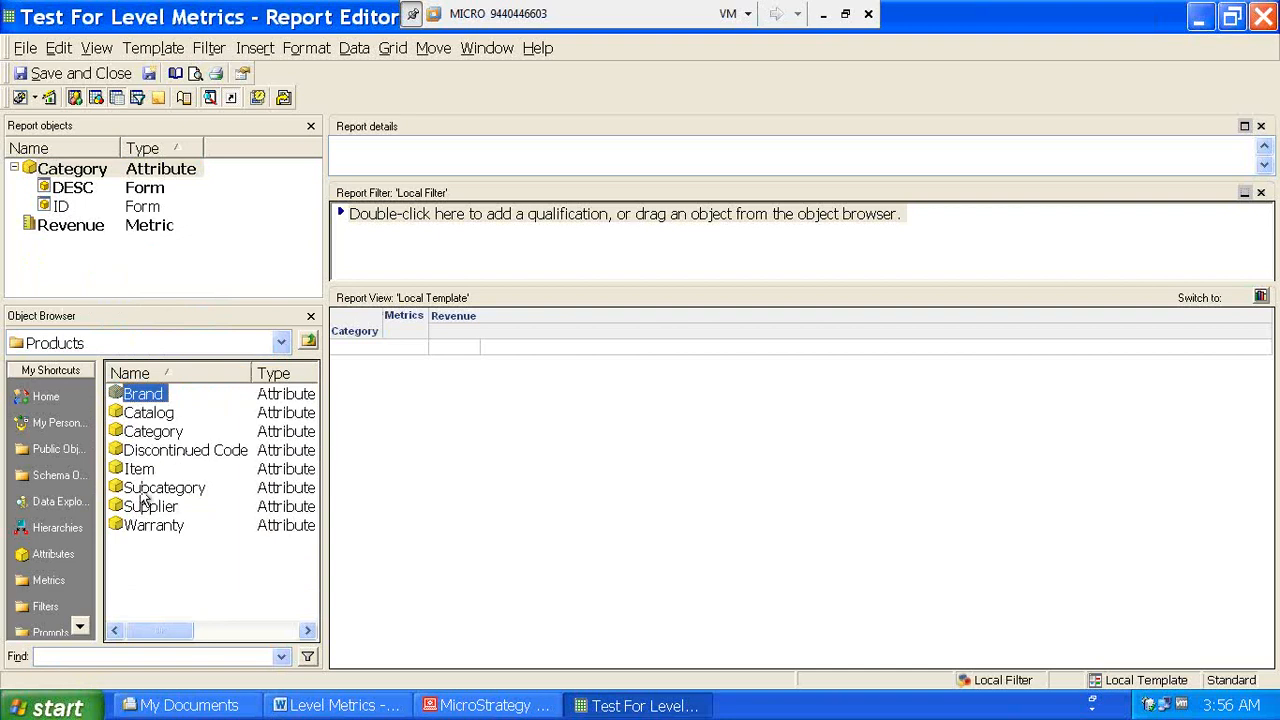
double_click(150, 488)
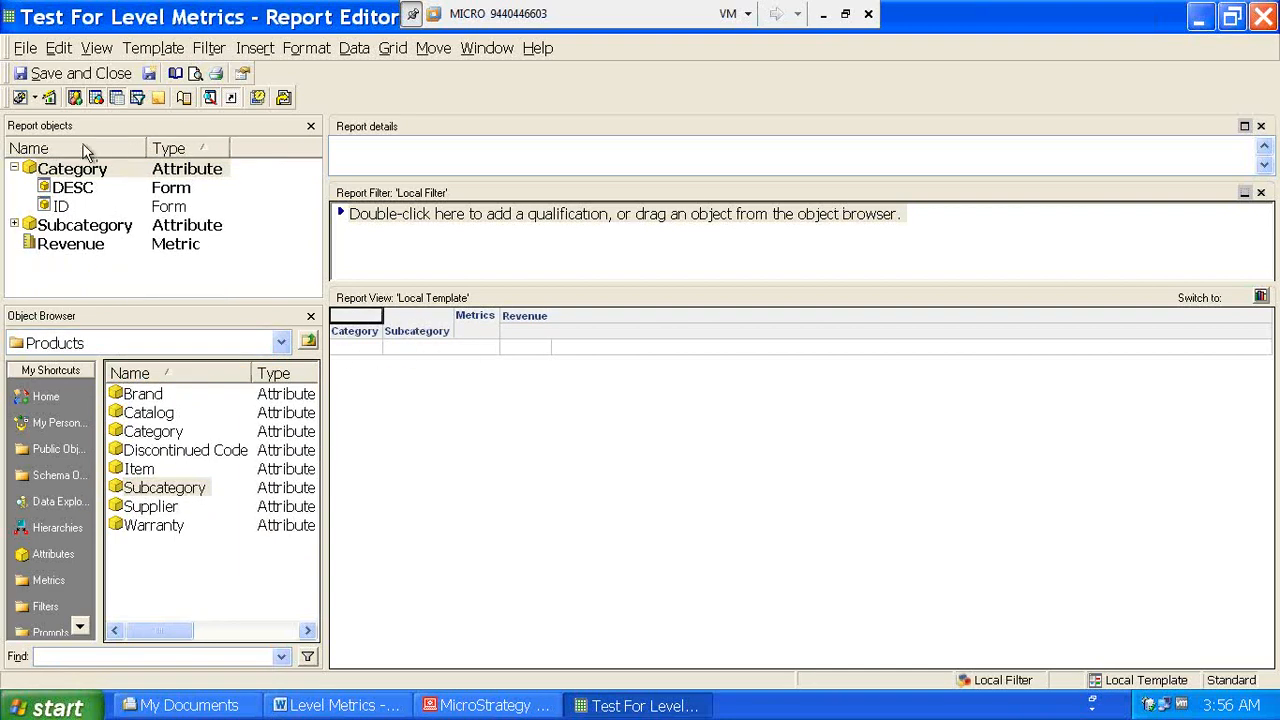
left_click(36, 97)
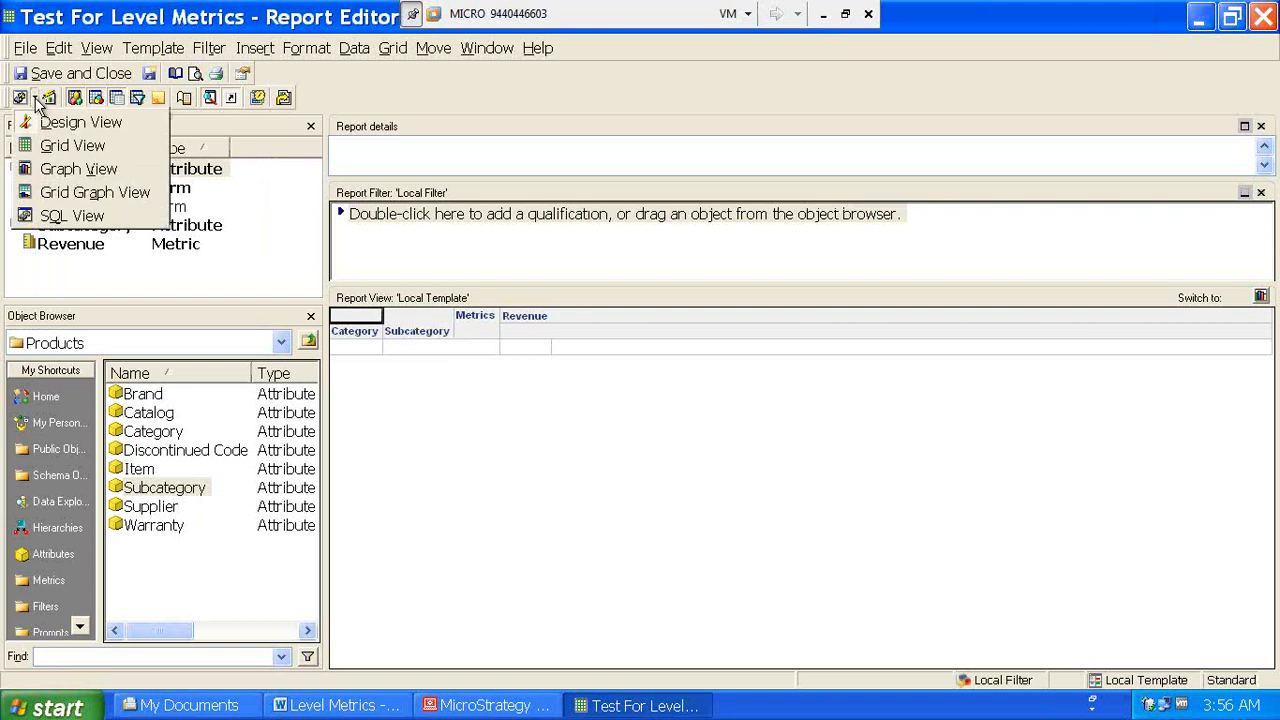
left_click(50, 146)
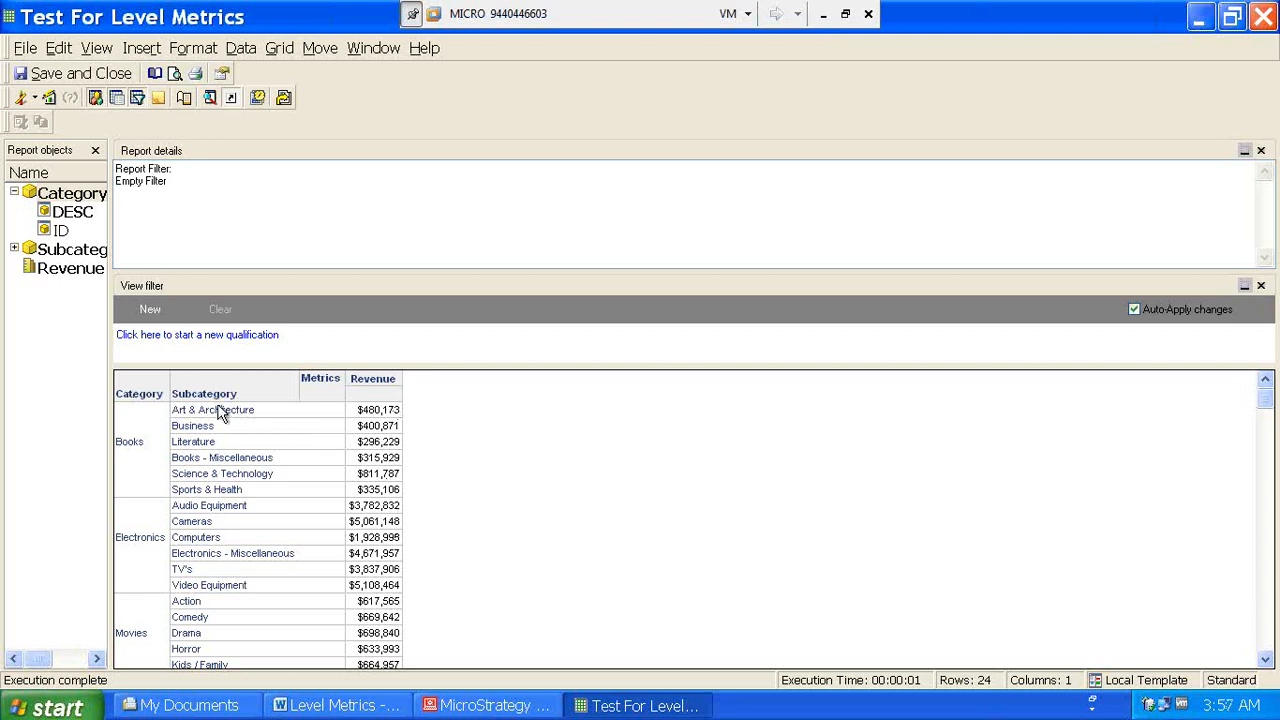
- Drag Subcategory off the grid, then re-add it from Report Objects beside Category
left_click_drag(195, 392, 48, 308)
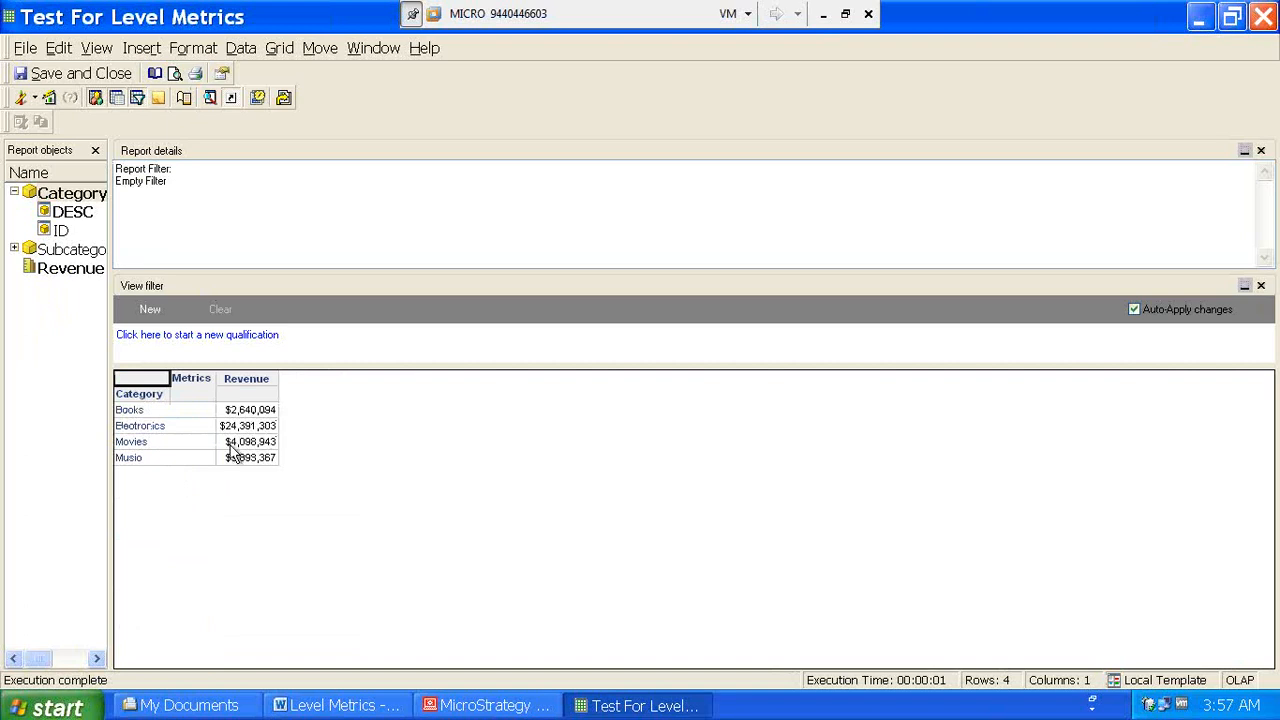
left_click(72, 256)
double_click(71, 252)
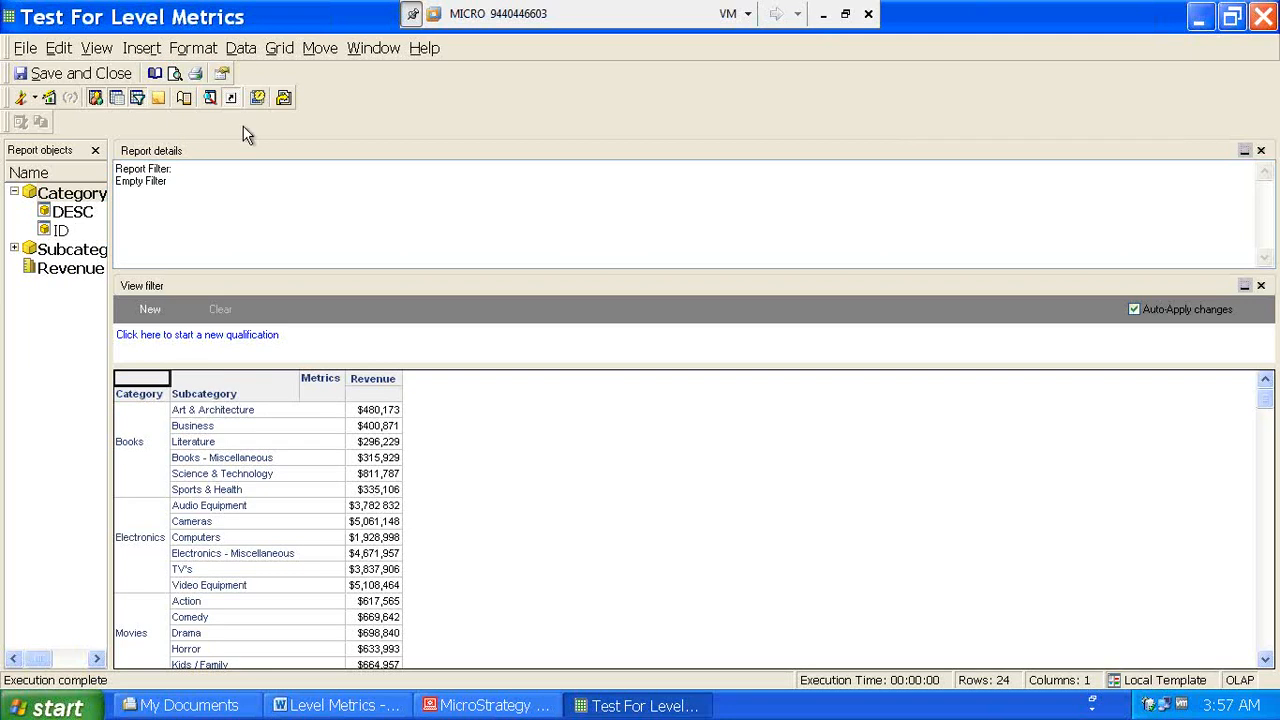
left_click(244, 50)
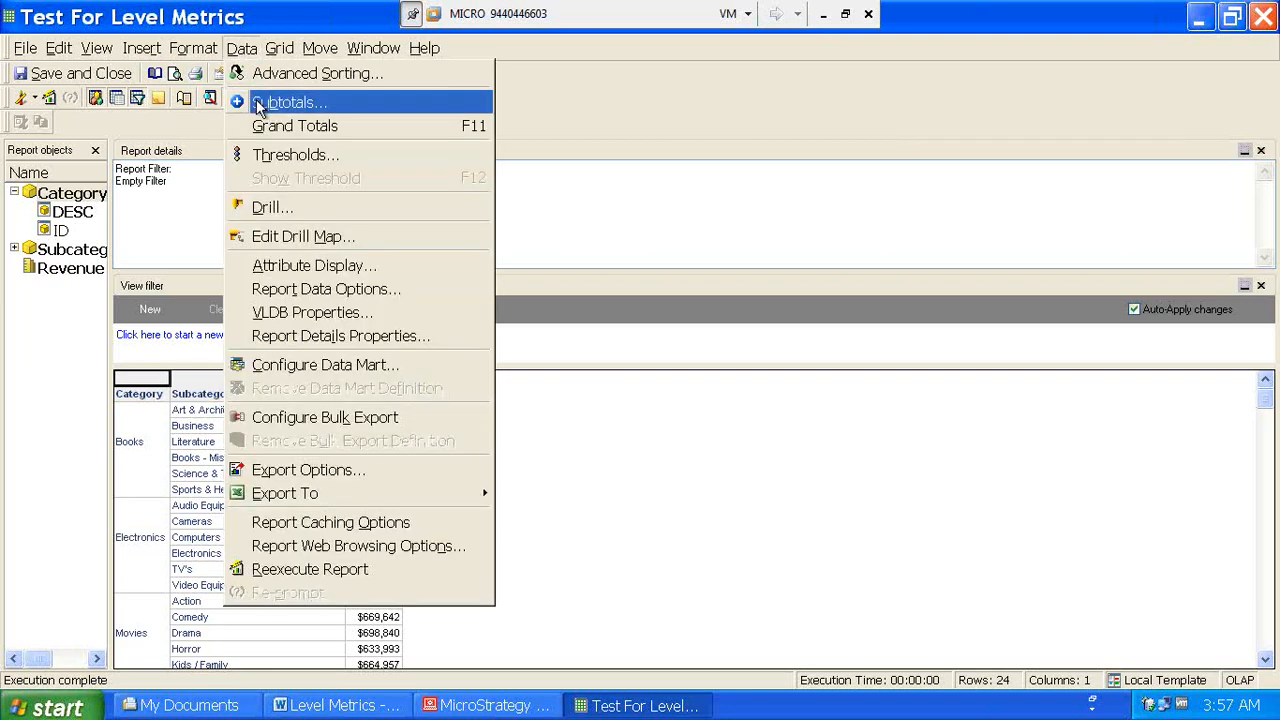
- Apply Total subtotals across Category and Subcategory levels, giving totals like Books $2,640,094
left_click(252, 103)
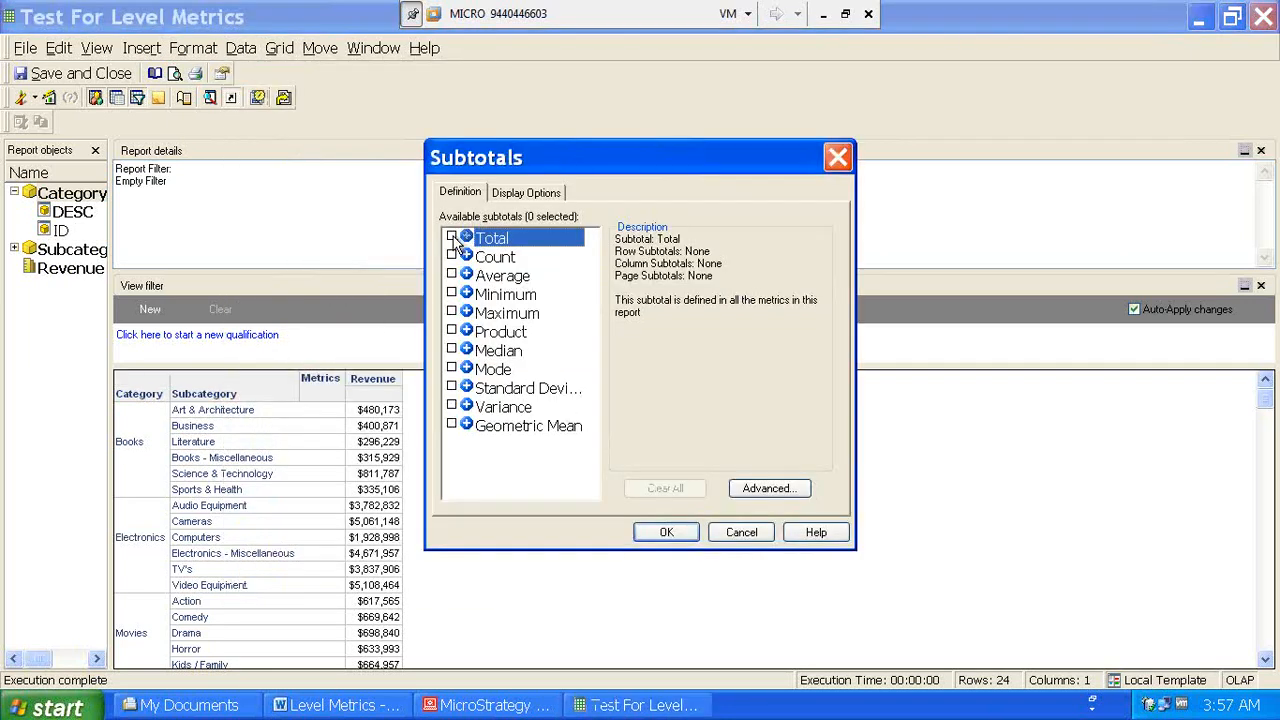
left_click(451, 236)
left_click(746, 487)
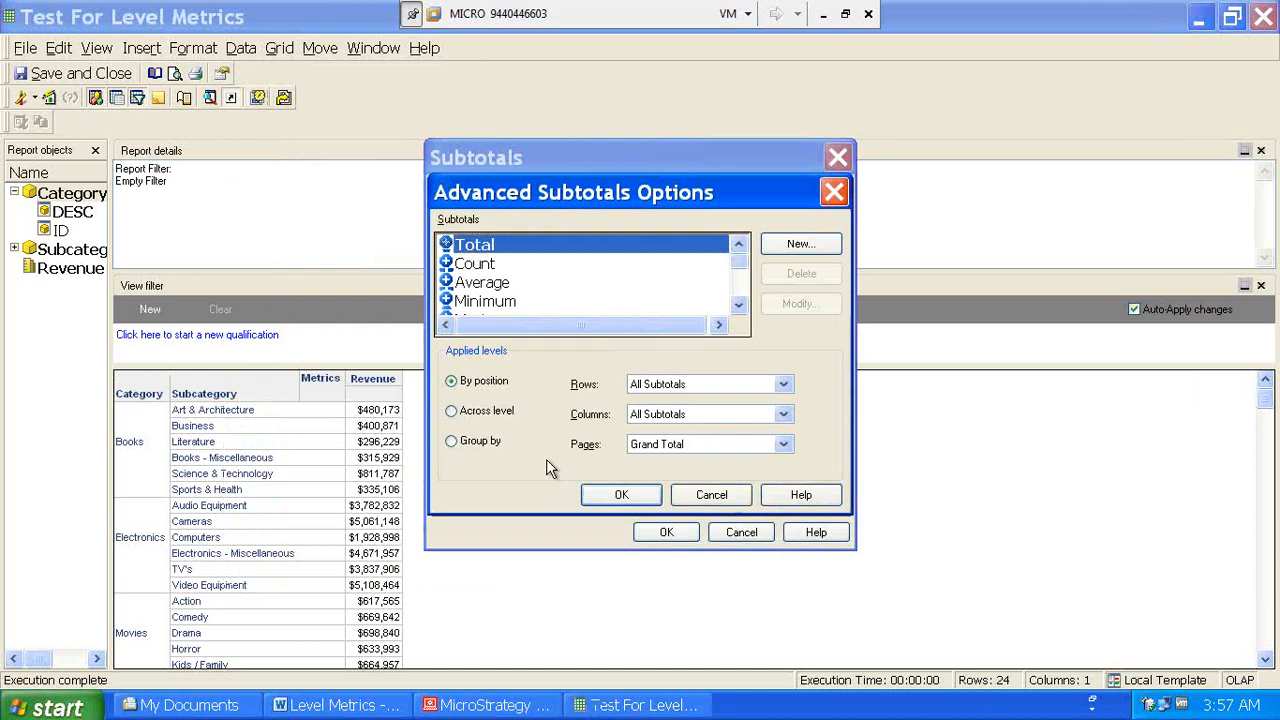
left_click(451, 410)
left_click(583, 386)
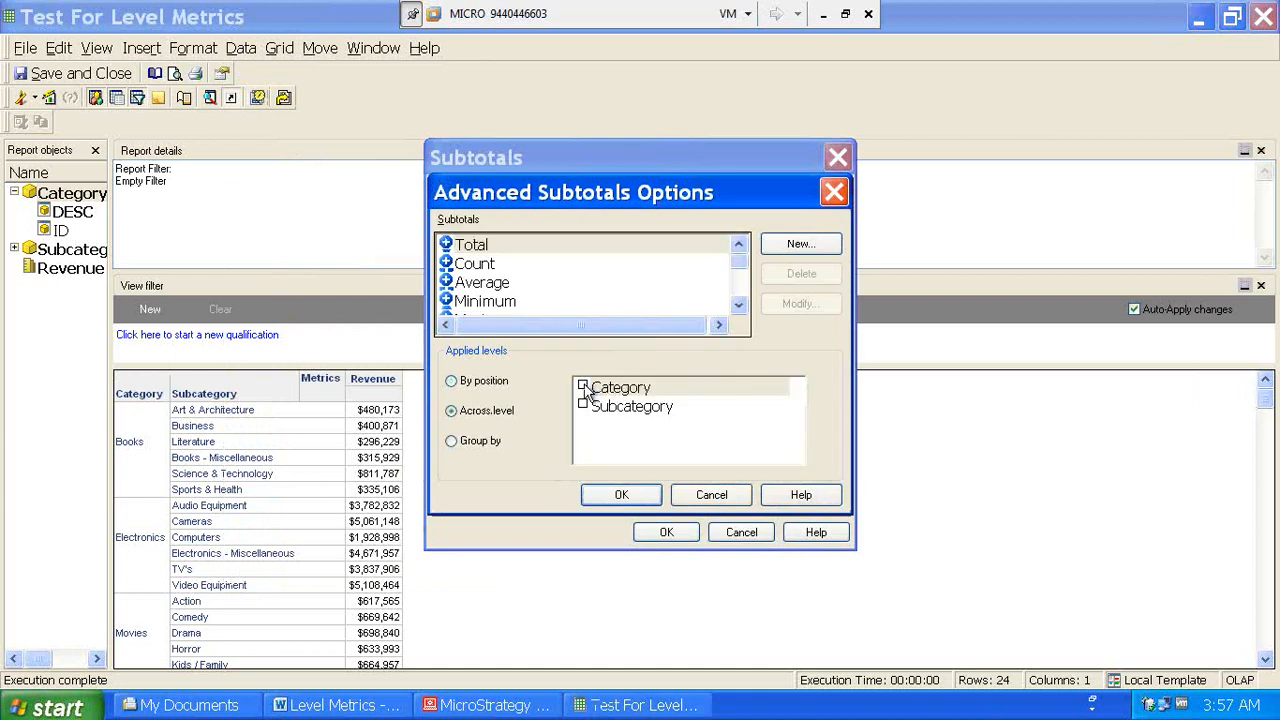
left_click(582, 404)
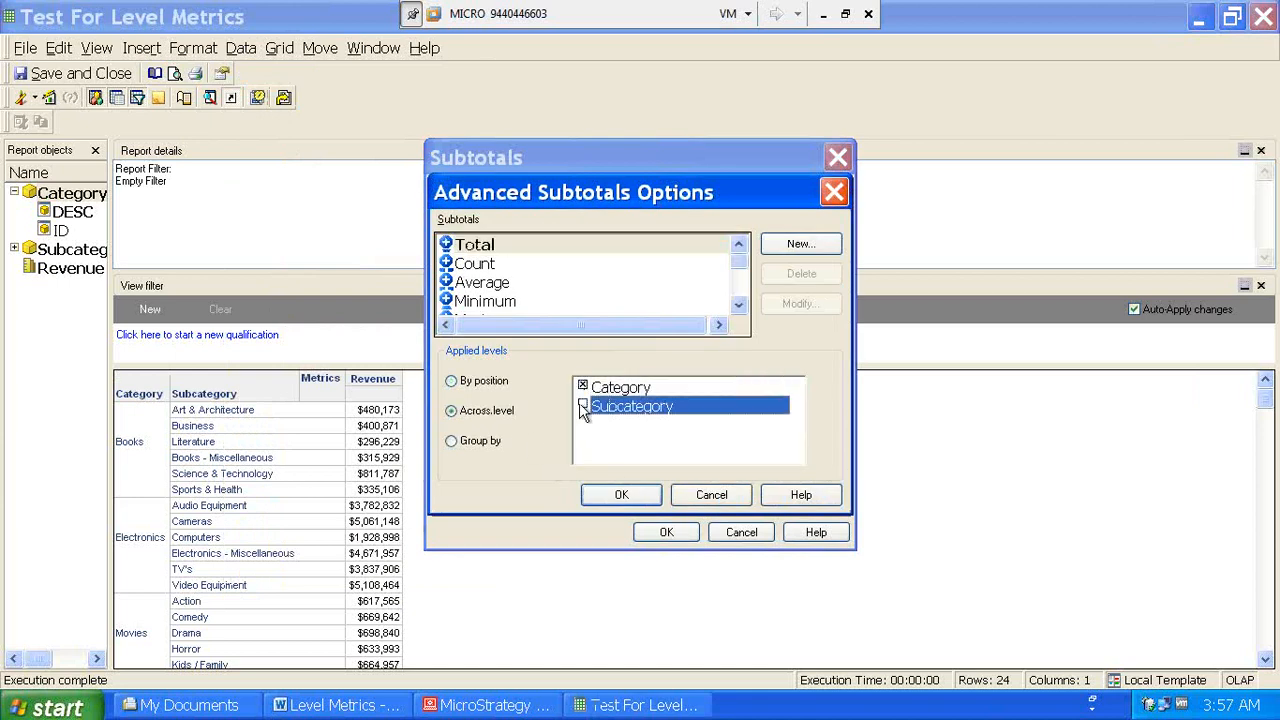
left_click(624, 495)
left_click(665, 533)
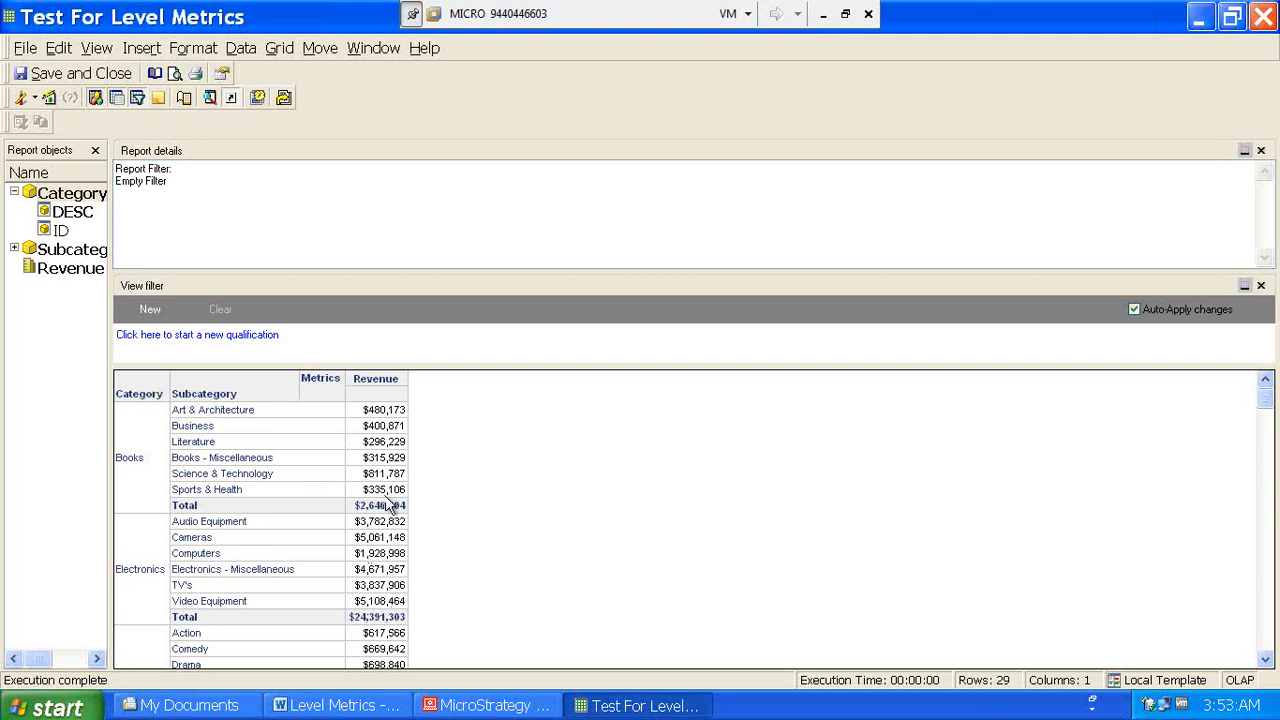
left_click(387, 510)
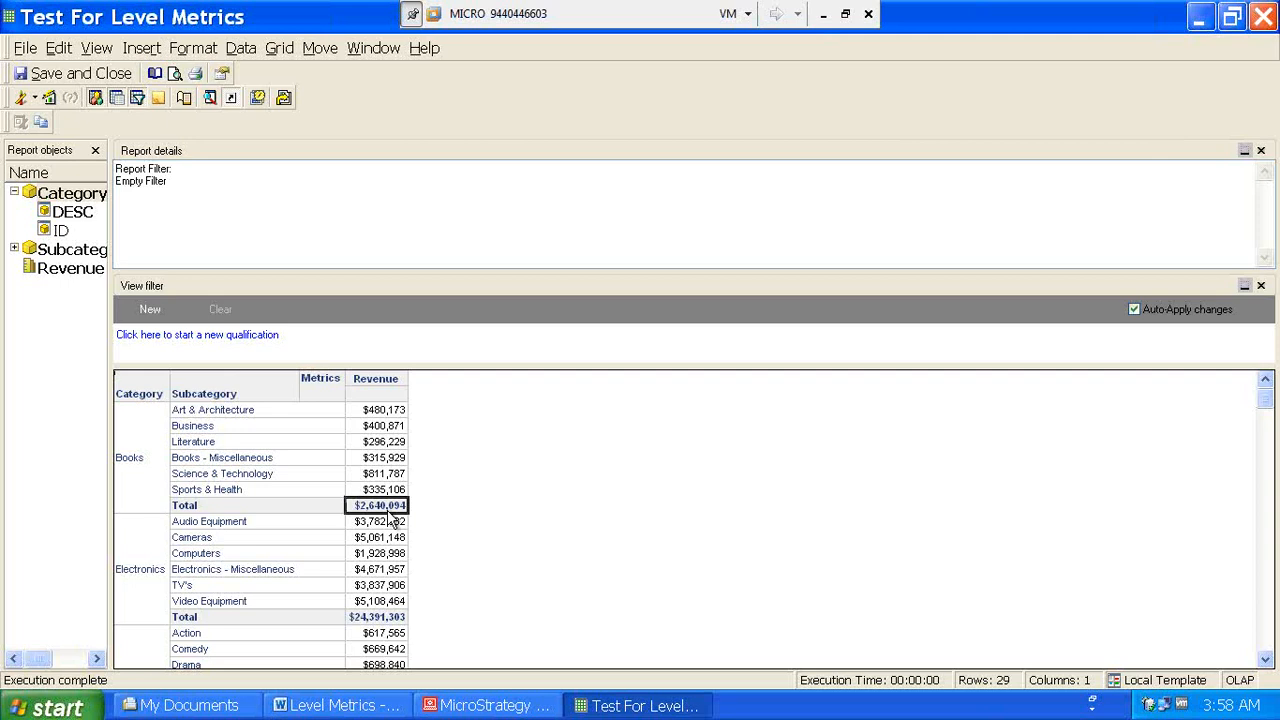
left_click(34, 98)
left_click(58, 215)
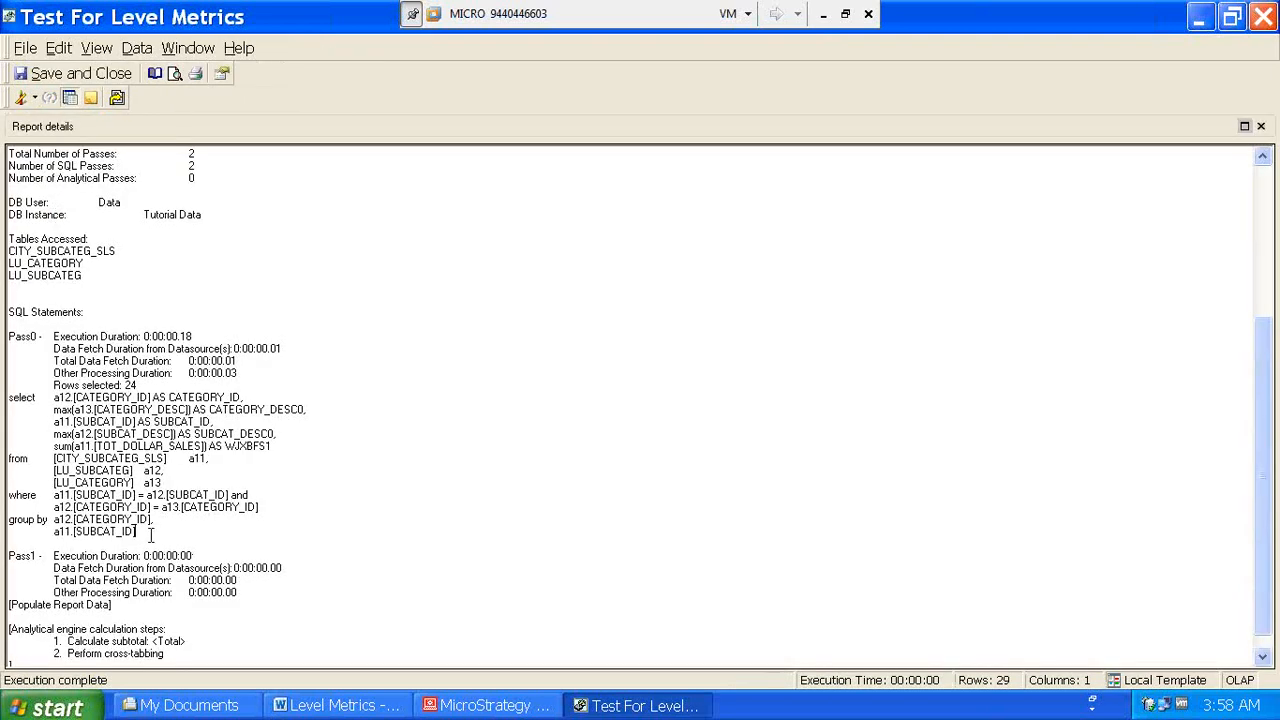
left_click_drag(150, 535, 24, 519)
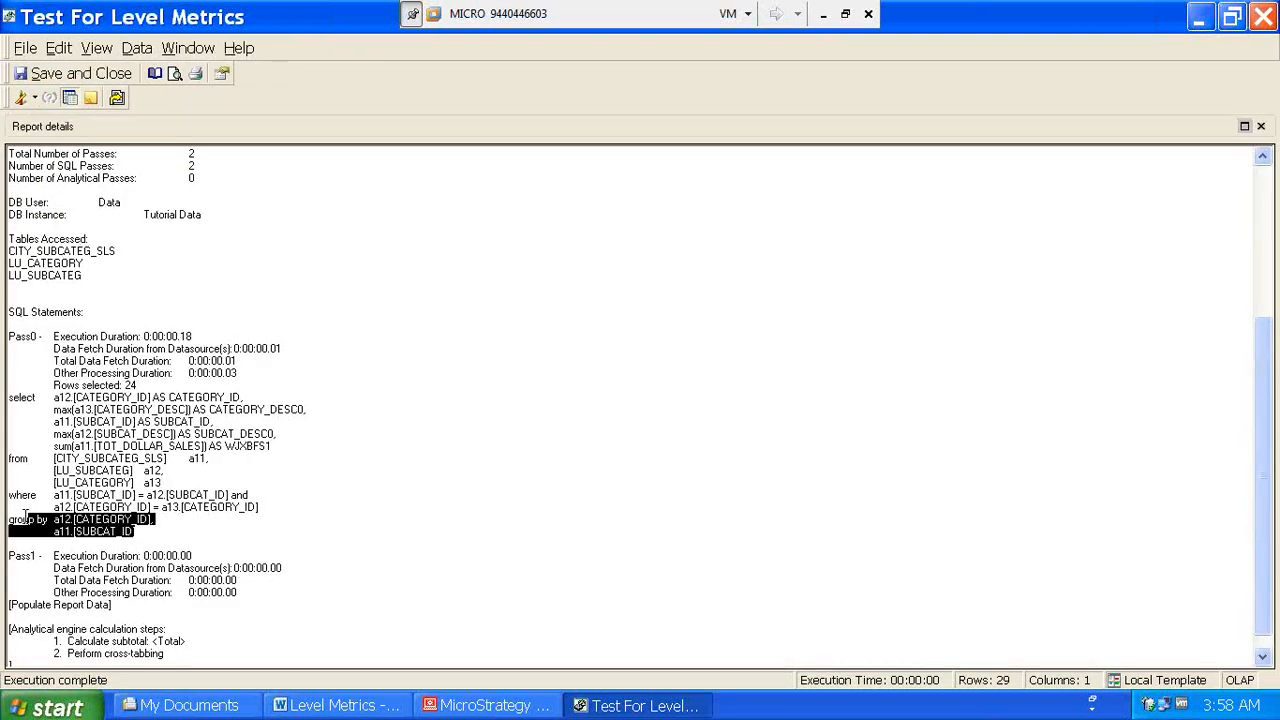
left_click(35, 99)
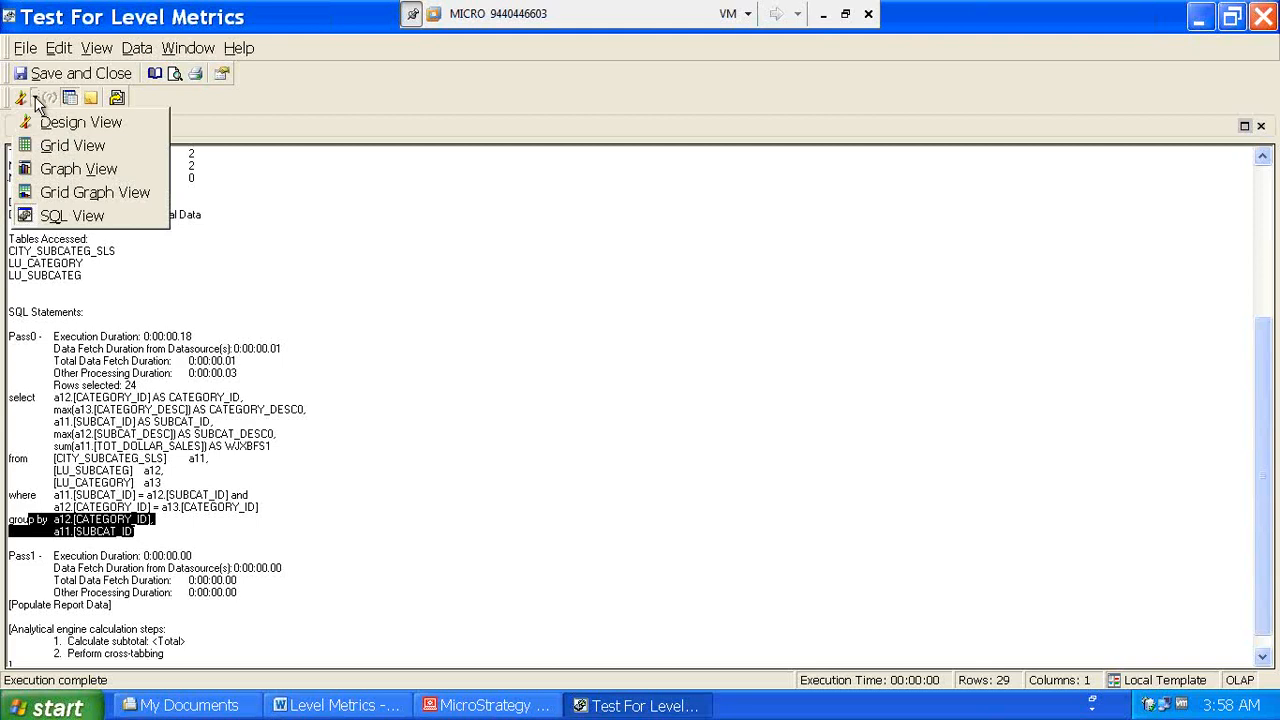
left_click(50, 146)
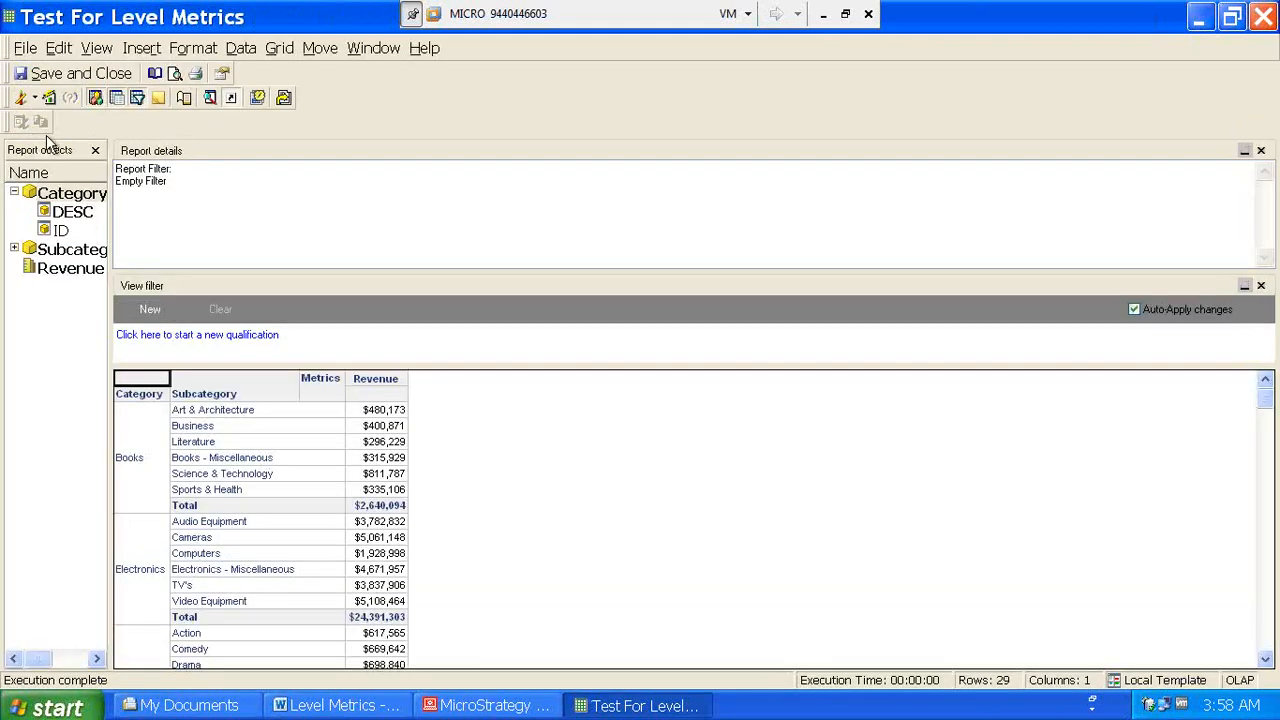
left_click(55, 78)
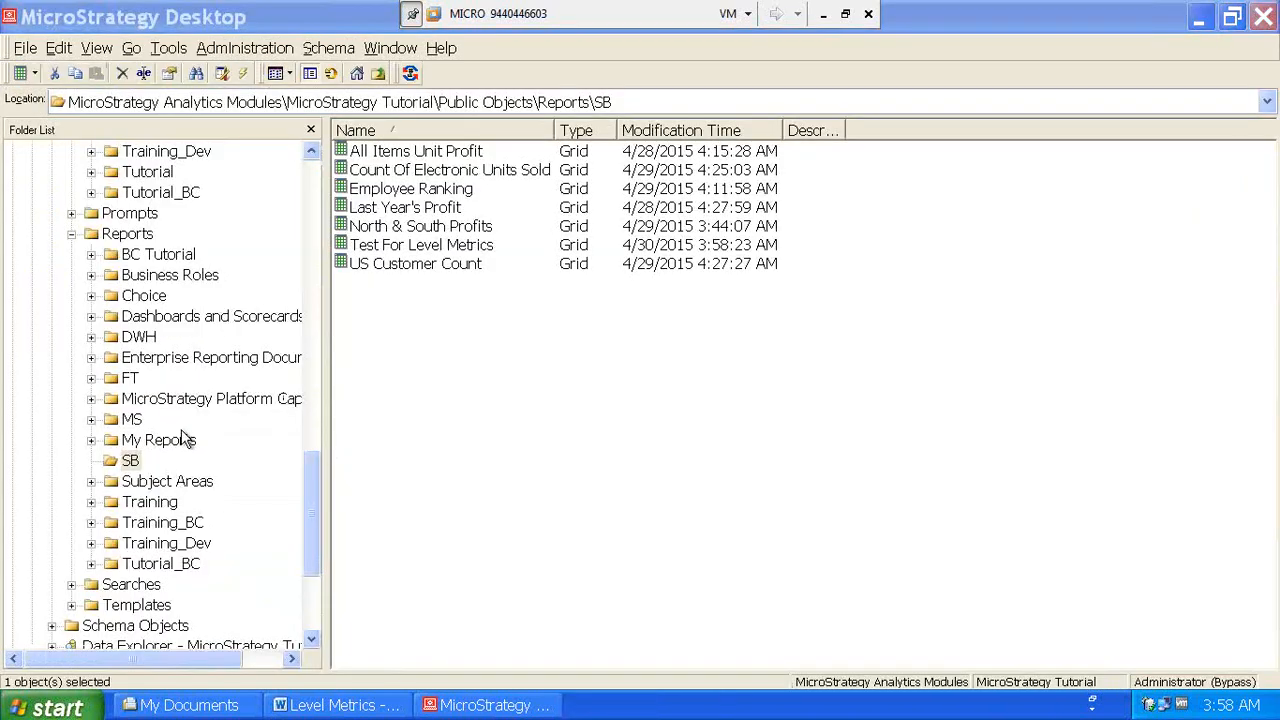
- Open the SB metrics folder, discard a blank new metric, and call up Revenue's actions
left_click_drag(310, 490, 313, 378)
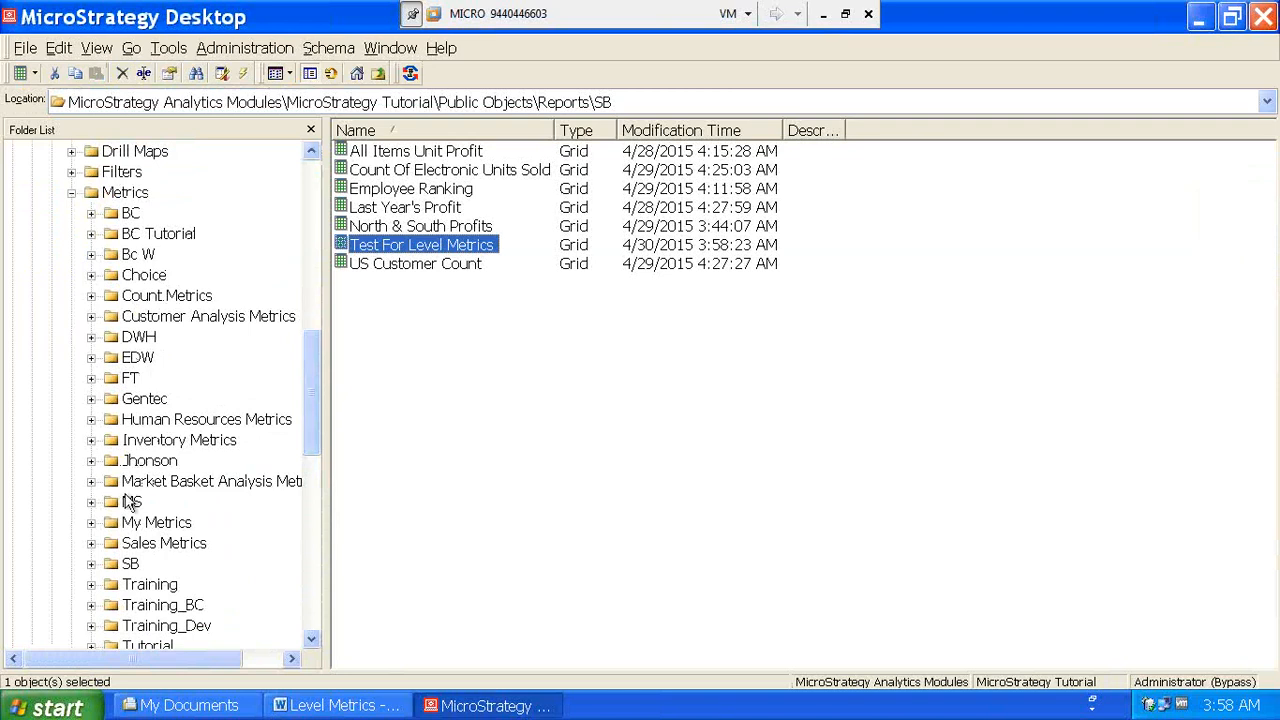
left_click(130, 564)
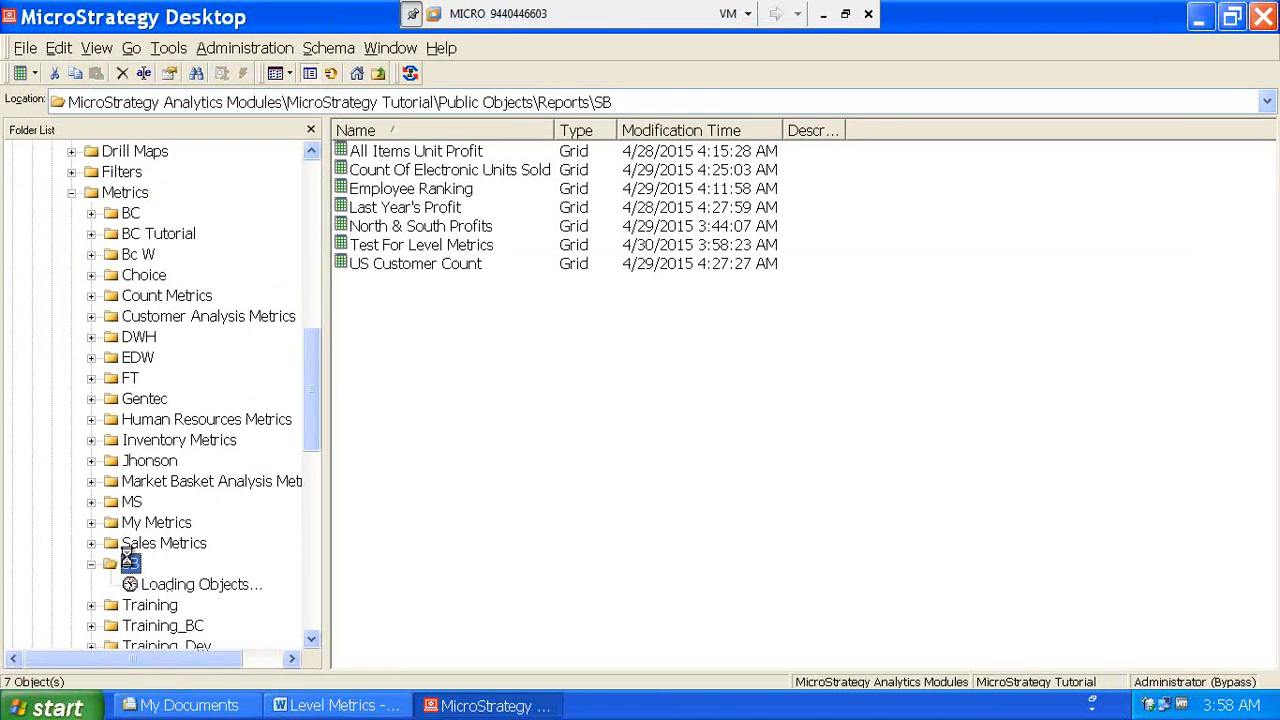
left_click(20, 73)
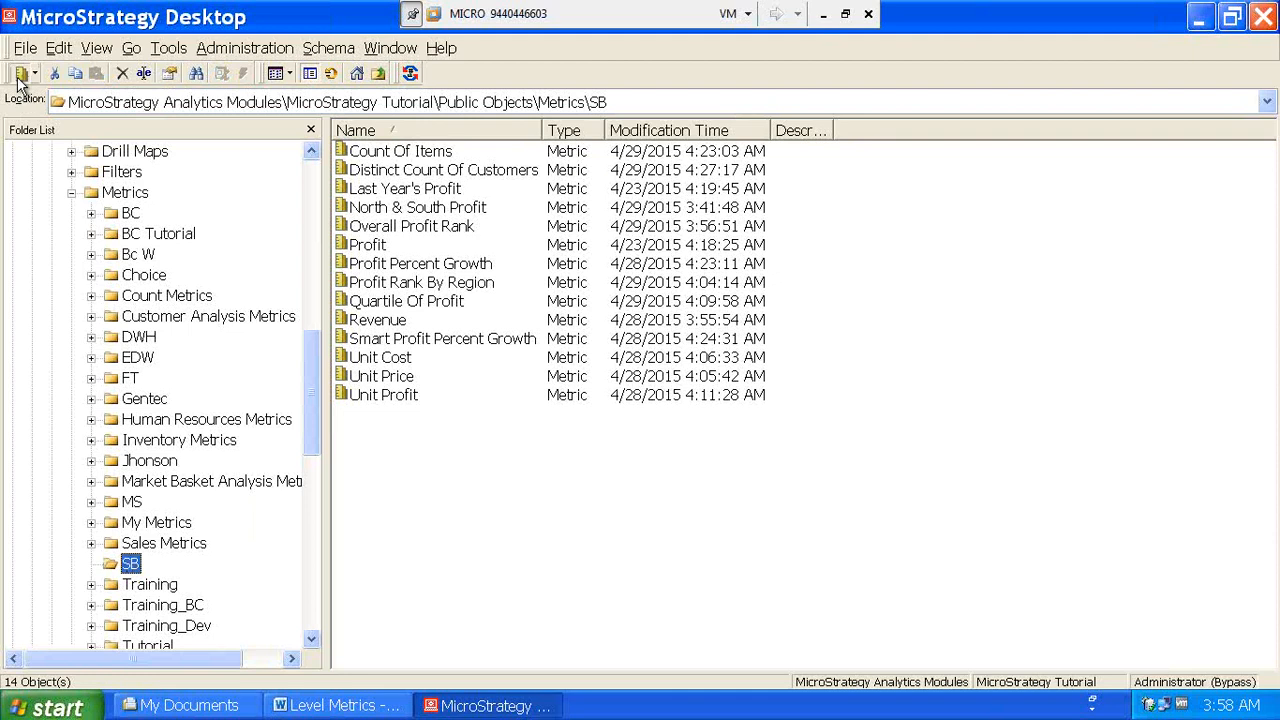
left_click(681, 485)
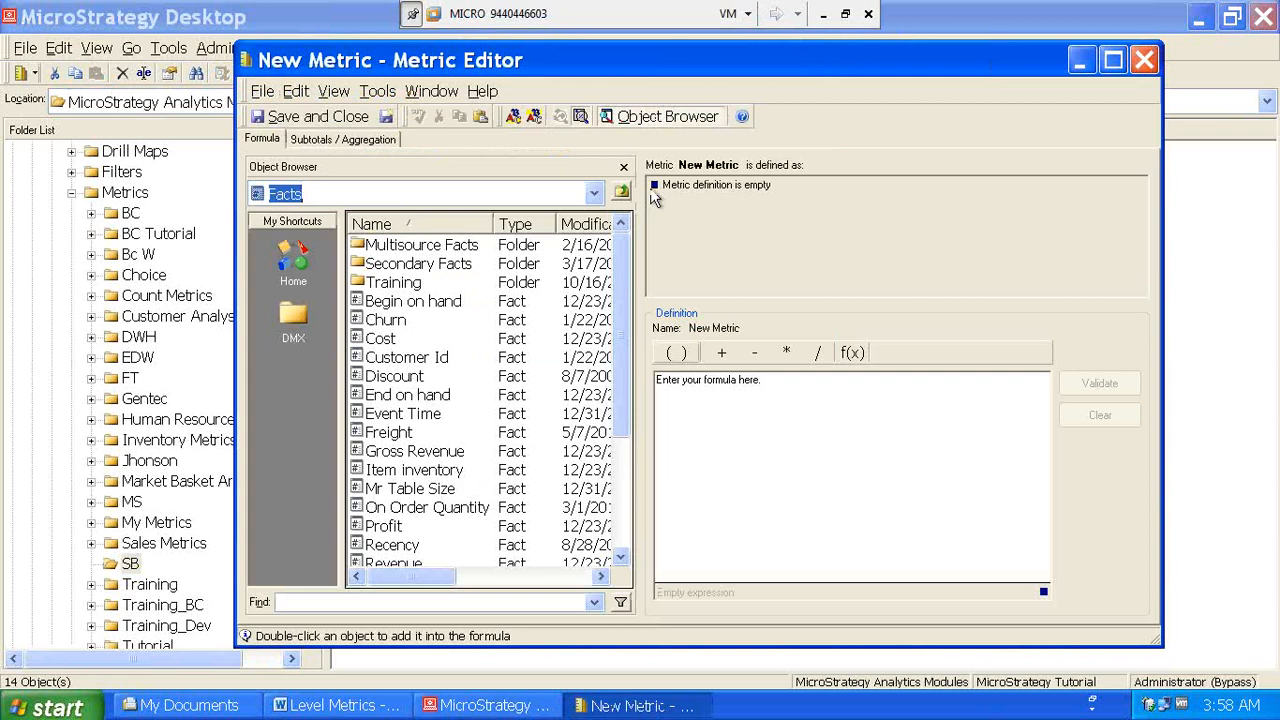
left_click(1143, 62)
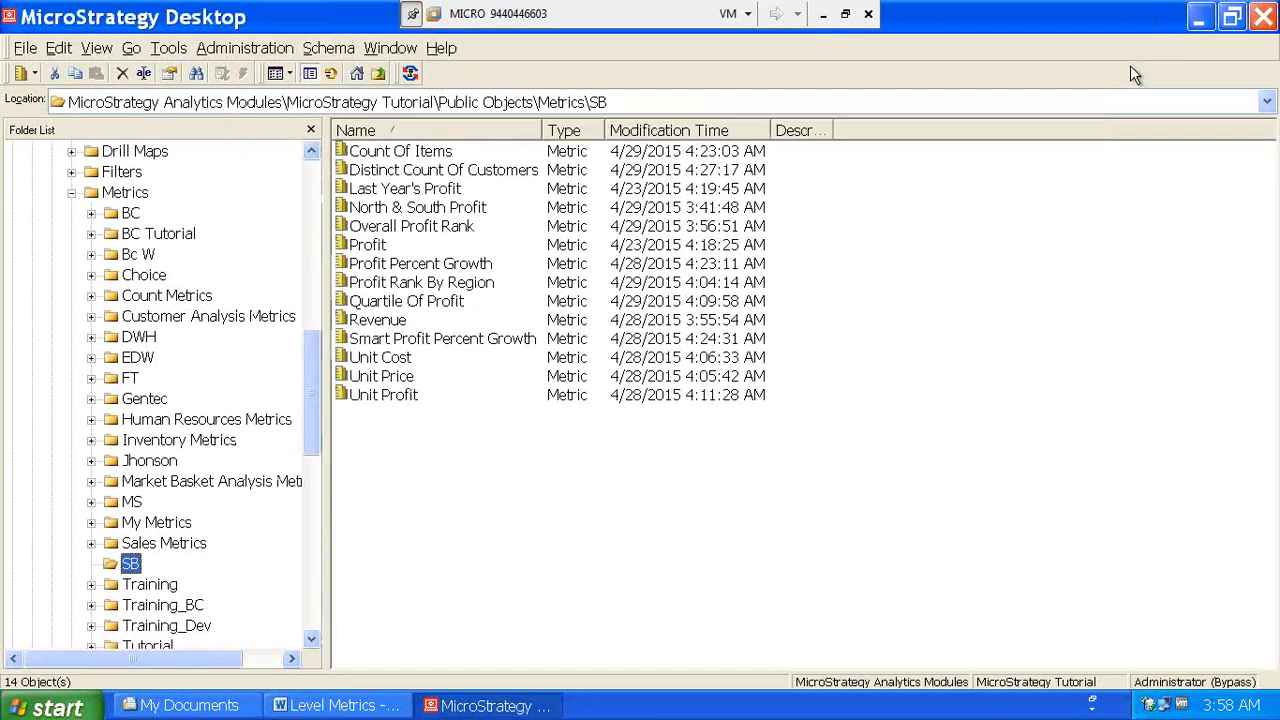
right_click(372, 320)
- Copy the Revenue metric and paste a copy into the SB folder
left_click(415, 408)
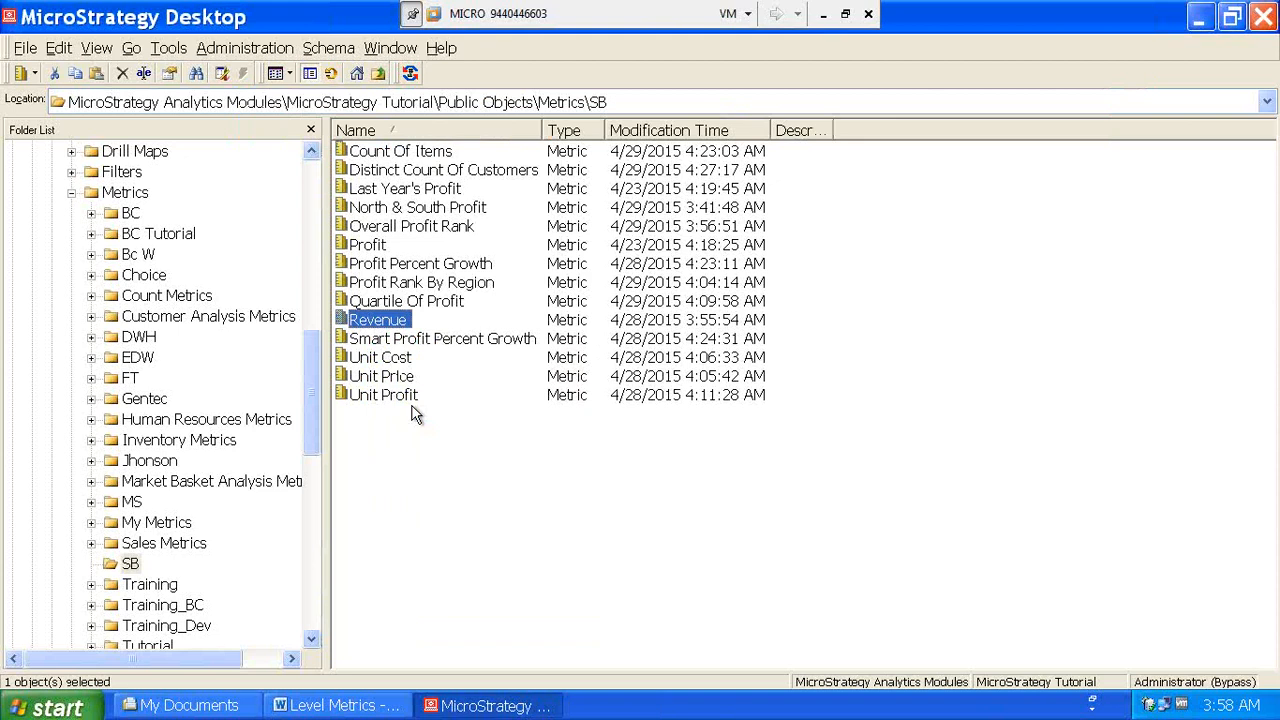
right_click(414, 410)
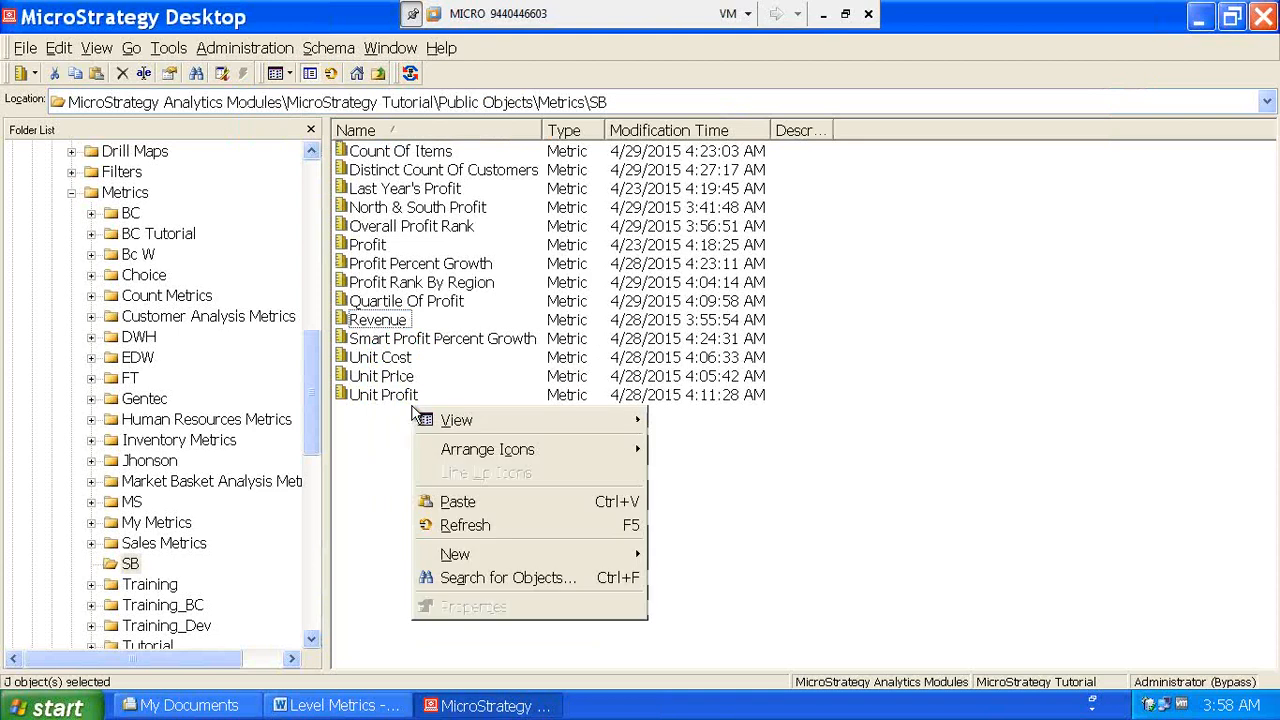
left_click(458, 503)
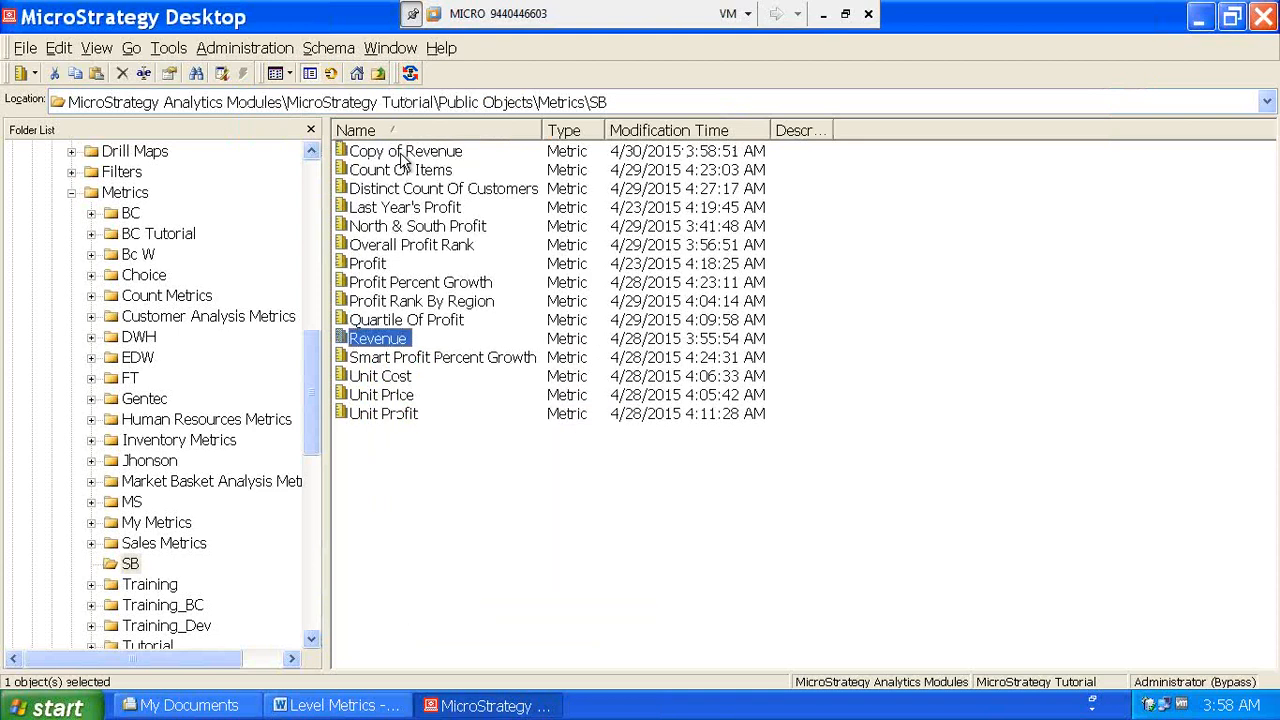
- Rename the copy to 'Category Revenue' and paste a second Revenue copy
left_click(401, 153)
right_click(401, 153)
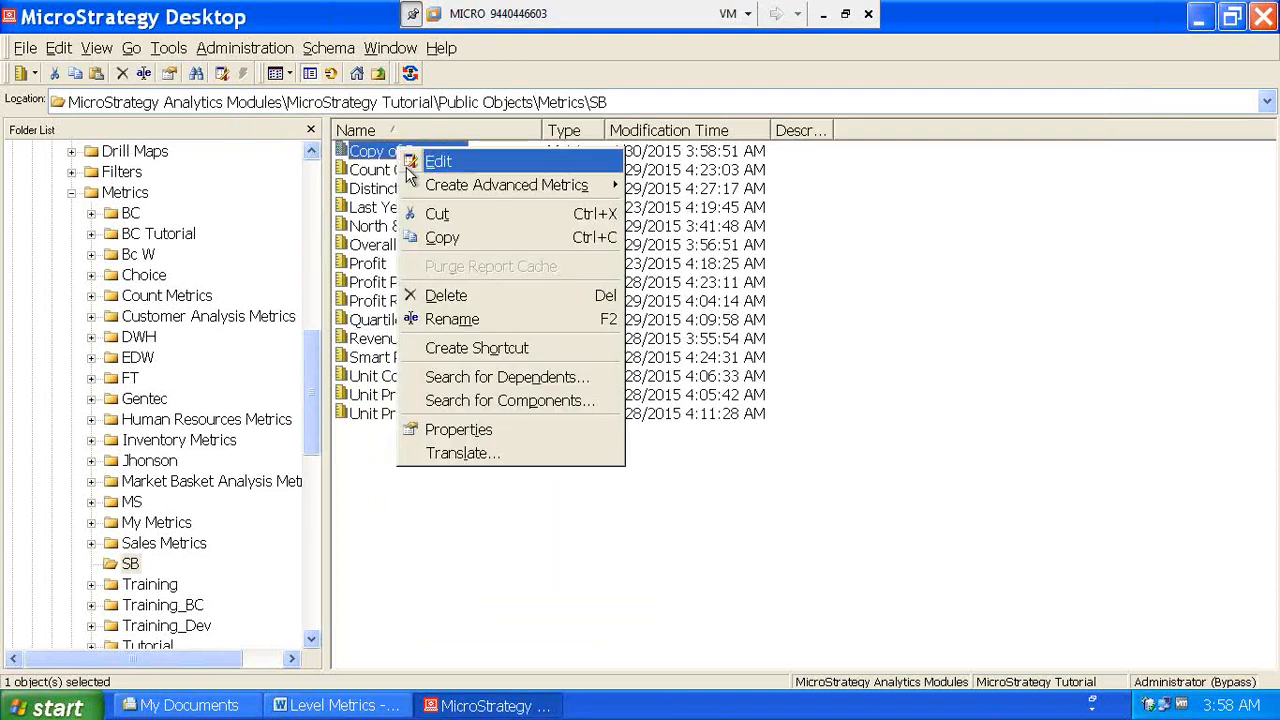
left_click(441, 317)
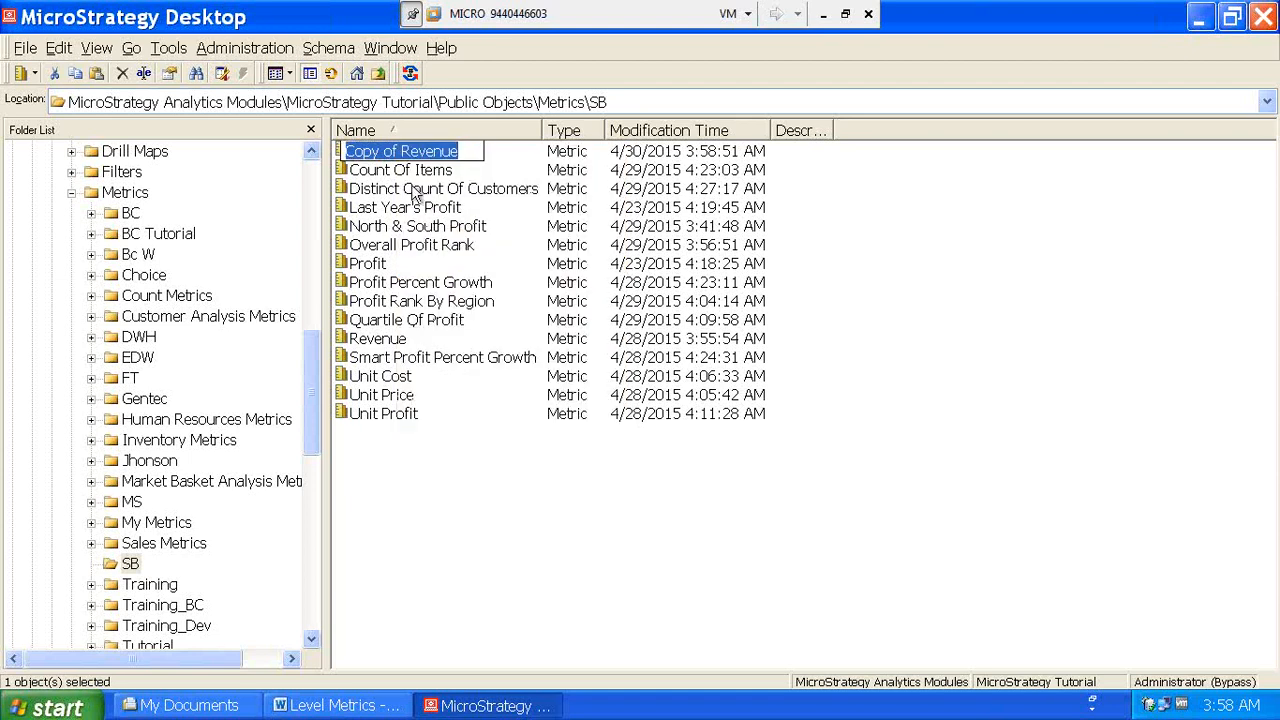
left_click_drag(400, 151, 358, 151)
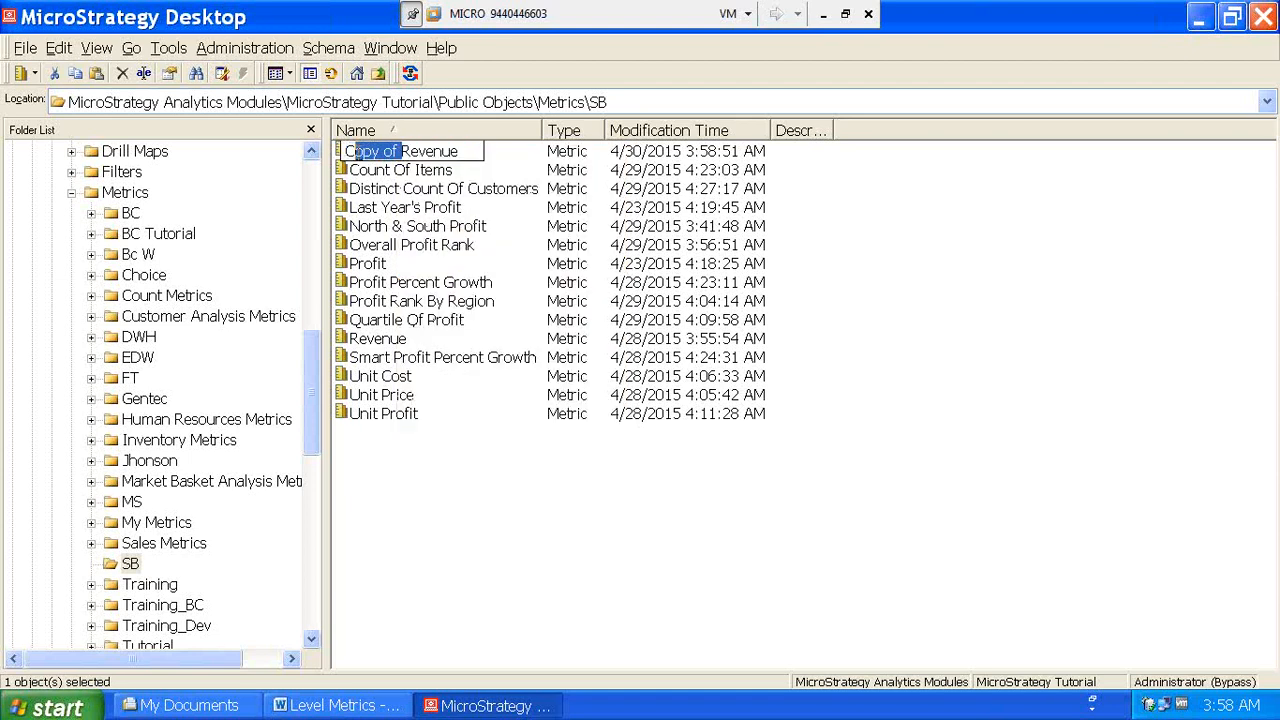
type("atego")
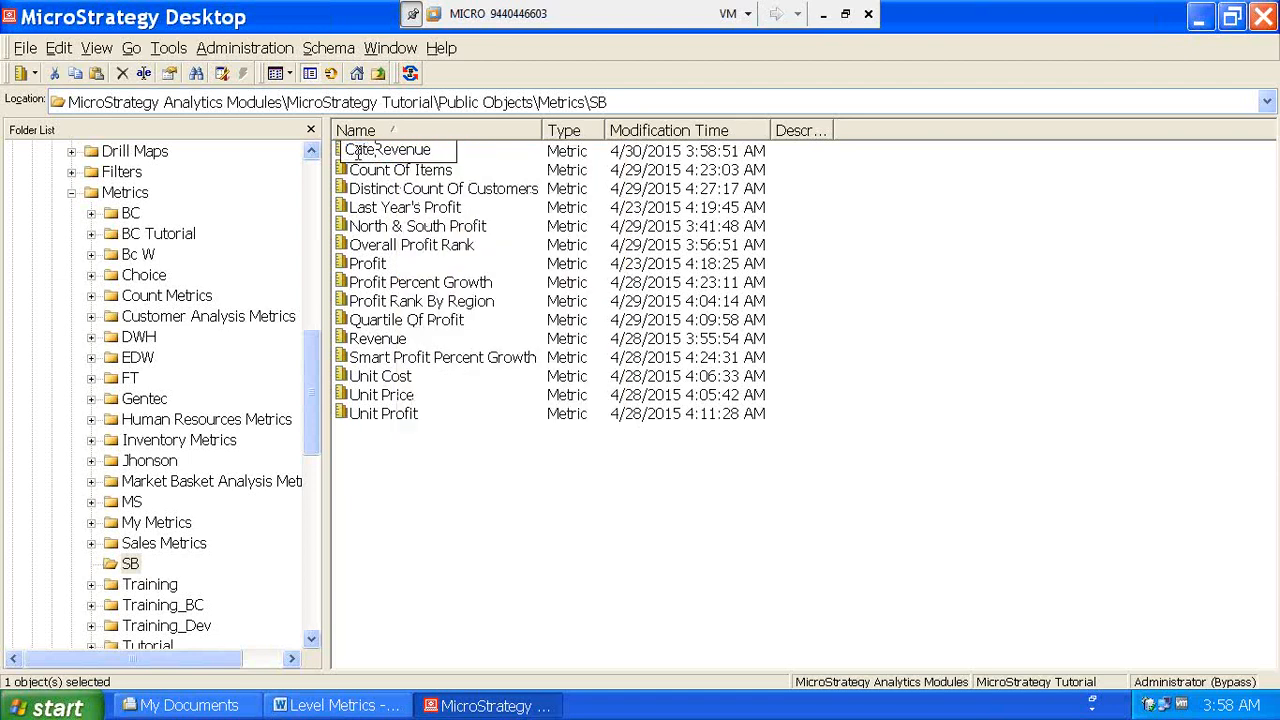
type("ry")
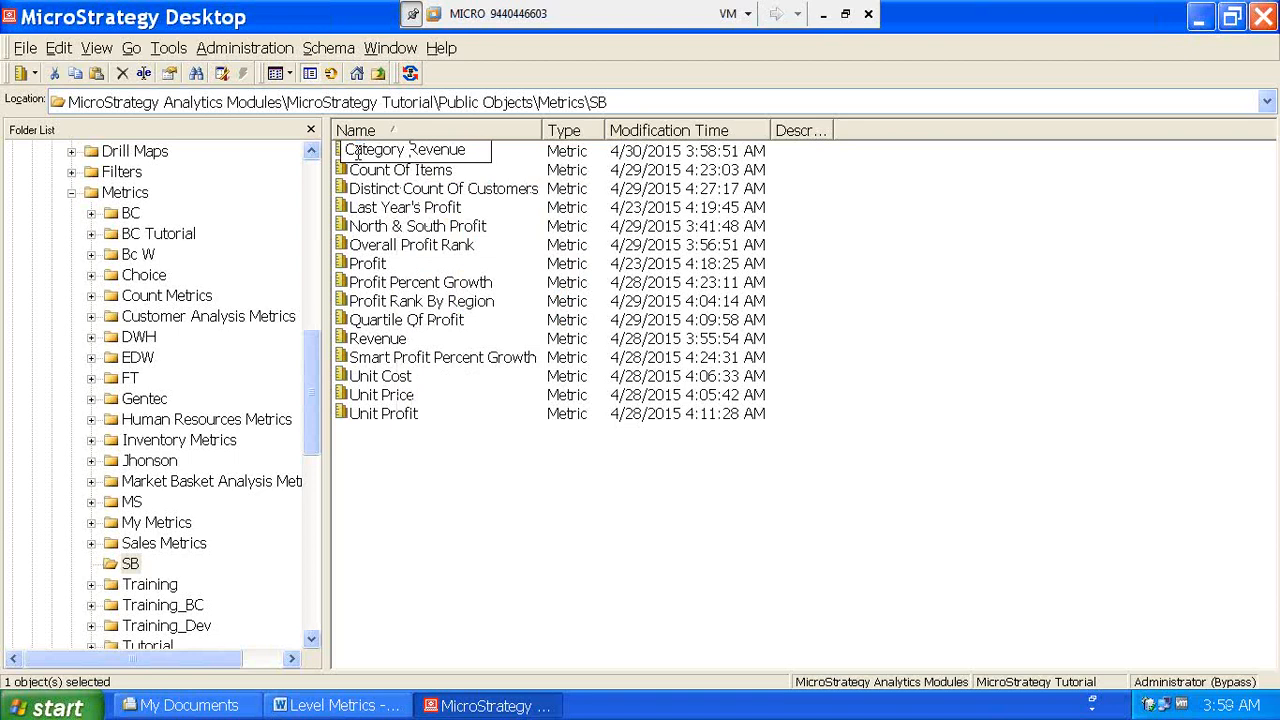
right_click(446, 471)
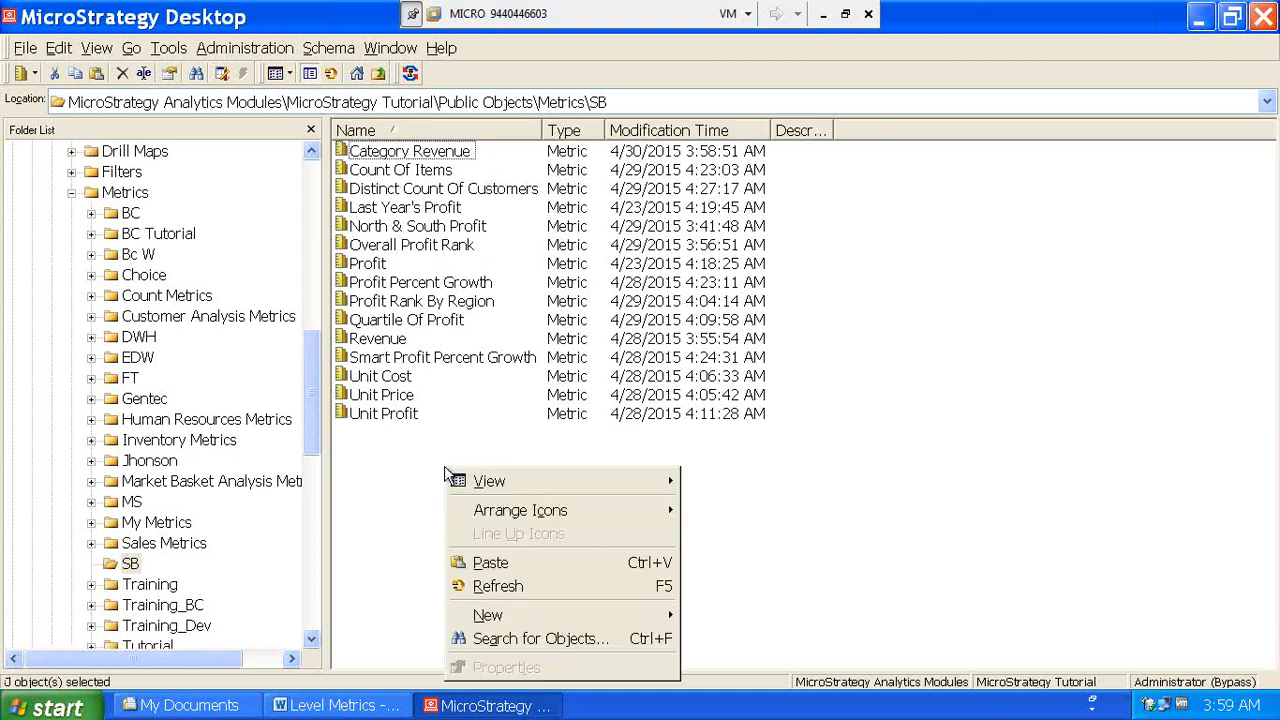
left_click(504, 565)
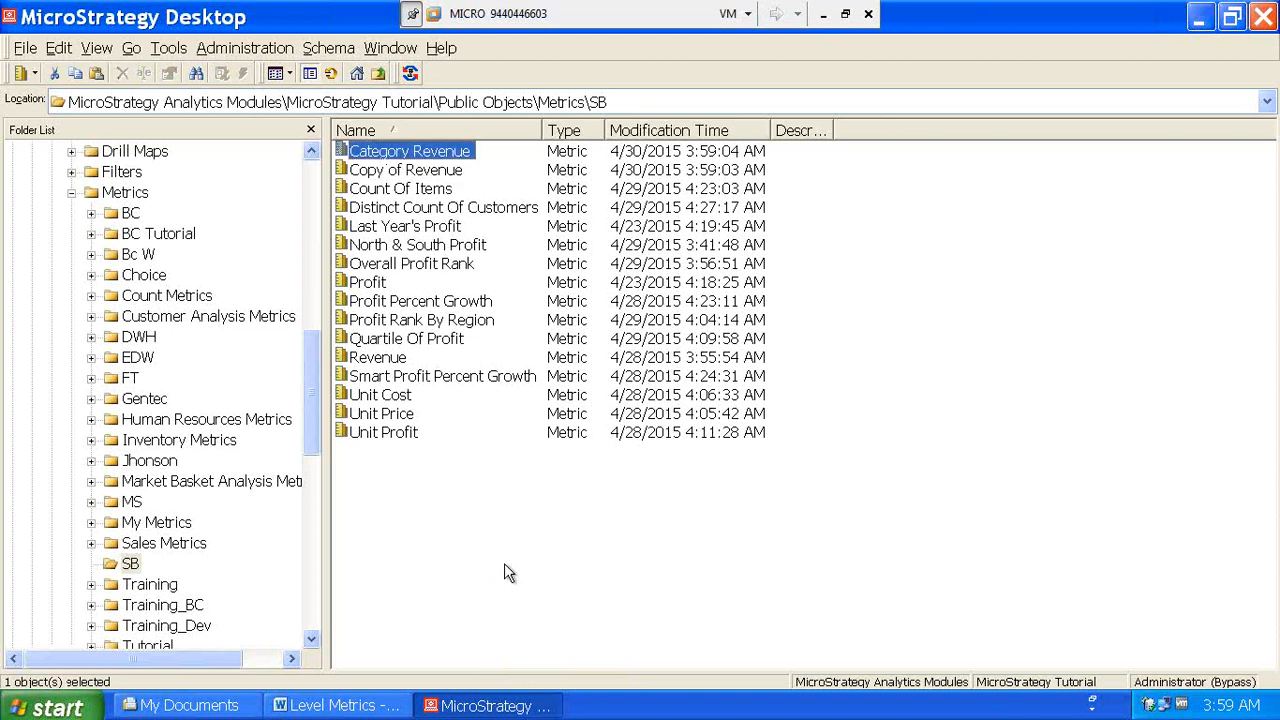
- Replace the 'Copy of' prefix with 'Subcategory' and open Subcategory Revenue's metric definition
left_click(381, 172)
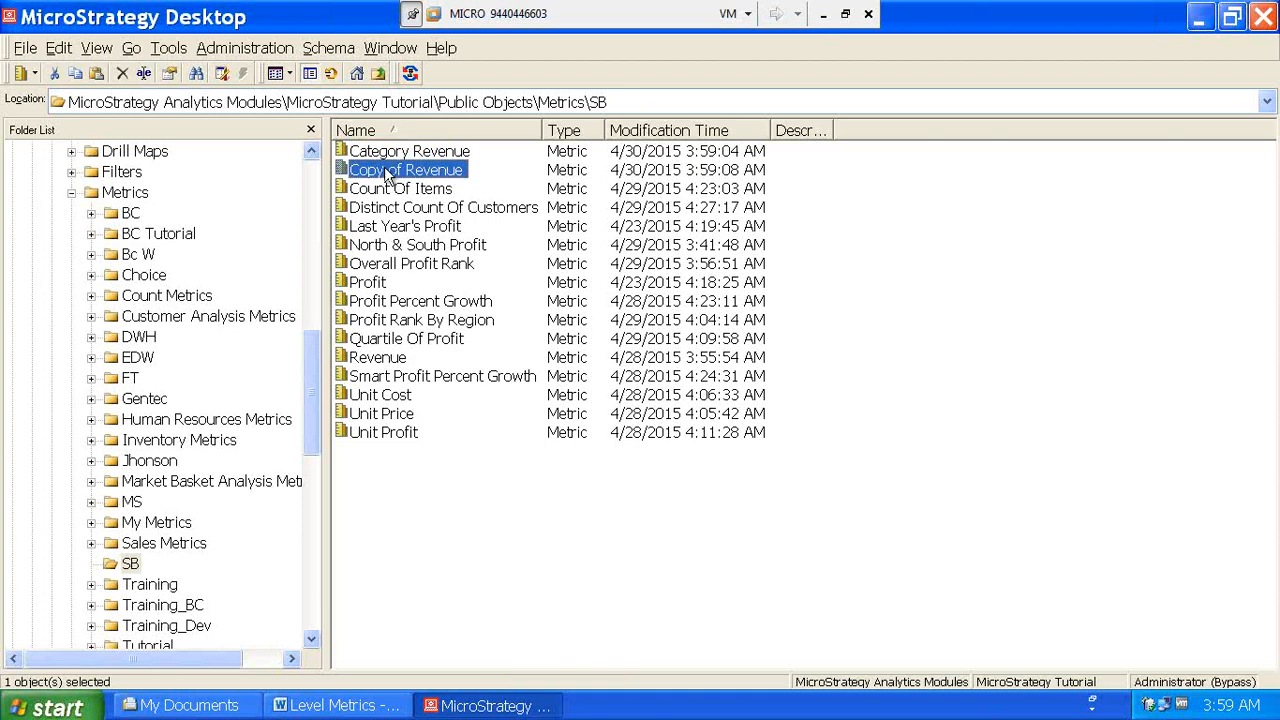
right_click(388, 174)
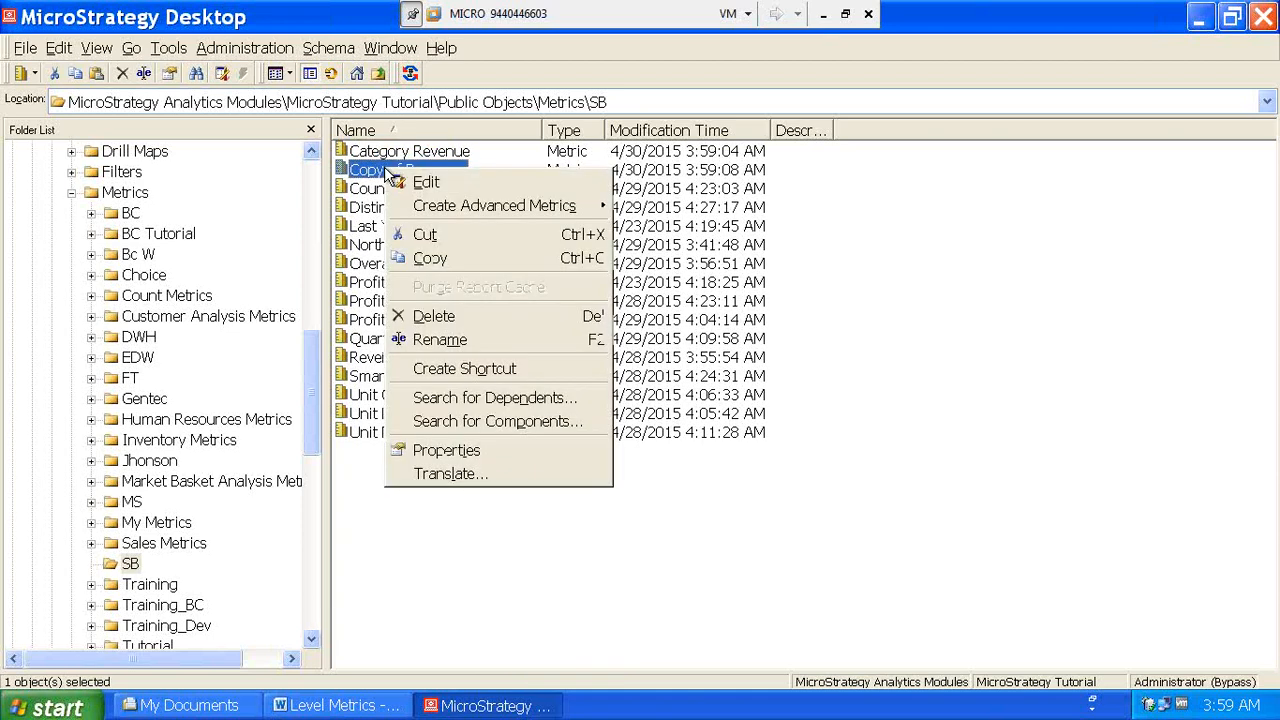
left_click(444, 344)
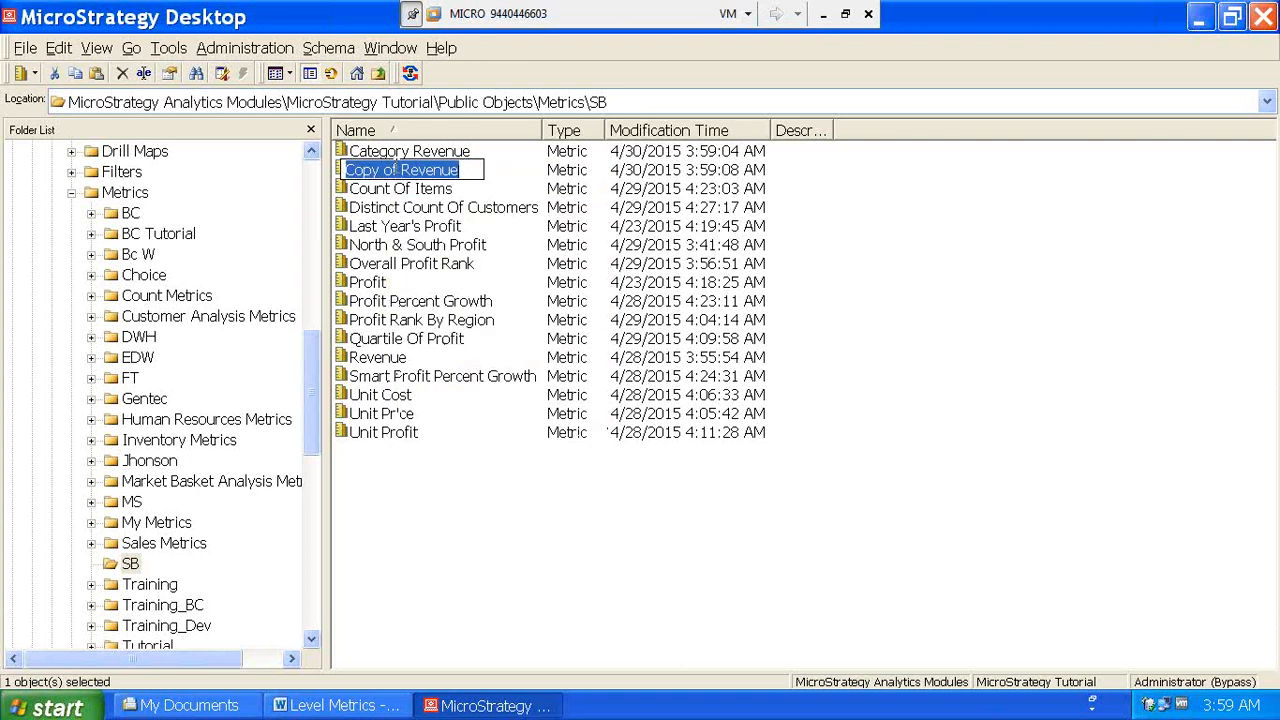
left_click_drag(397, 170, 344, 170)
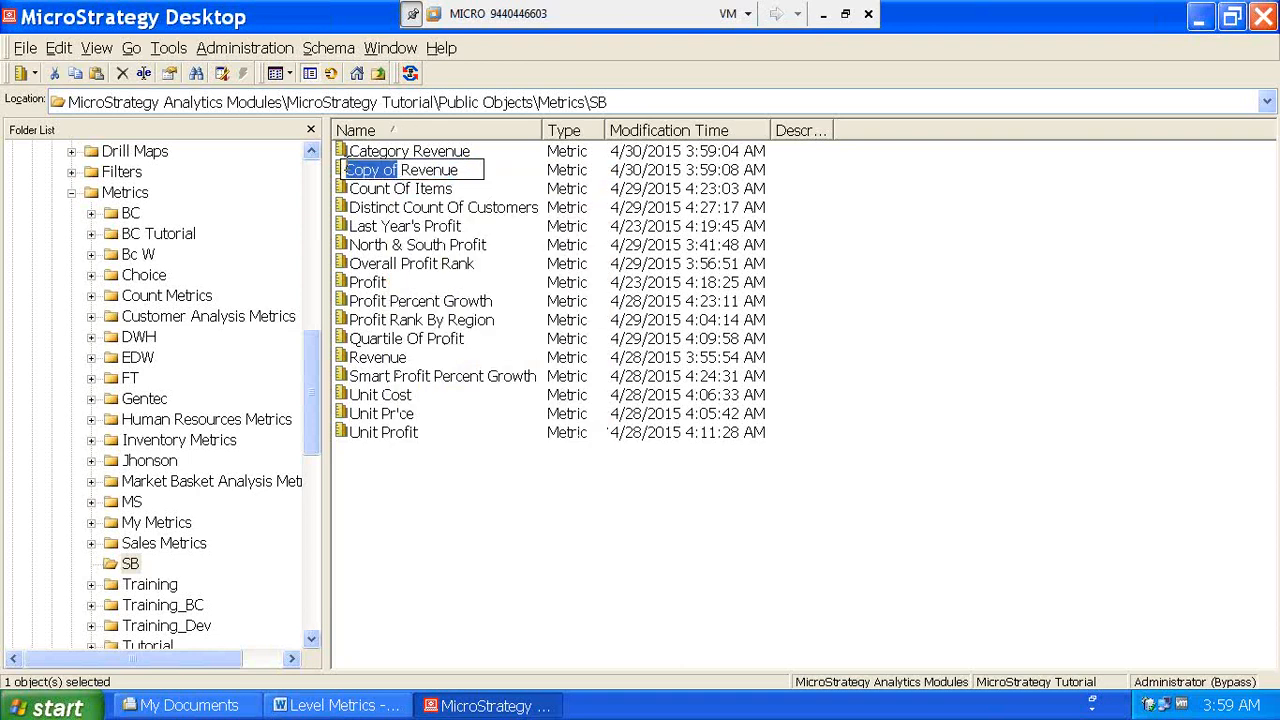
key("BackSpace")
type("Subca")
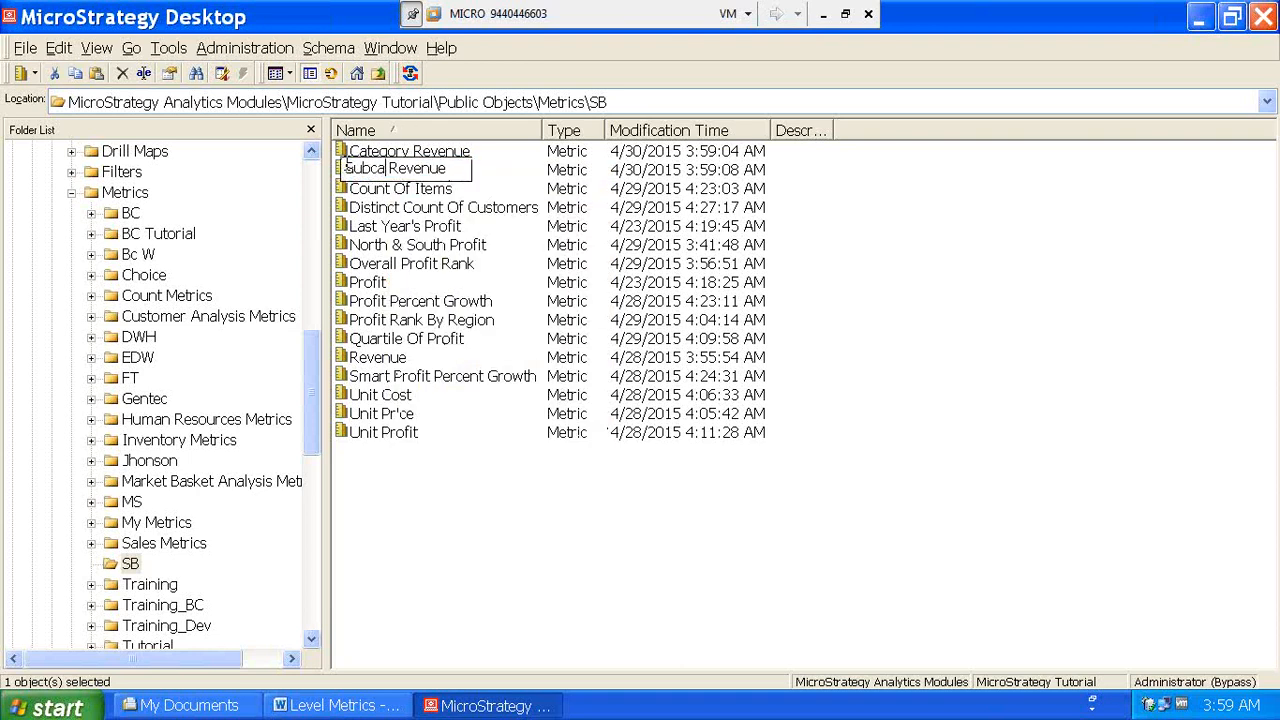
type("tegory")
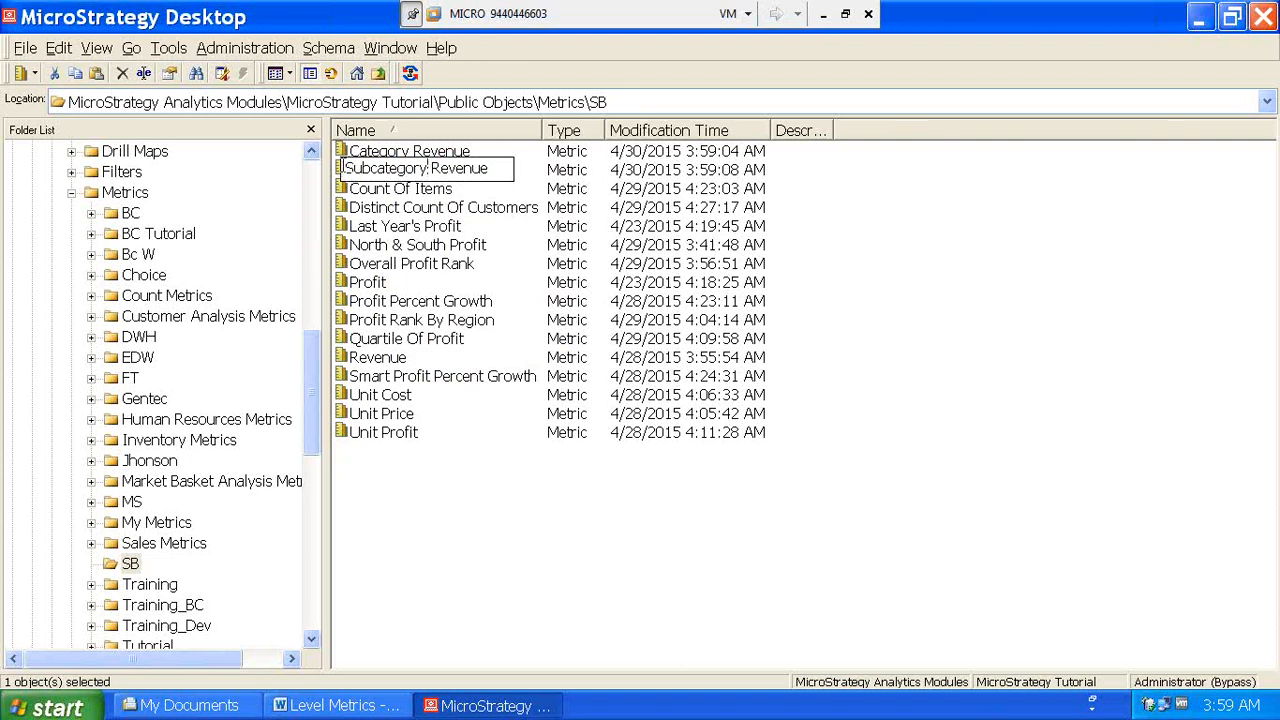
double_click(341, 169)
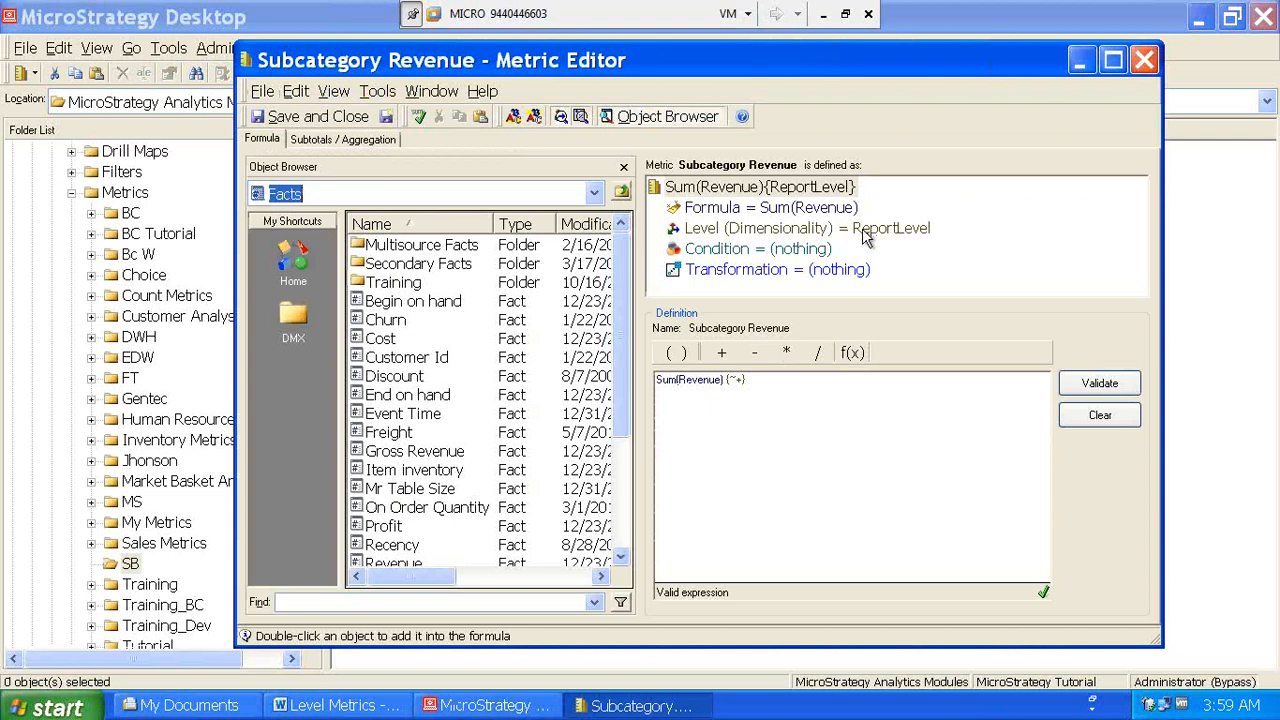
- Change Subcategory Revenue's level from Report Level to Products > Subcategory and save it
left_click(866, 236)
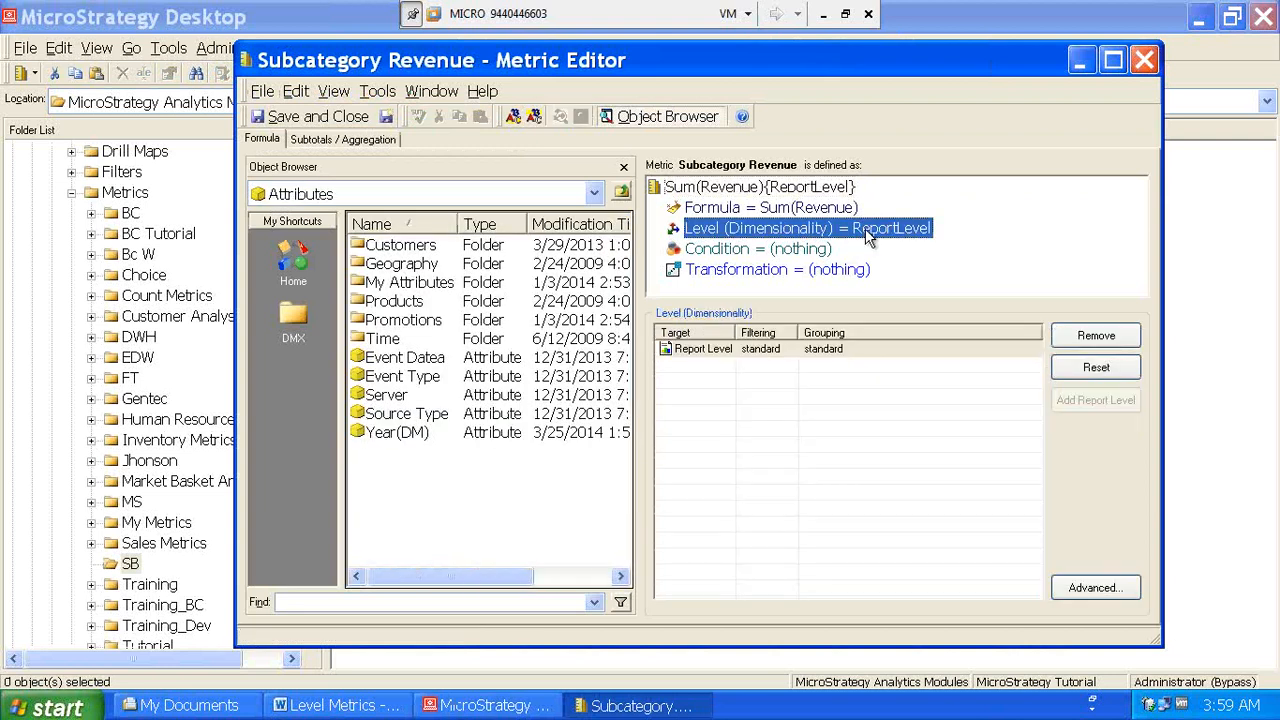
left_click(1098, 336)
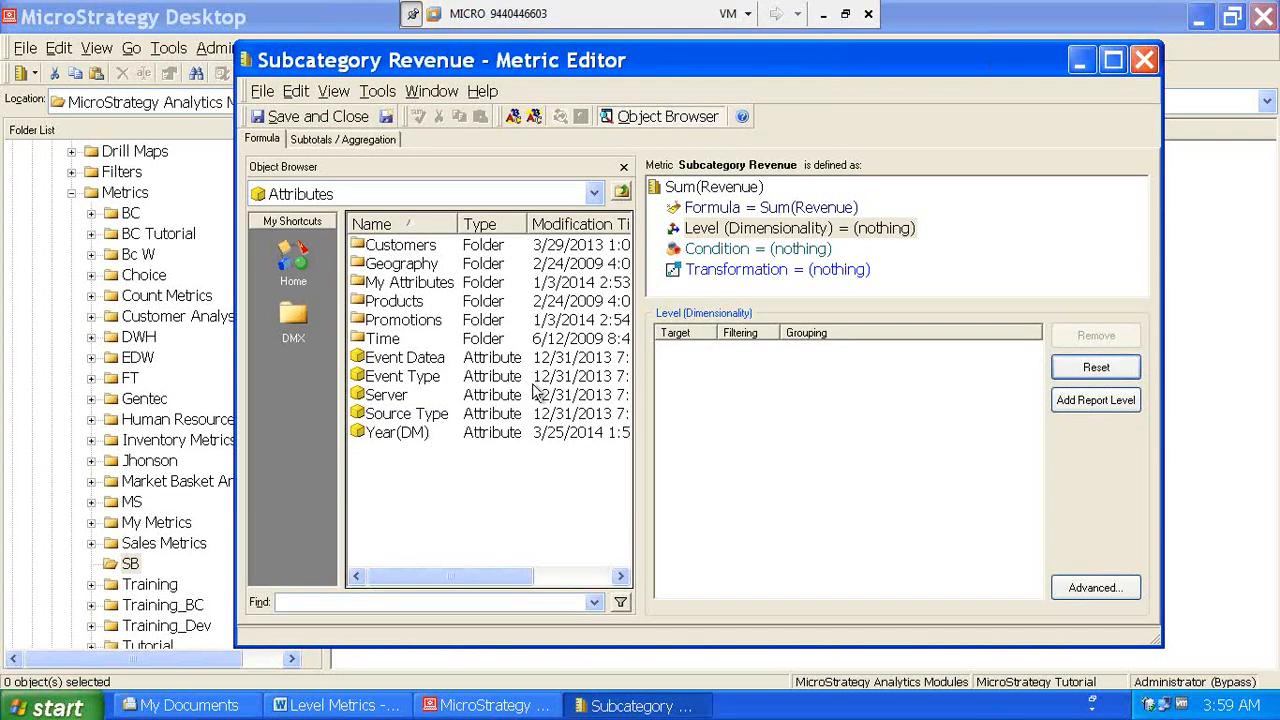
double_click(394, 301)
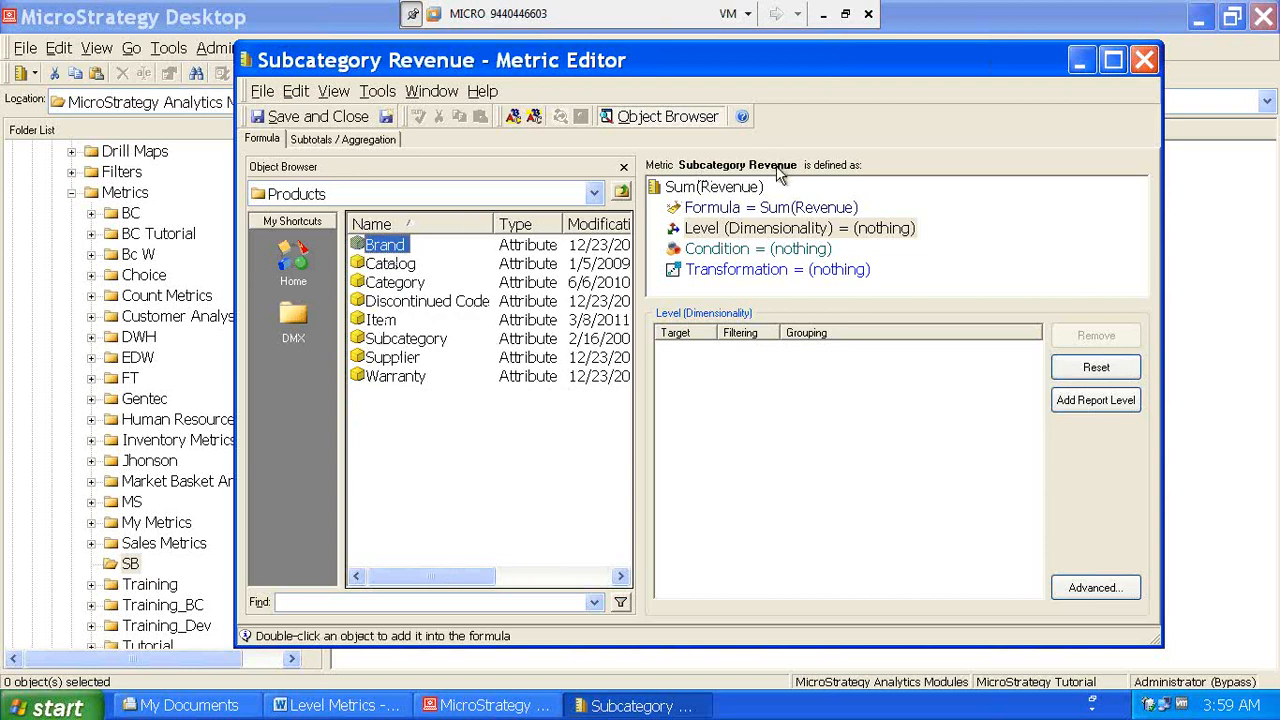
double_click(395, 340)
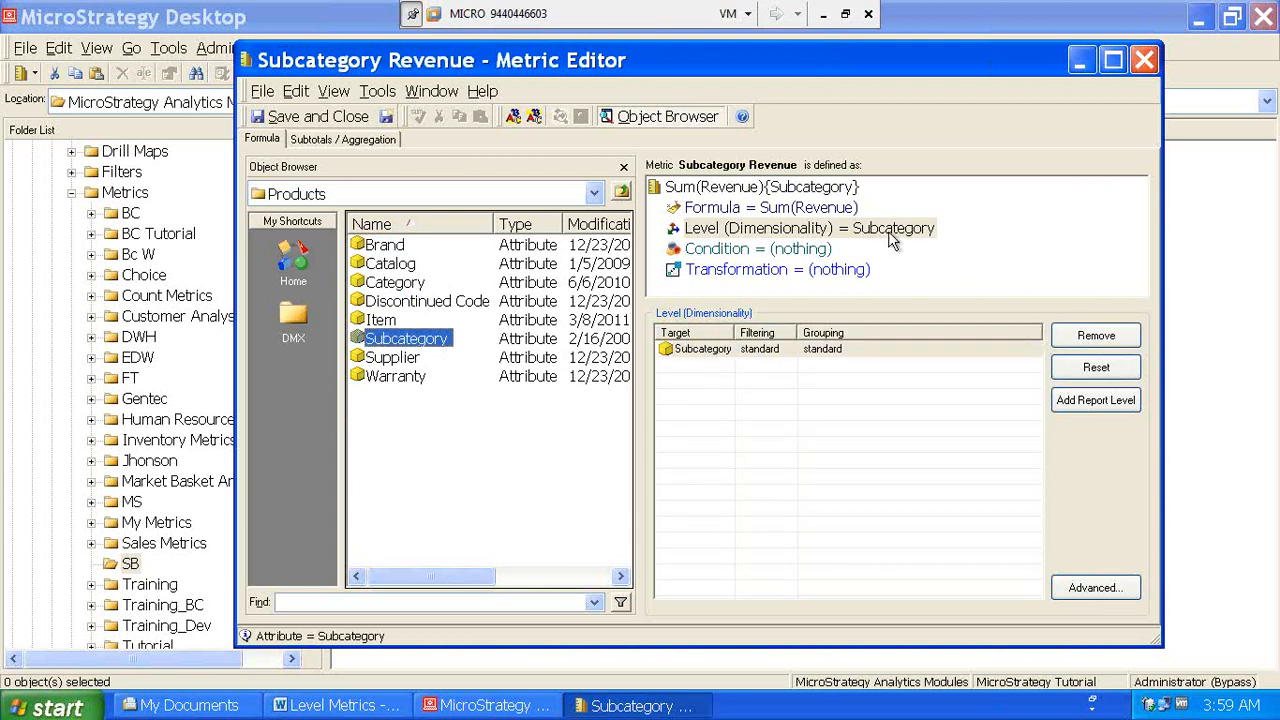
left_click(818, 188)
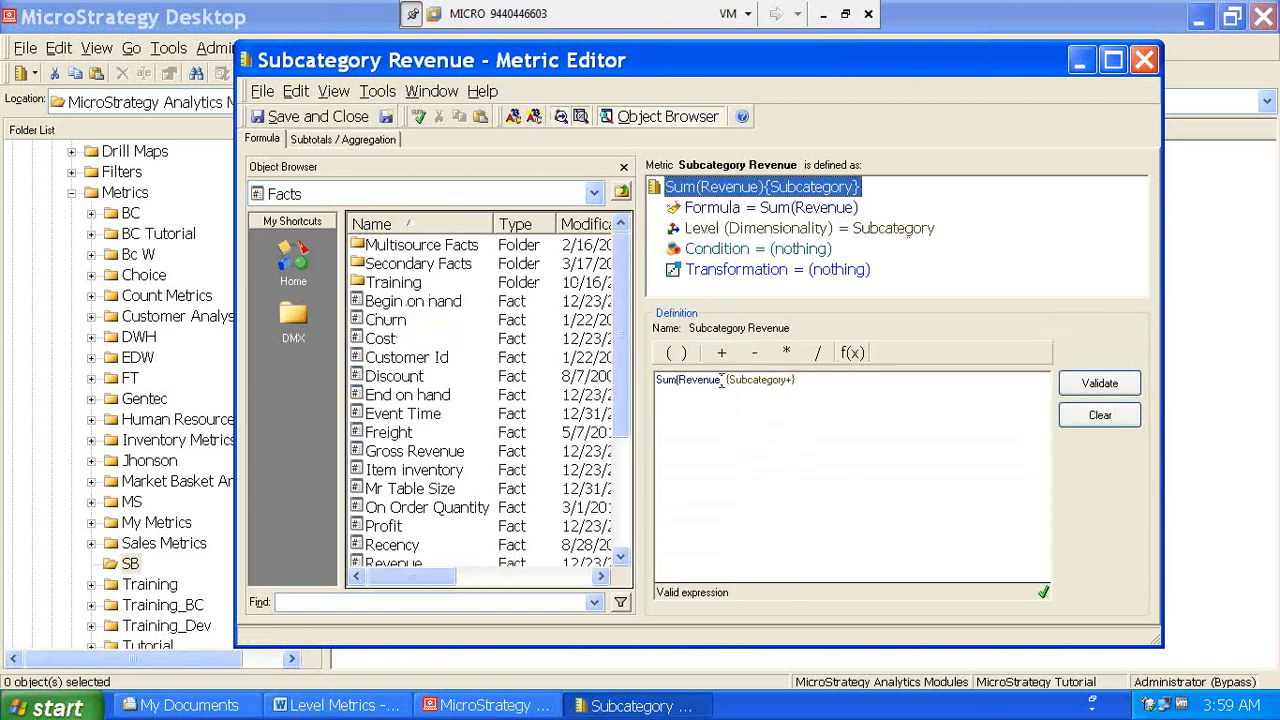
left_click(324, 122)
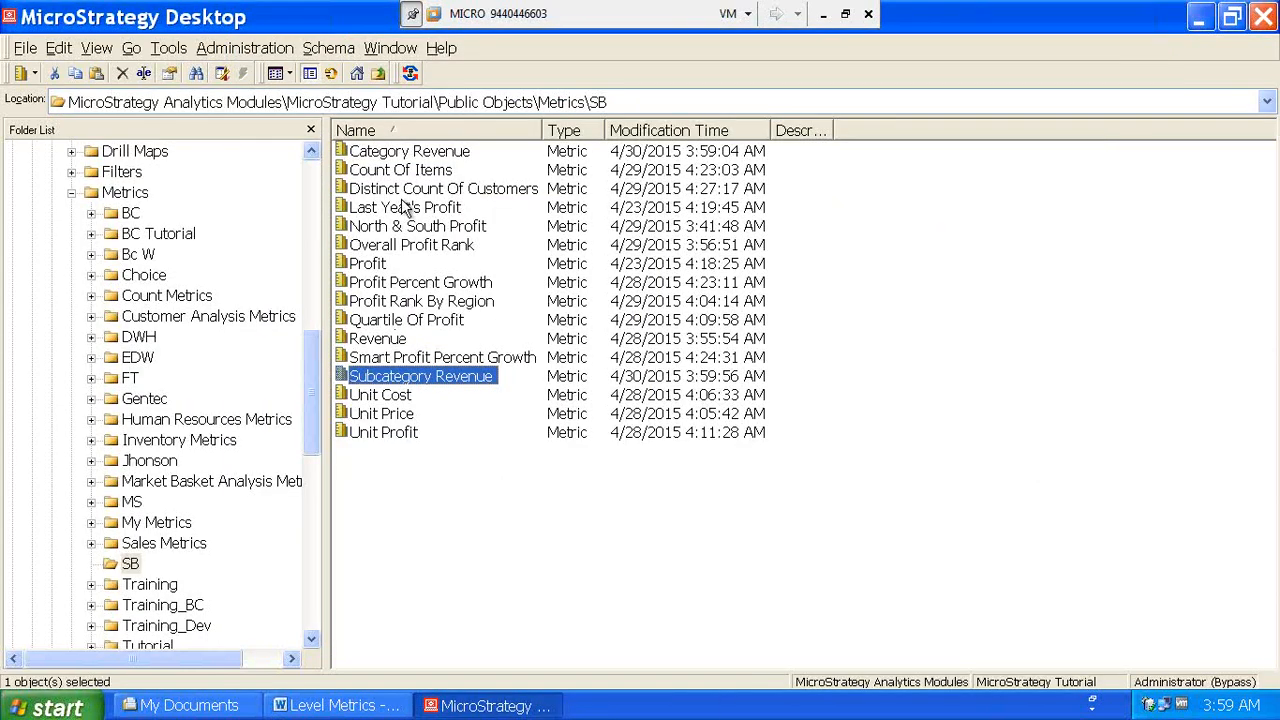
- Set Category Revenue's level to Products > Category and save it as Sum(Revenue){Category}
double_click(419, 152)
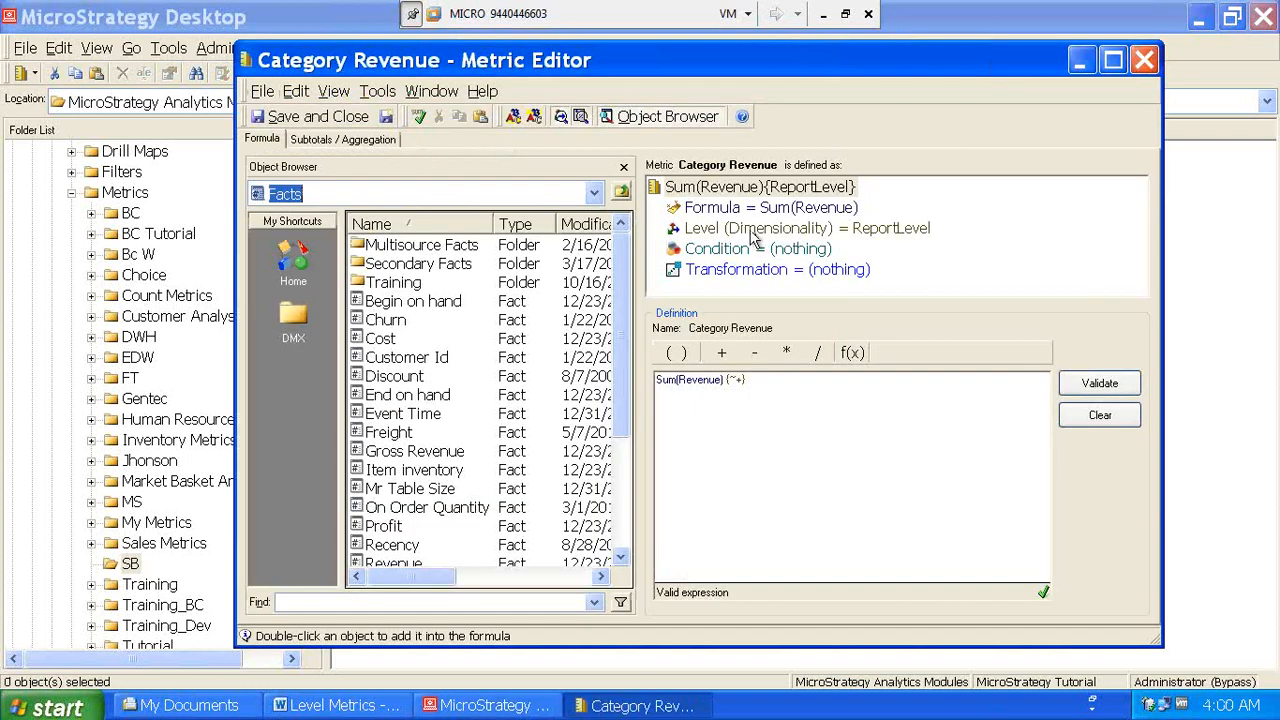
left_click(750, 232)
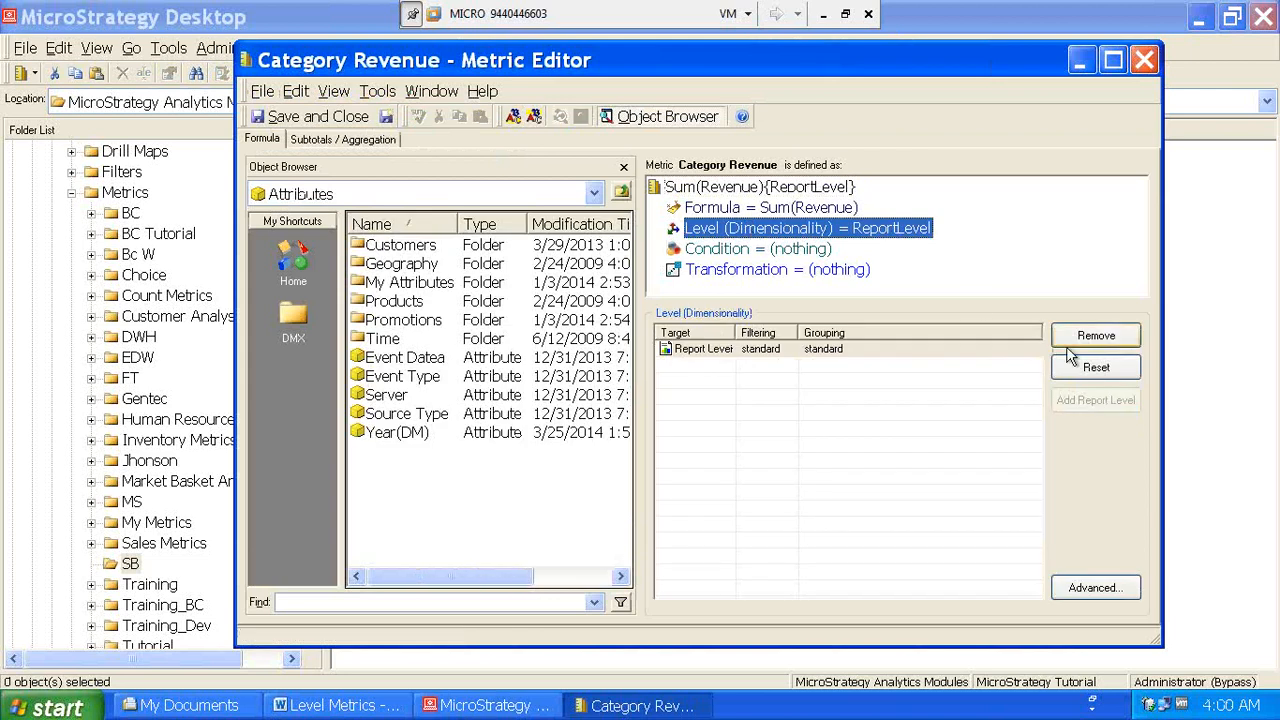
left_click(1078, 337)
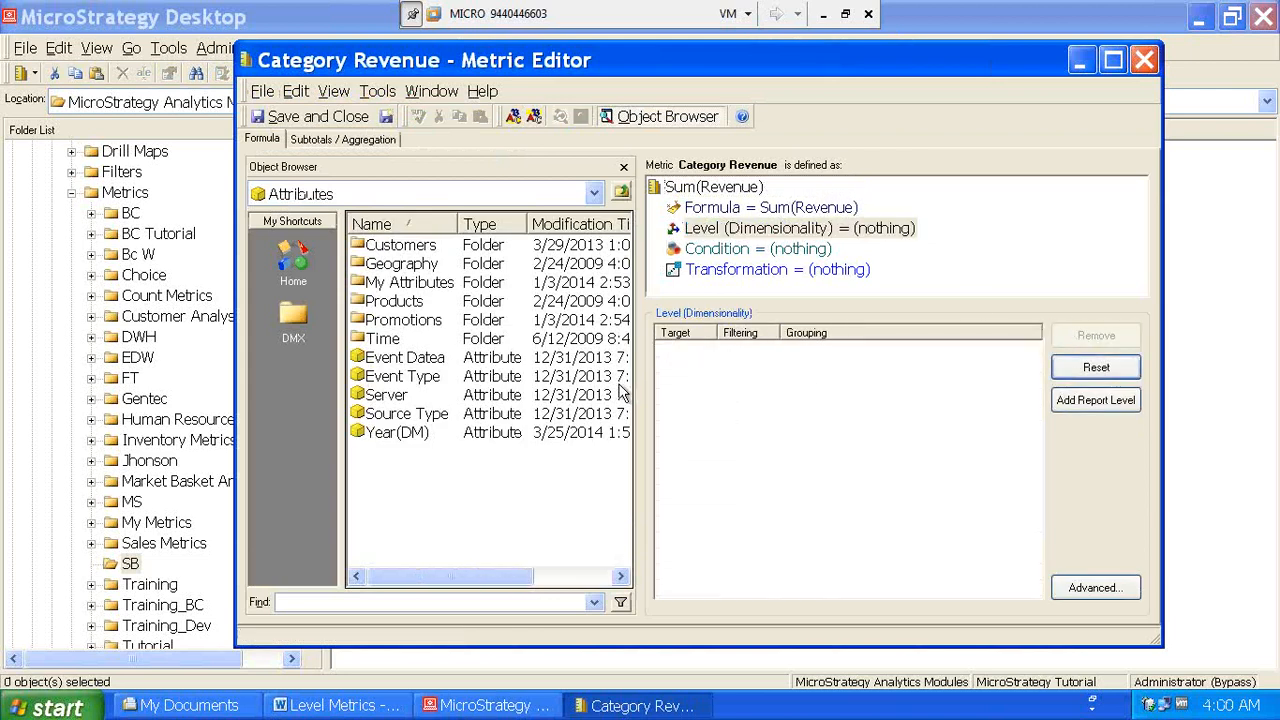
double_click(388, 300)
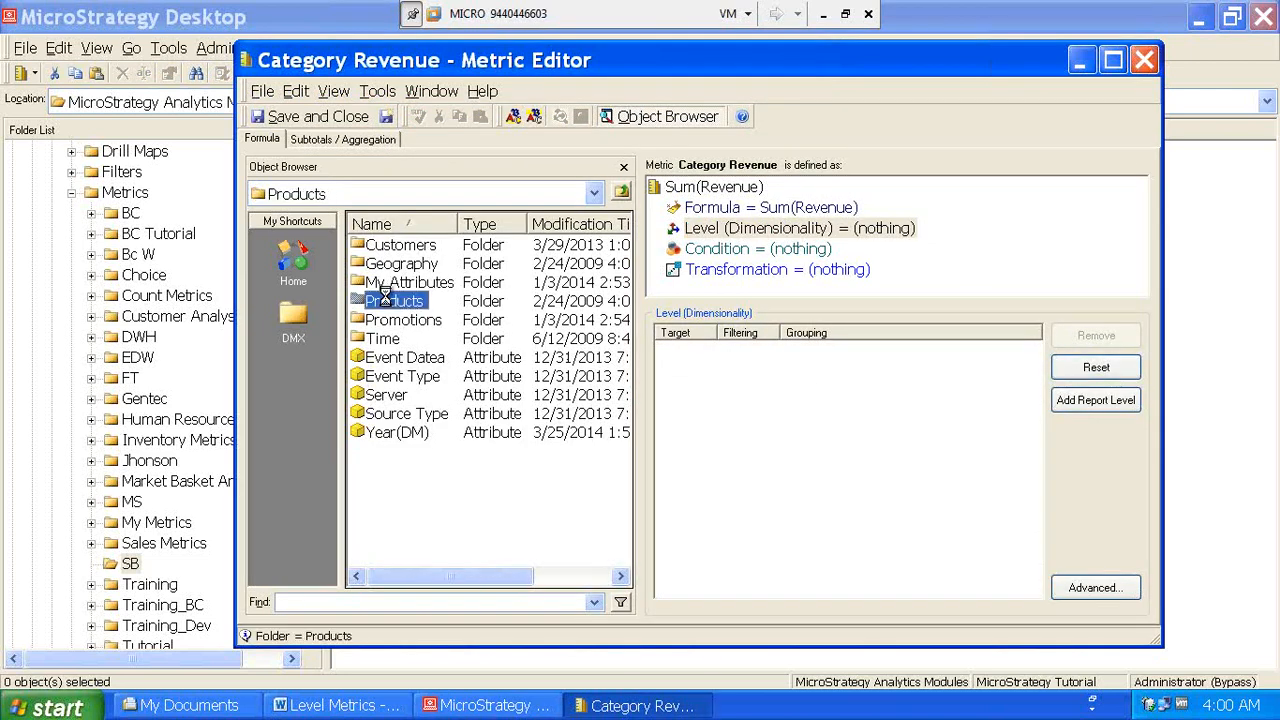
double_click(390, 284)
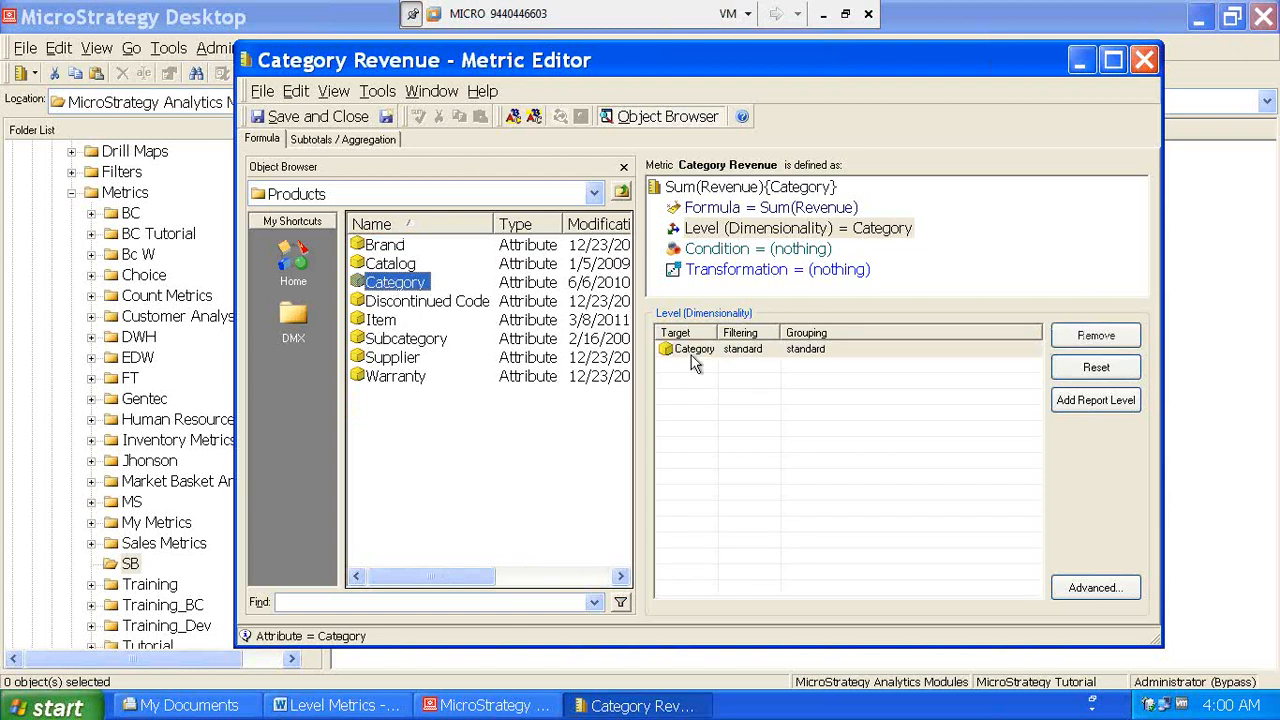
left_click(742, 188)
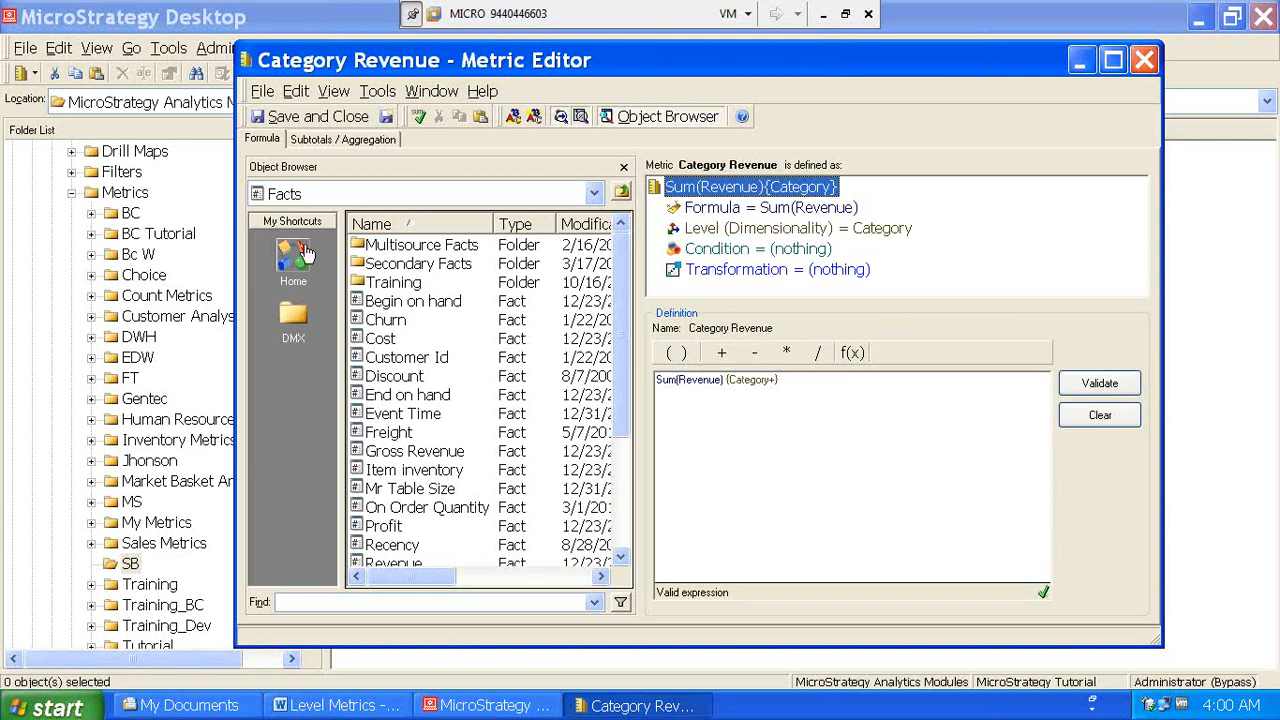
left_click_drag(770, 383, 731, 387)
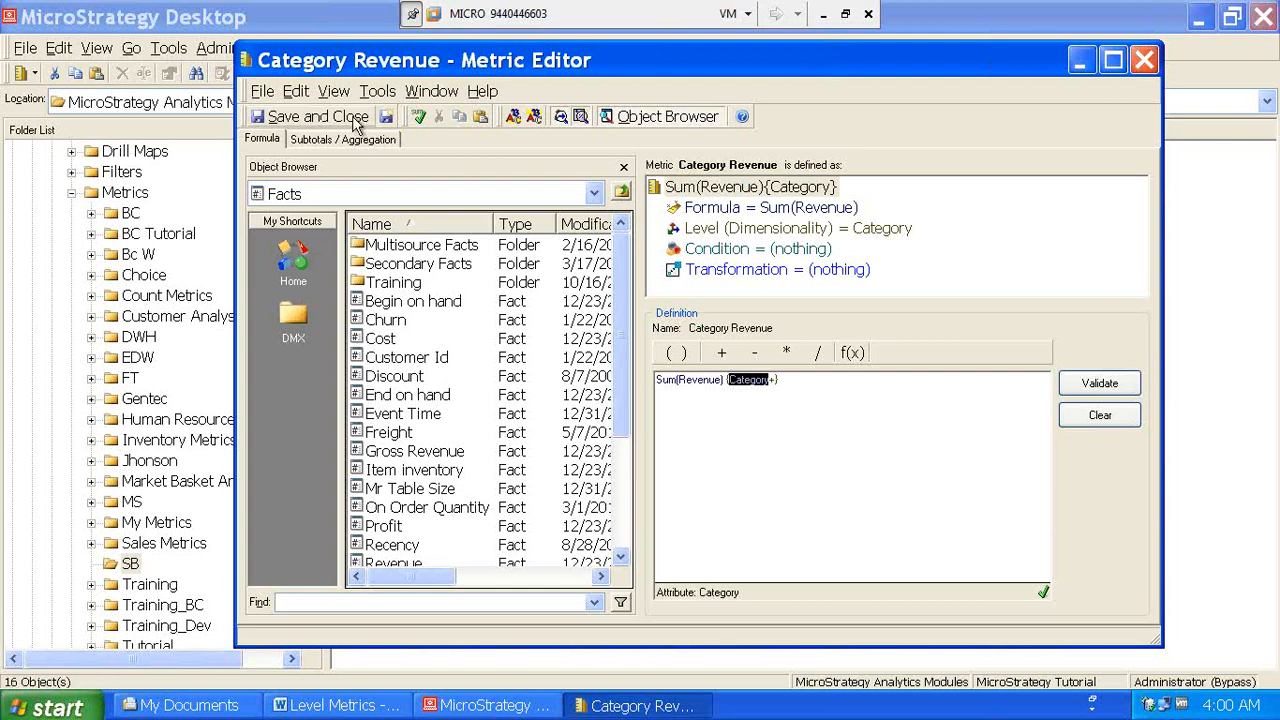
left_click(315, 117)
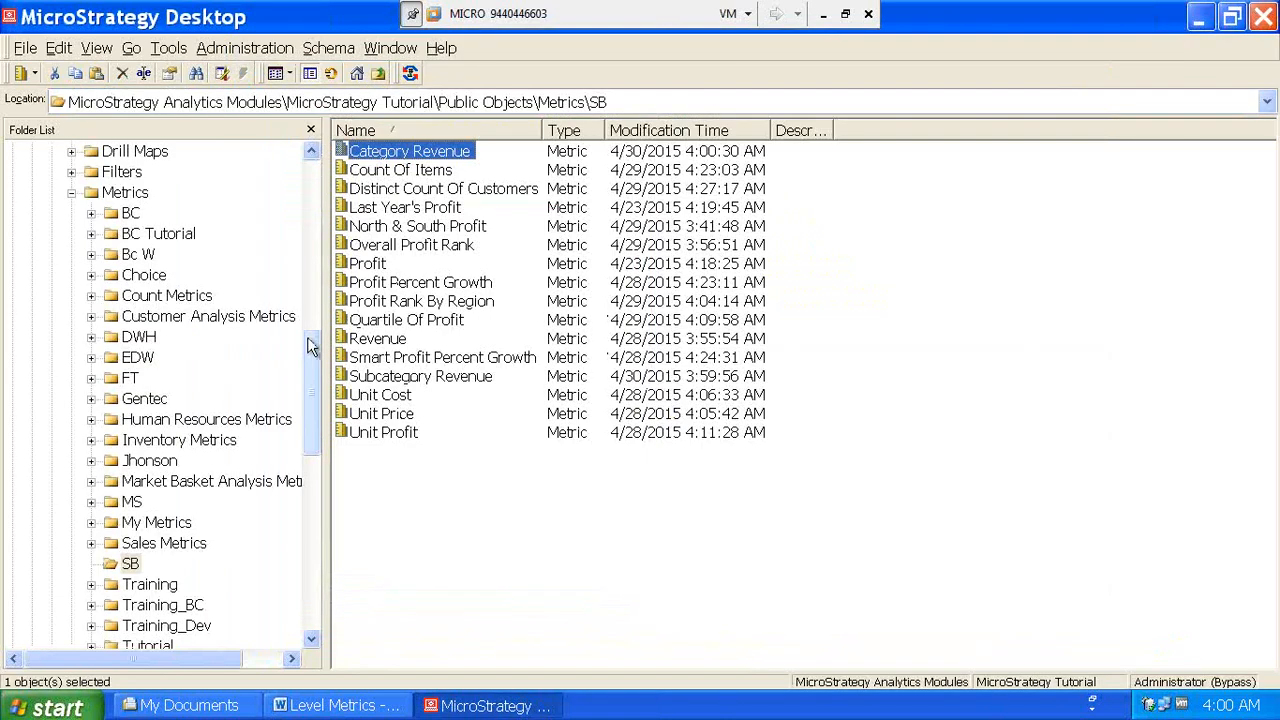
- Go to the Reports > SB folder and edit the Test For Level Metrics report
left_click_drag(310, 345, 325, 490)
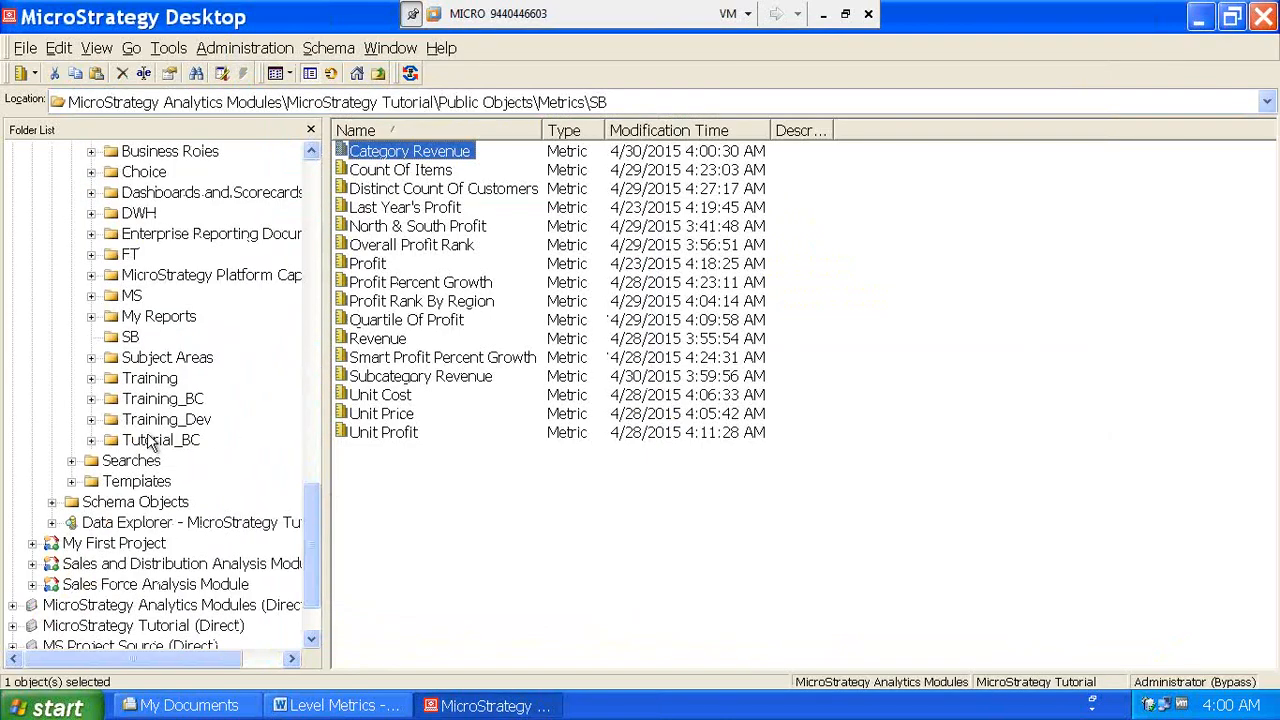
left_click(131, 338)
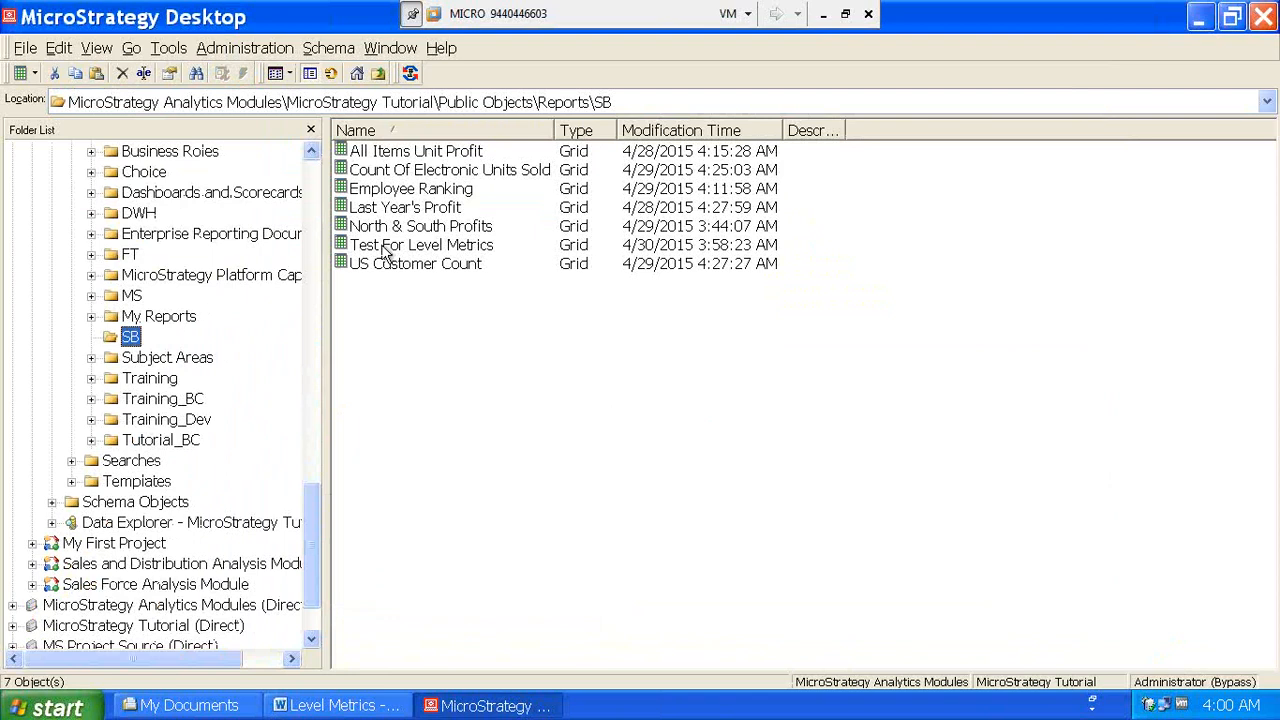
right_click(385, 251)
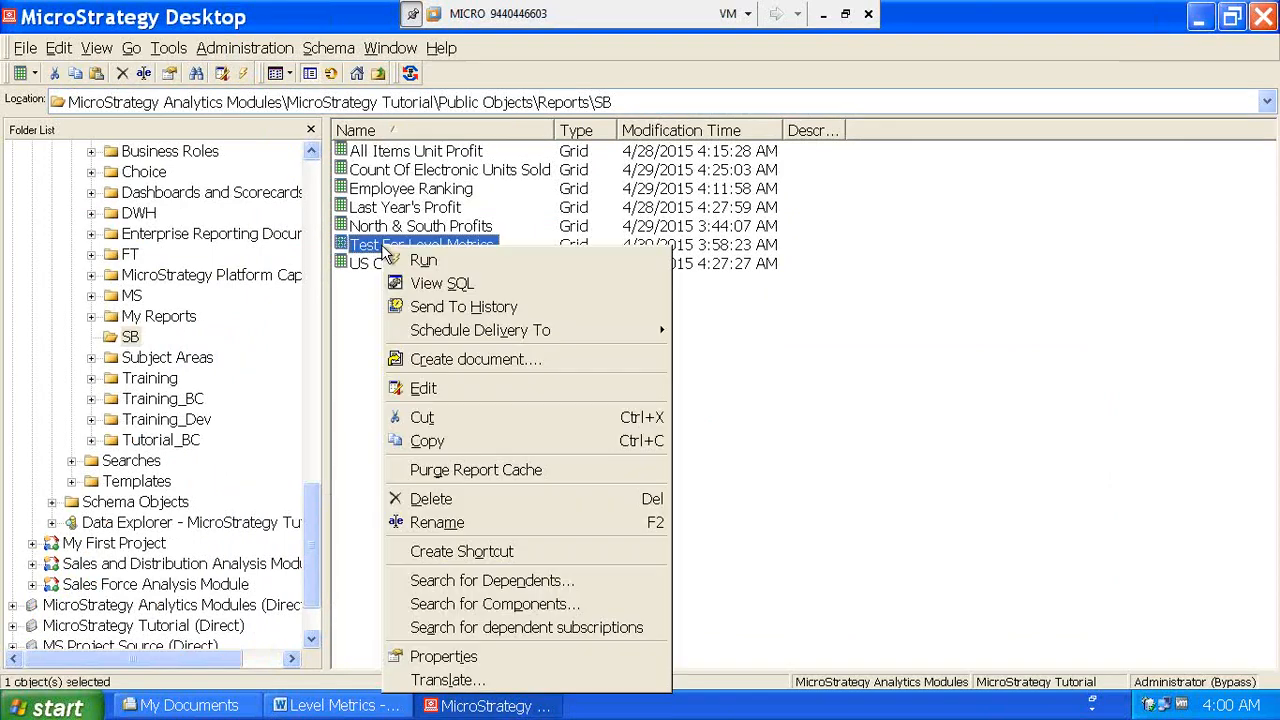
left_click(455, 390)
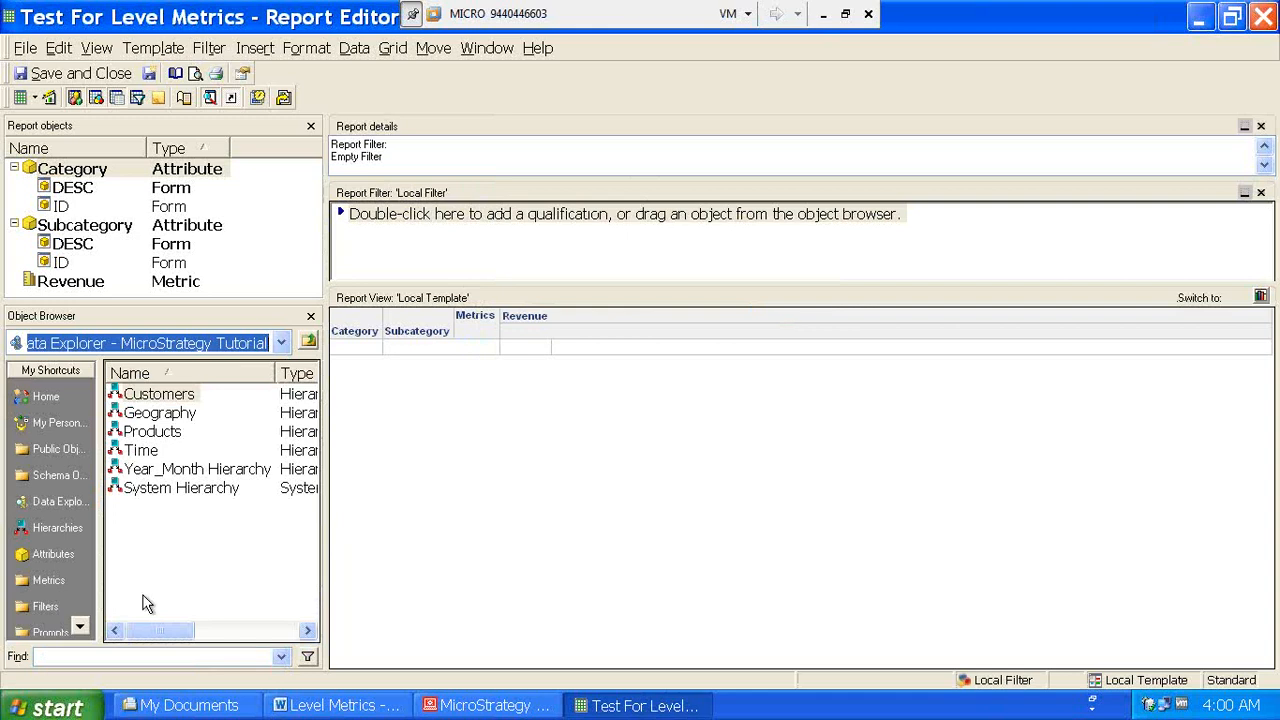
- Add Subcategory Revenue and Category Revenue from Metrics > SB beside Revenue, then rerun the report
left_click(39, 582)
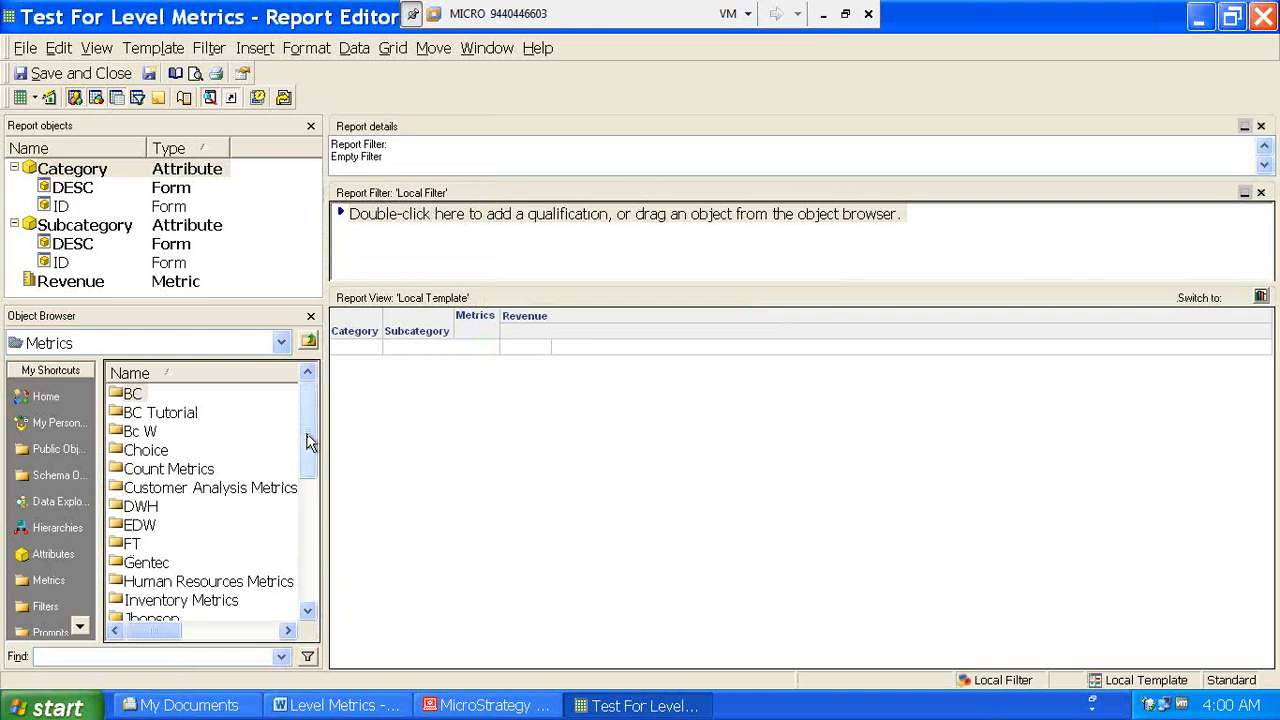
left_click_drag(310, 443, 314, 530)
double_click(131, 506)
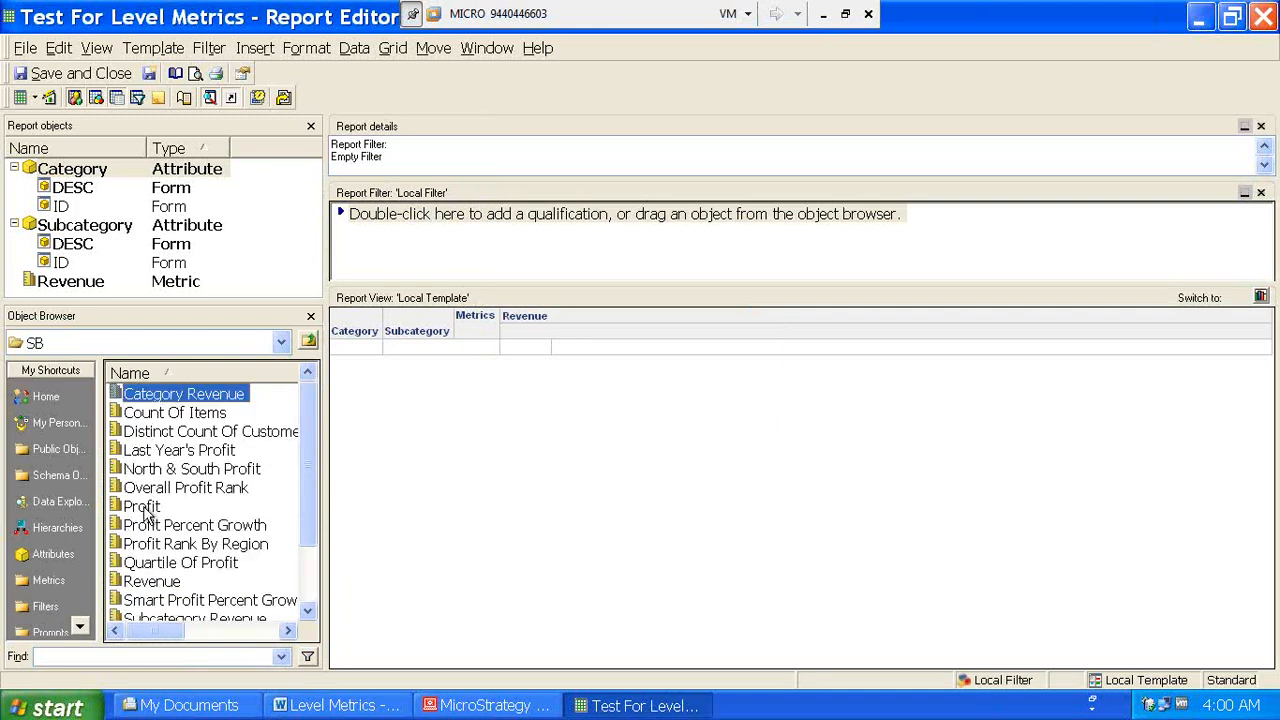
left_click(312, 548)
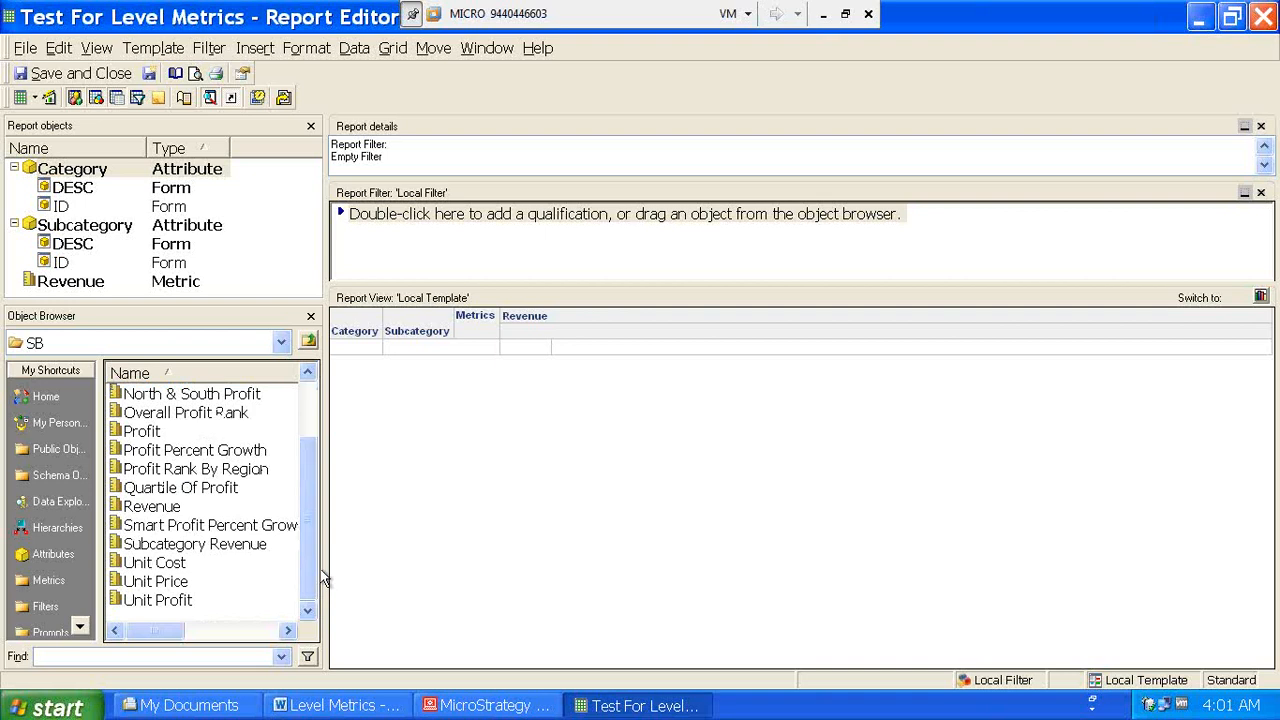
double_click(166, 549)
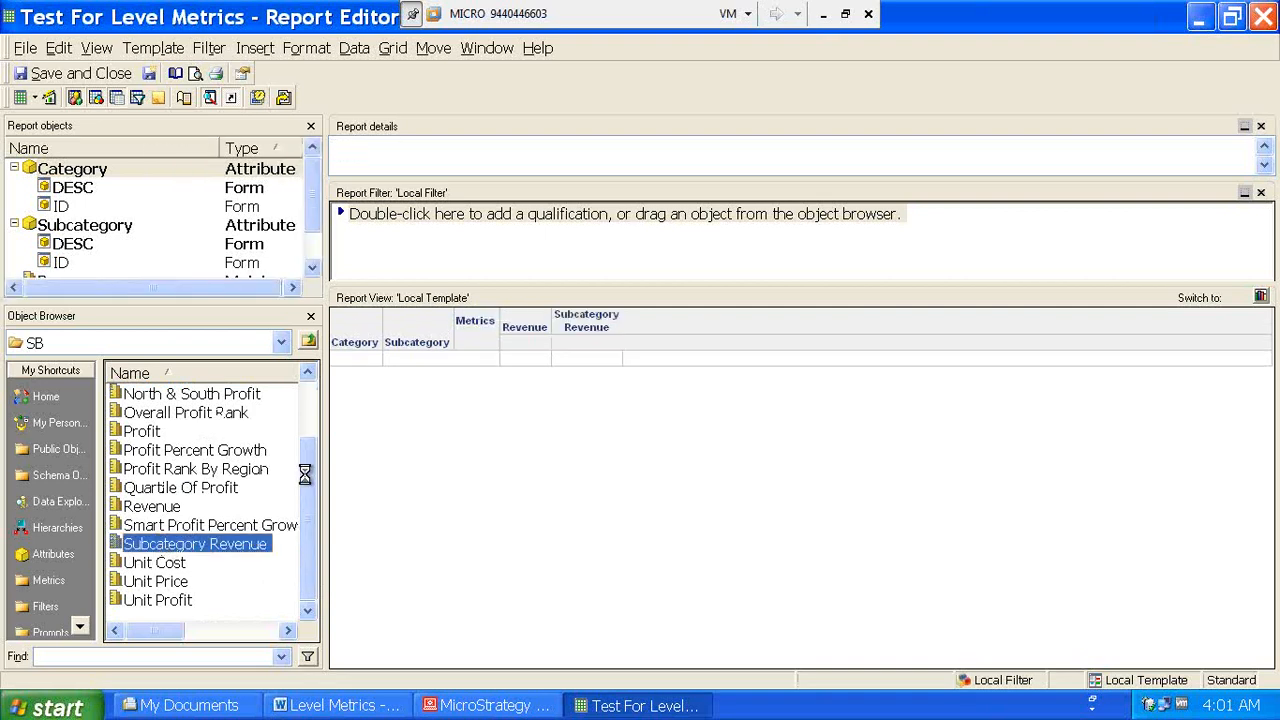
left_click(306, 414)
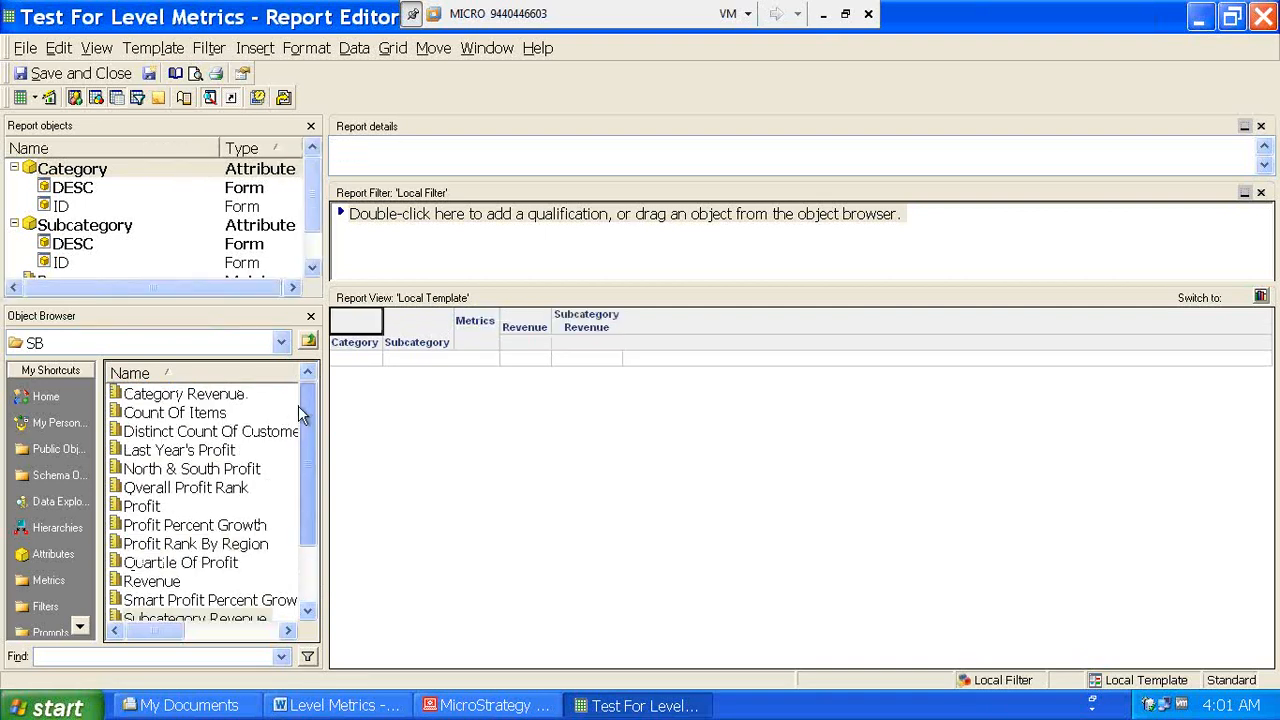
double_click(238, 396)
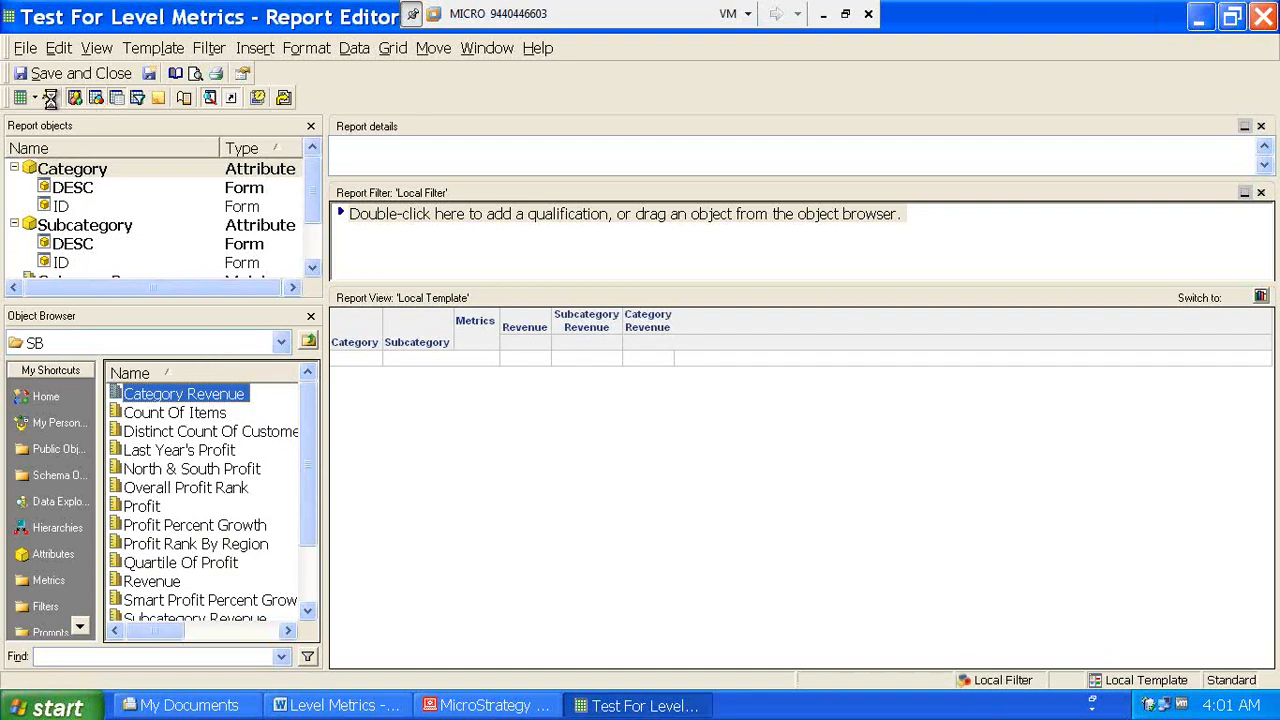
left_click(50, 98)
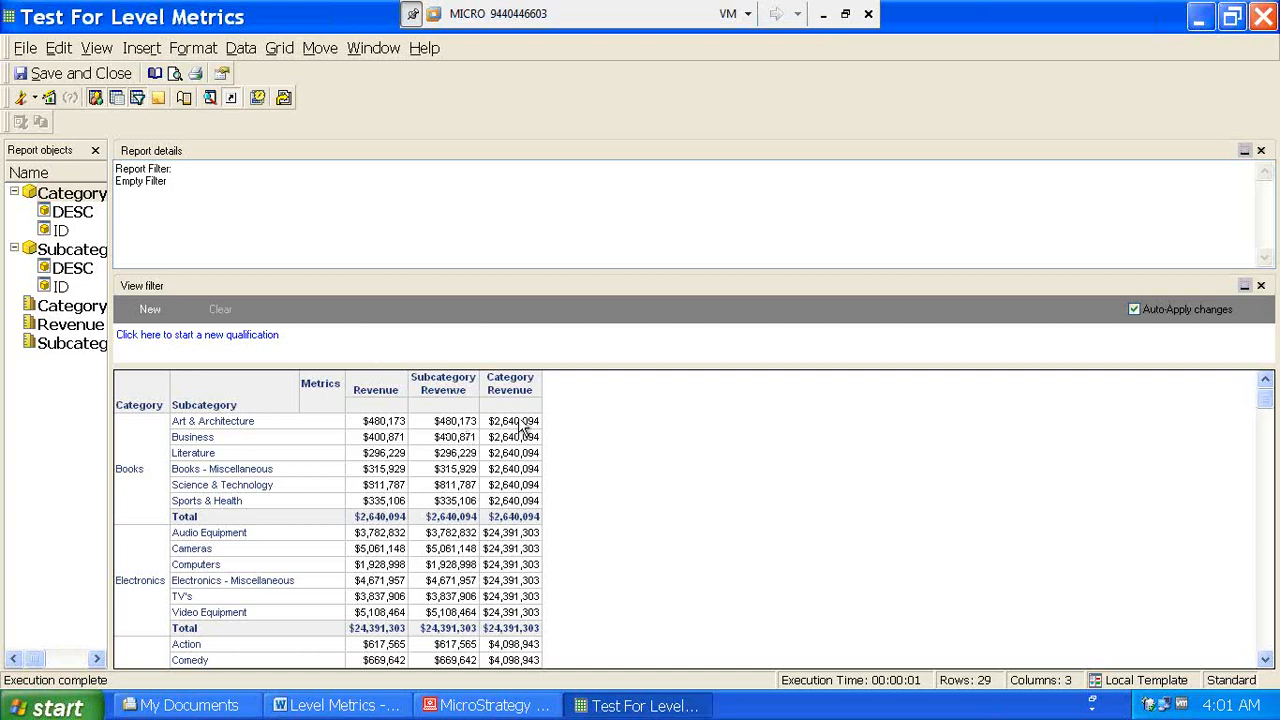
- Check Category Revenue for Art & Architecture, Literature, Computers, Drama and Pop against the Books total
left_click(394, 521)
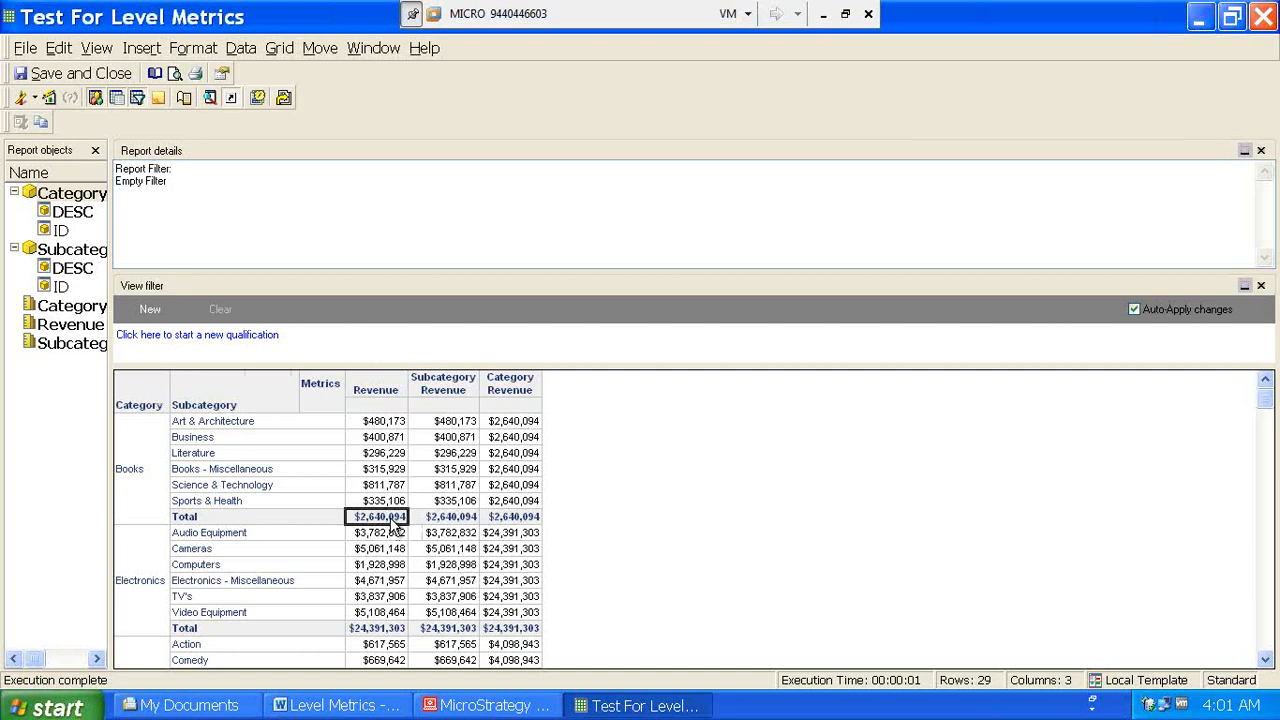
left_click(512, 424)
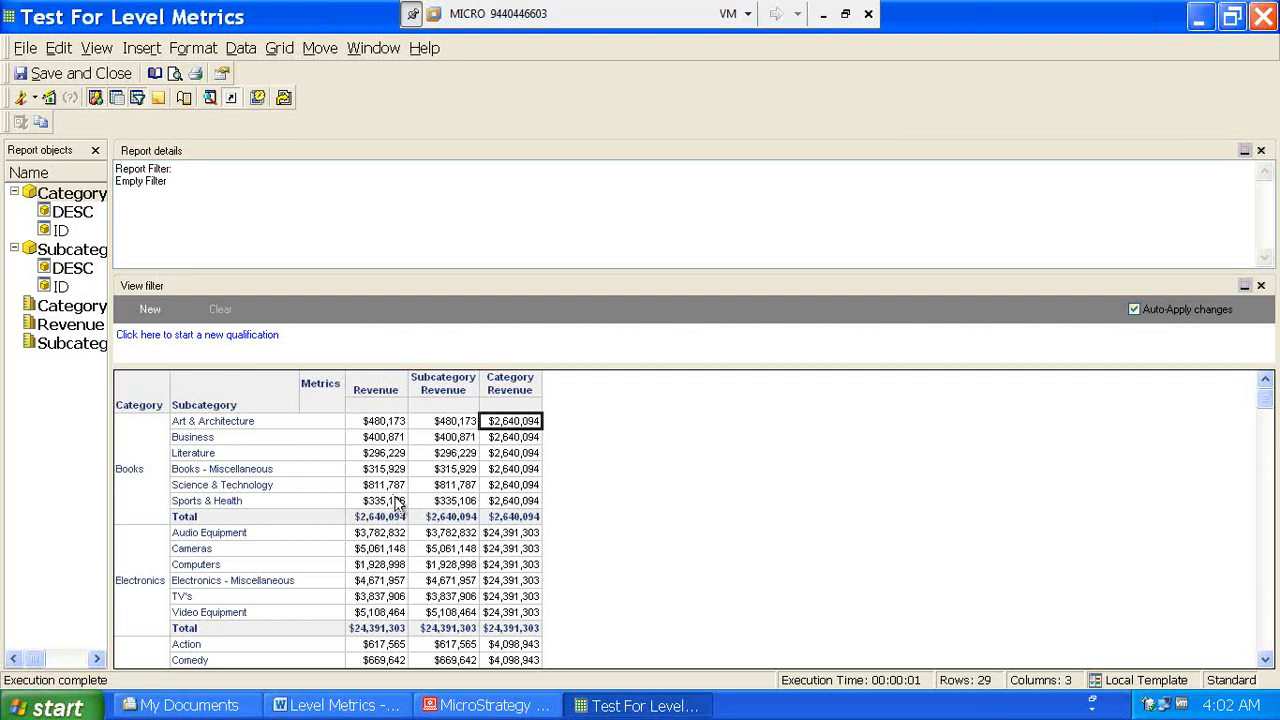
left_click(520, 458)
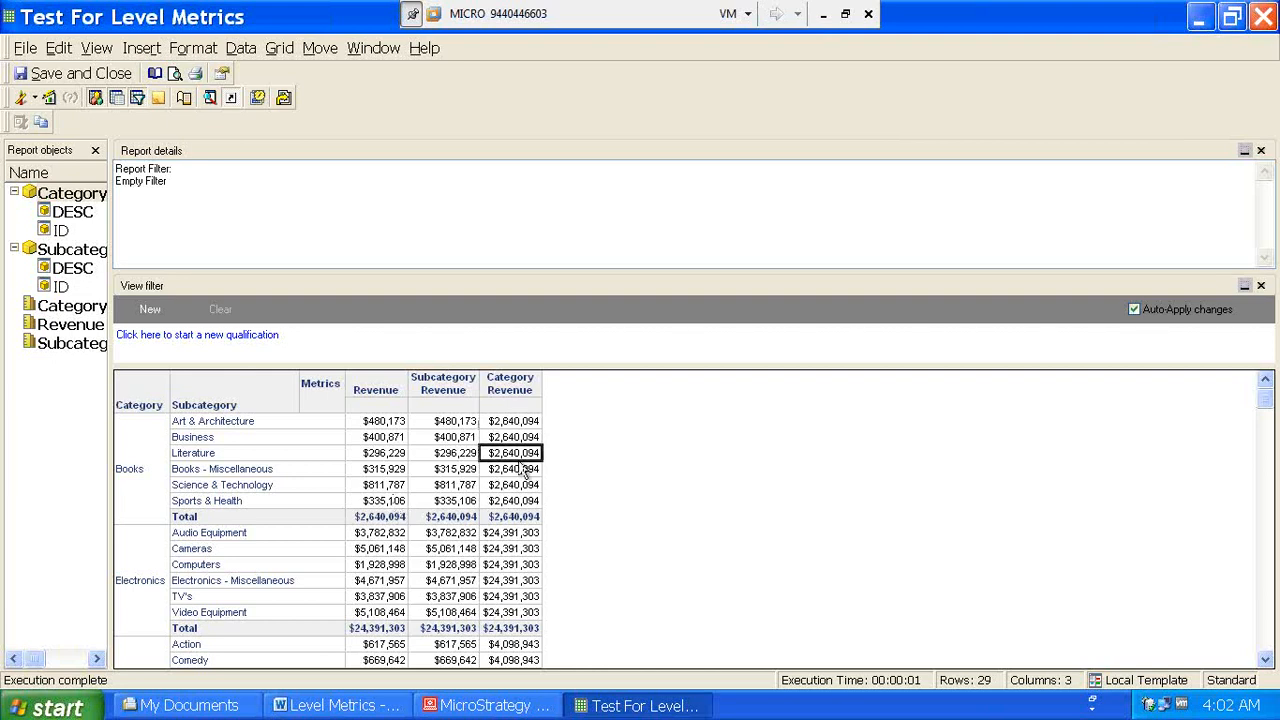
left_click(510, 568)
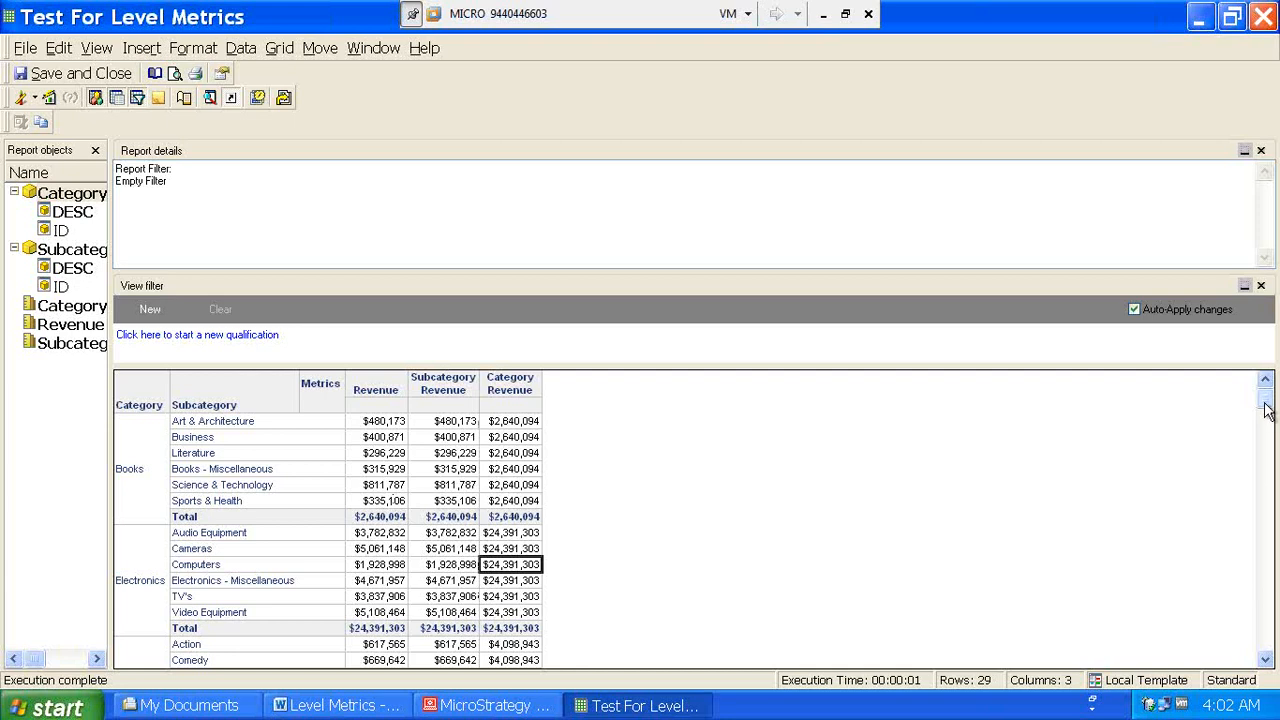
left_click_drag(1266, 404, 1268, 440)
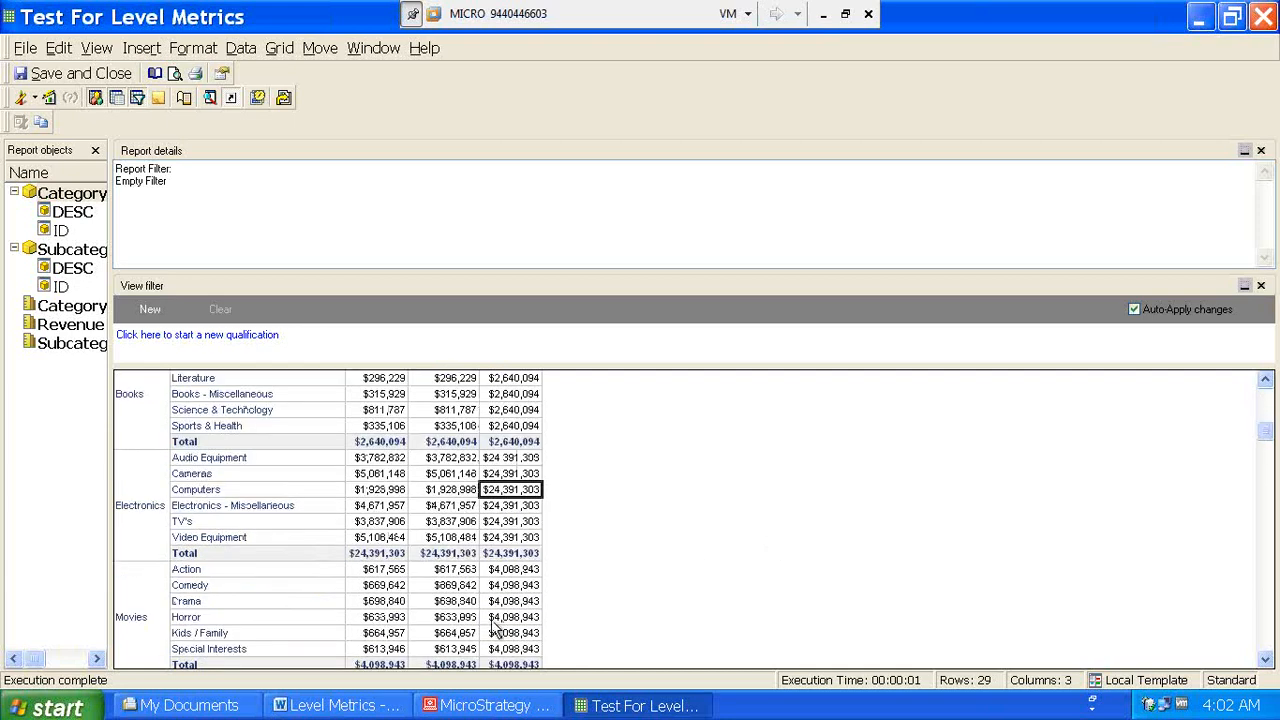
left_click(514, 602)
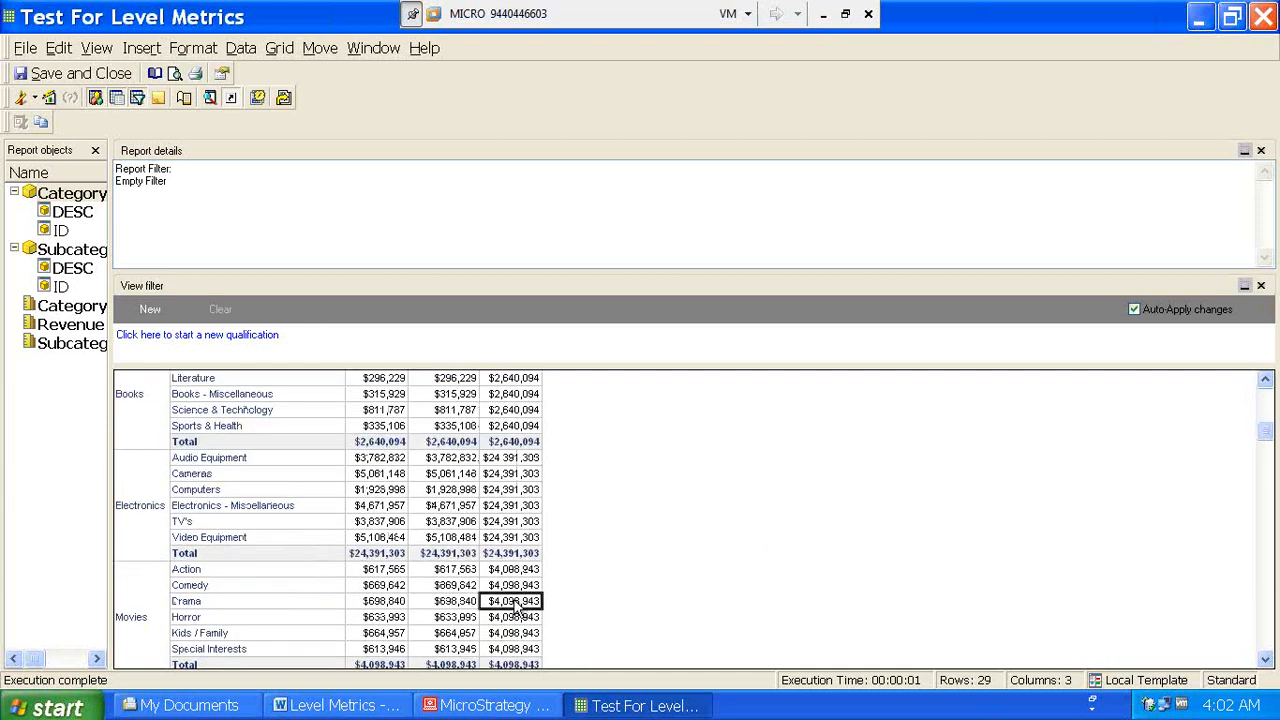
left_click(1265, 662)
left_click(1266, 662)
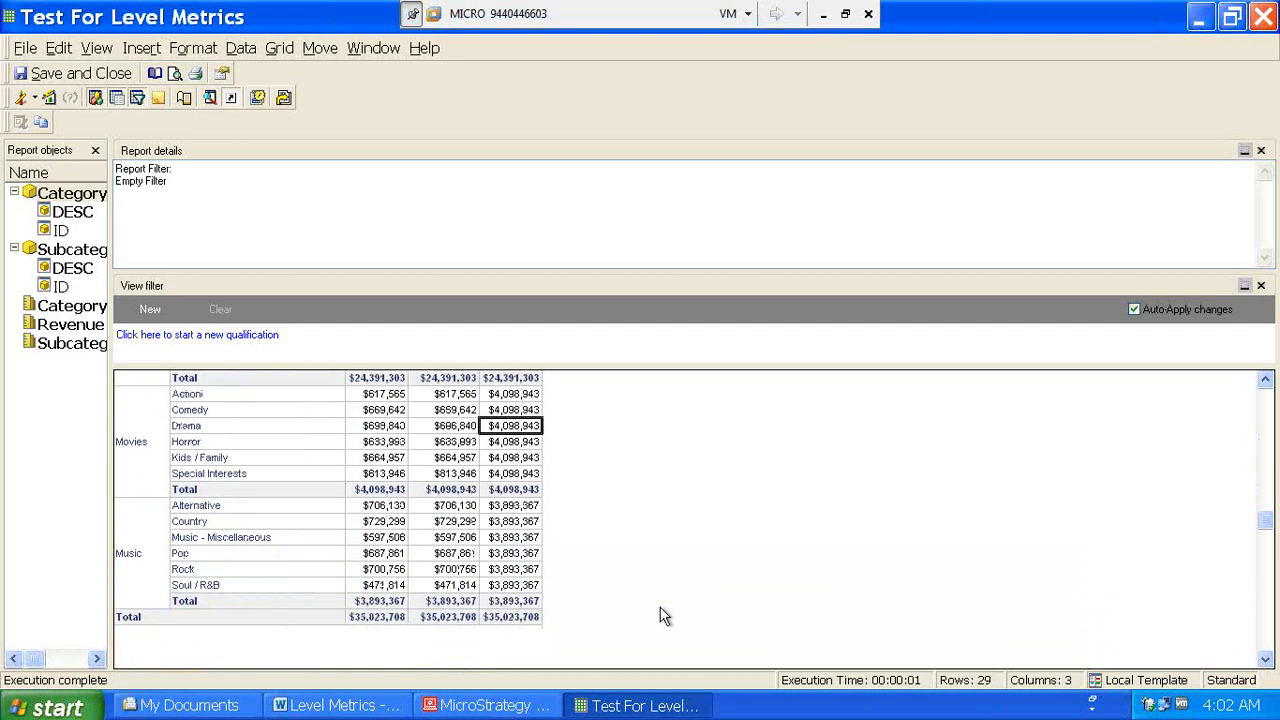
left_click(513, 555)
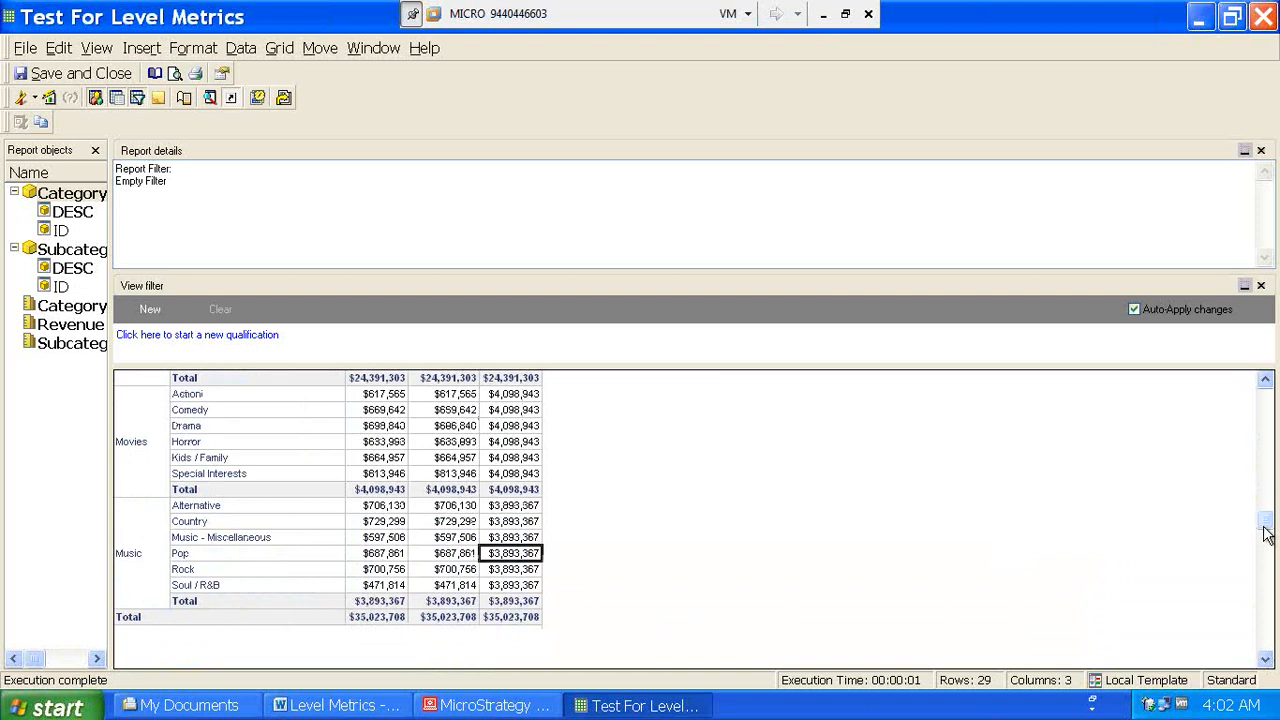
left_click_drag(1266, 533, 1267, 400)
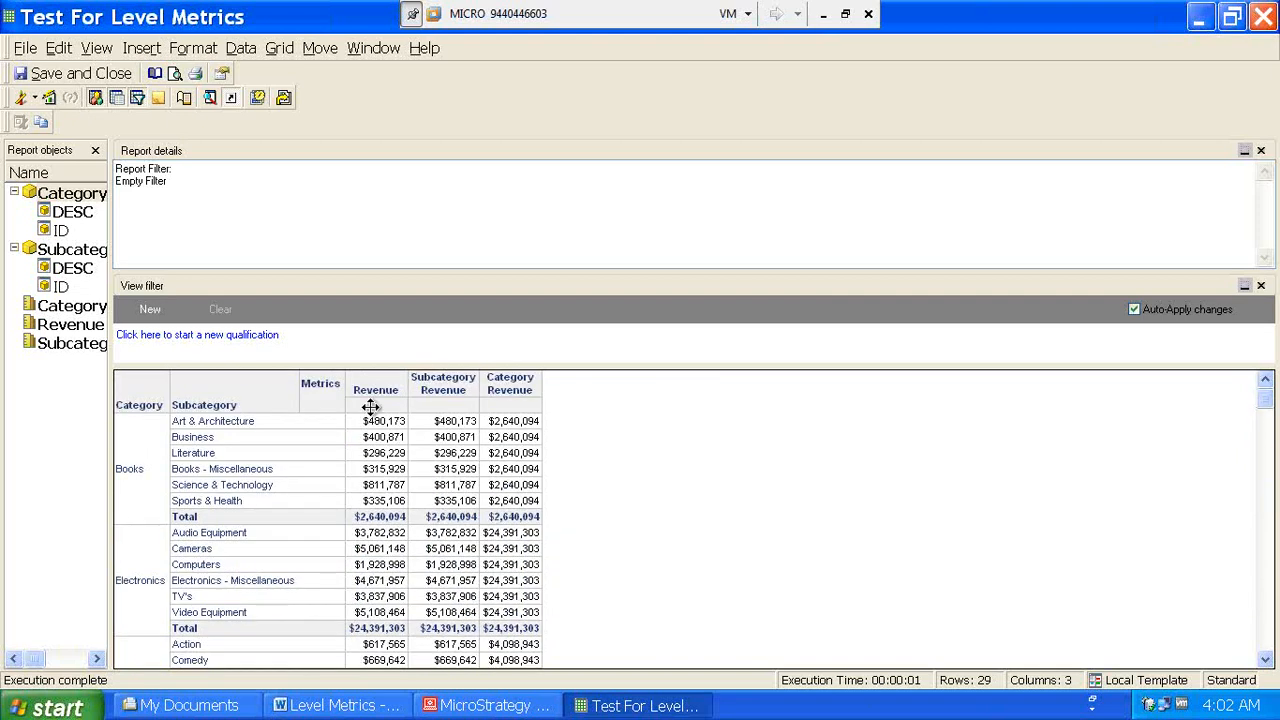
- Widen the Report objects panel and switch back to Design View
left_click_drag(110, 280, 222, 271)
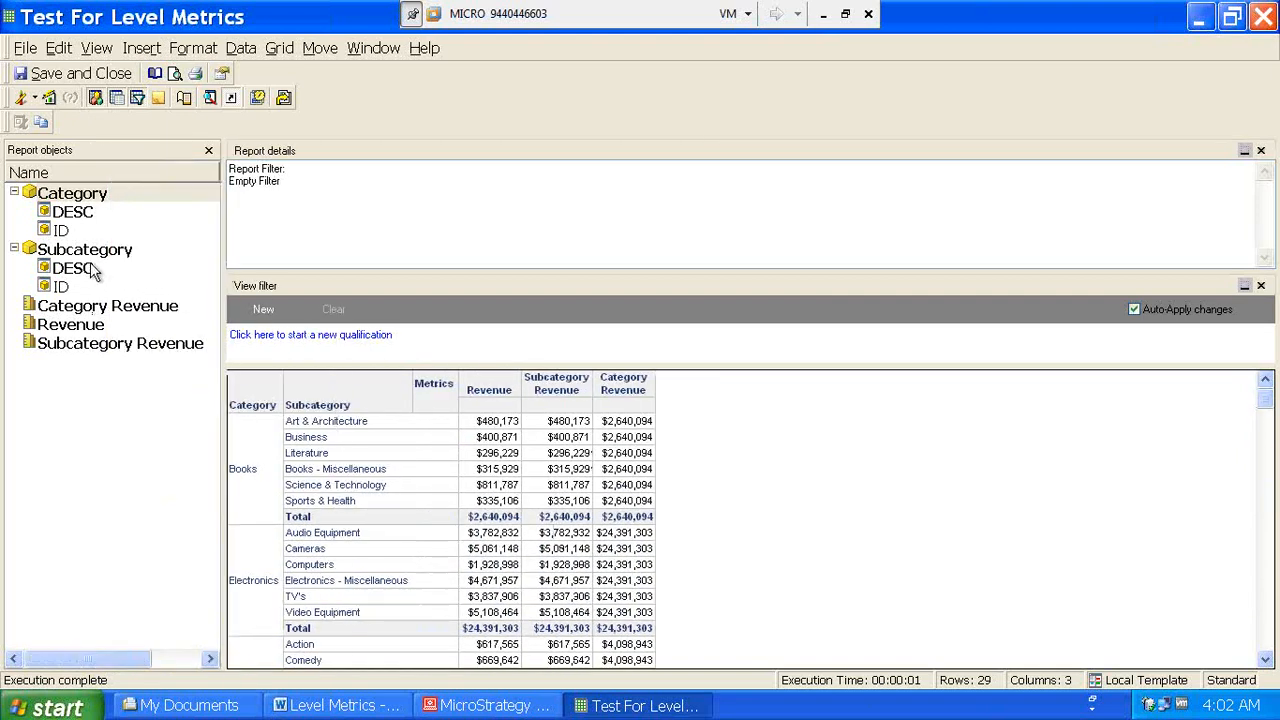
left_click(35, 98)
left_click(55, 121)
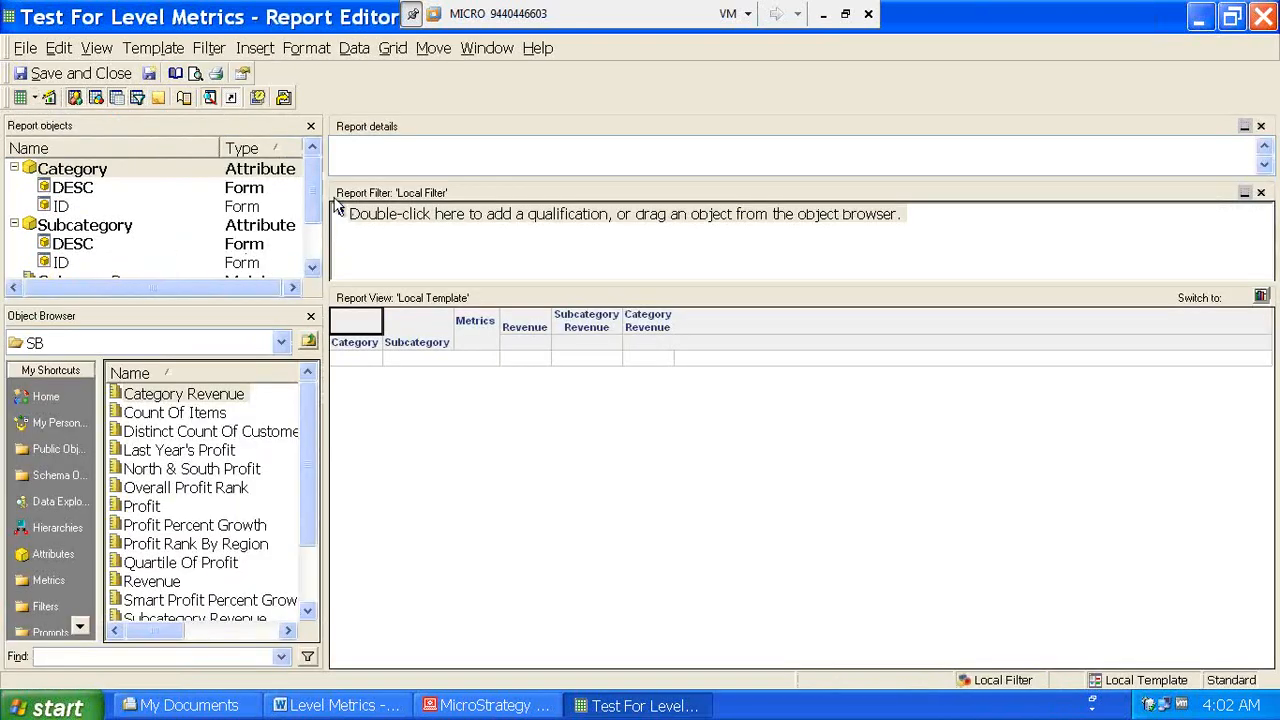
- Remove the Subcategory Revenue metric from Report objects, keeping Revenue and Category Revenue
scroll(316, 210, "down", 1)
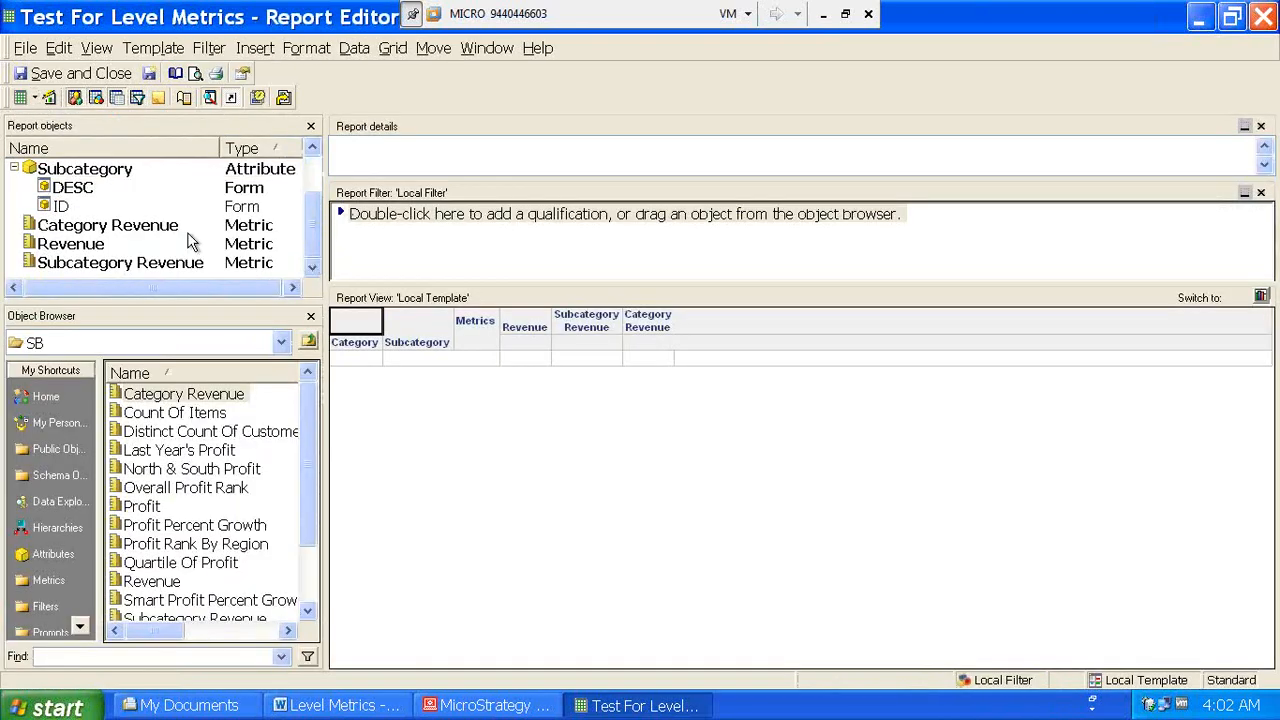
left_click(104, 263)
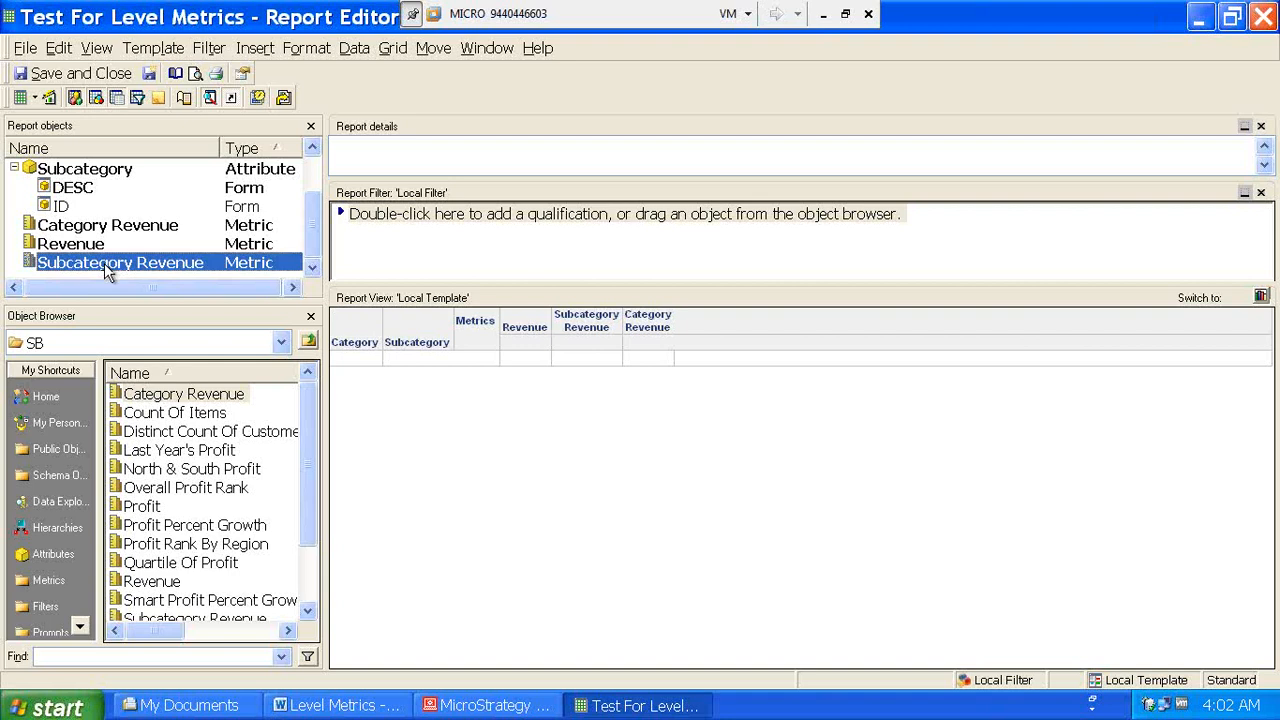
right_click(104, 263)
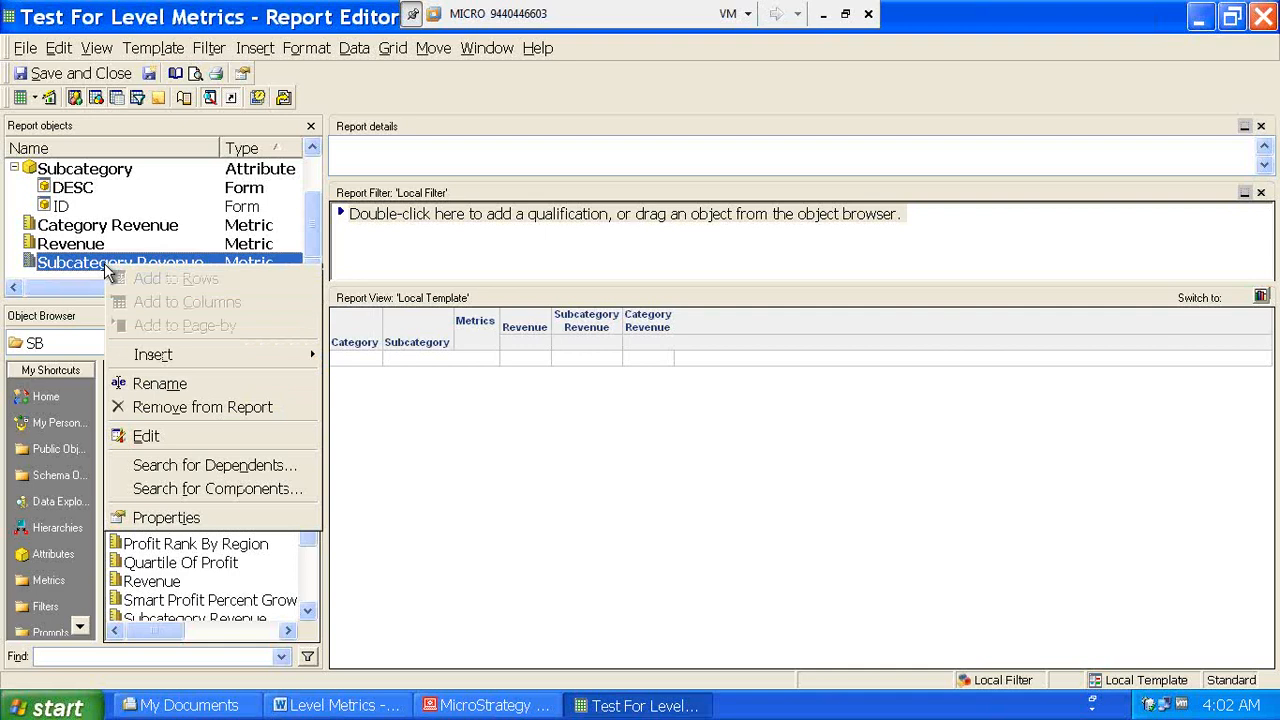
left_click(165, 407)
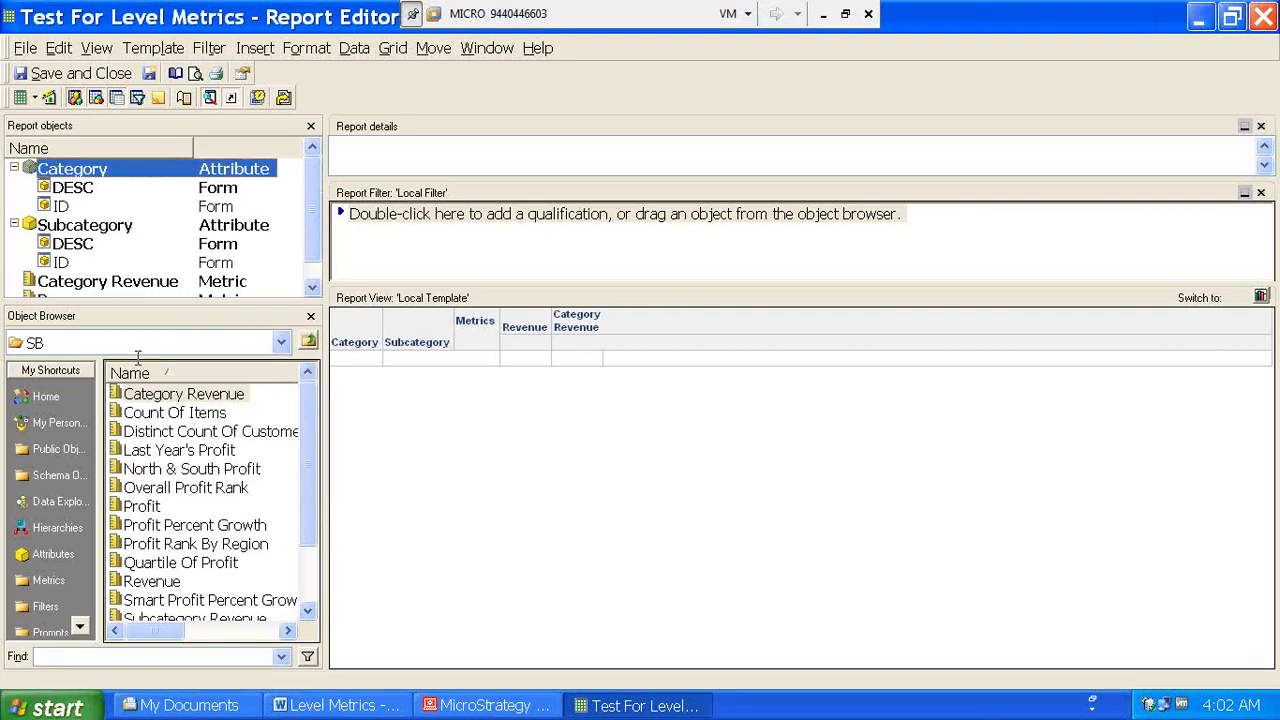